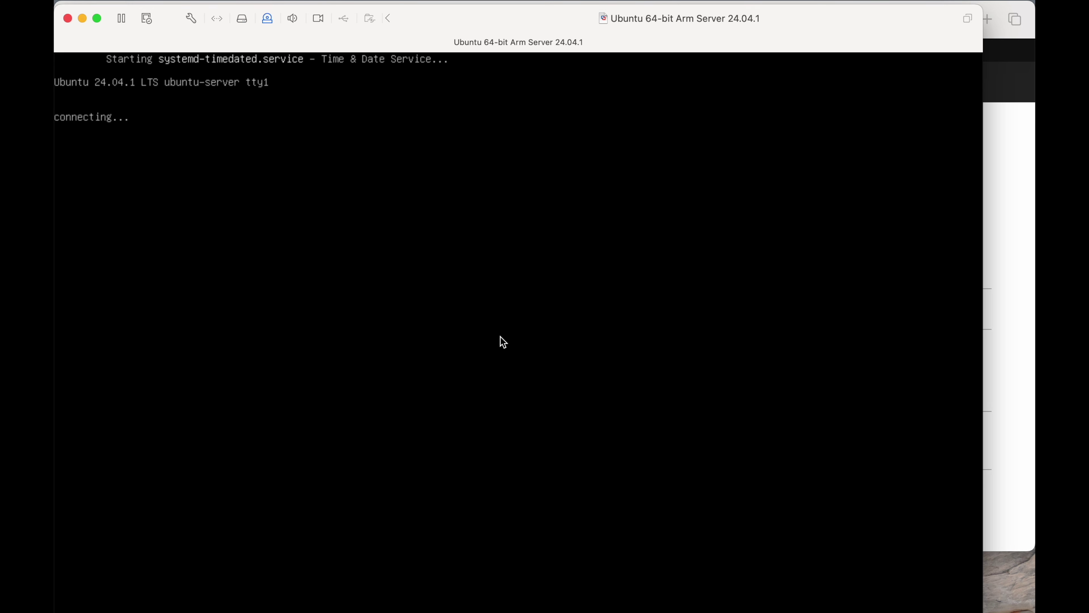
Accept the default language, keyboard, network and proxy, skipping the installer update.
key("Return")
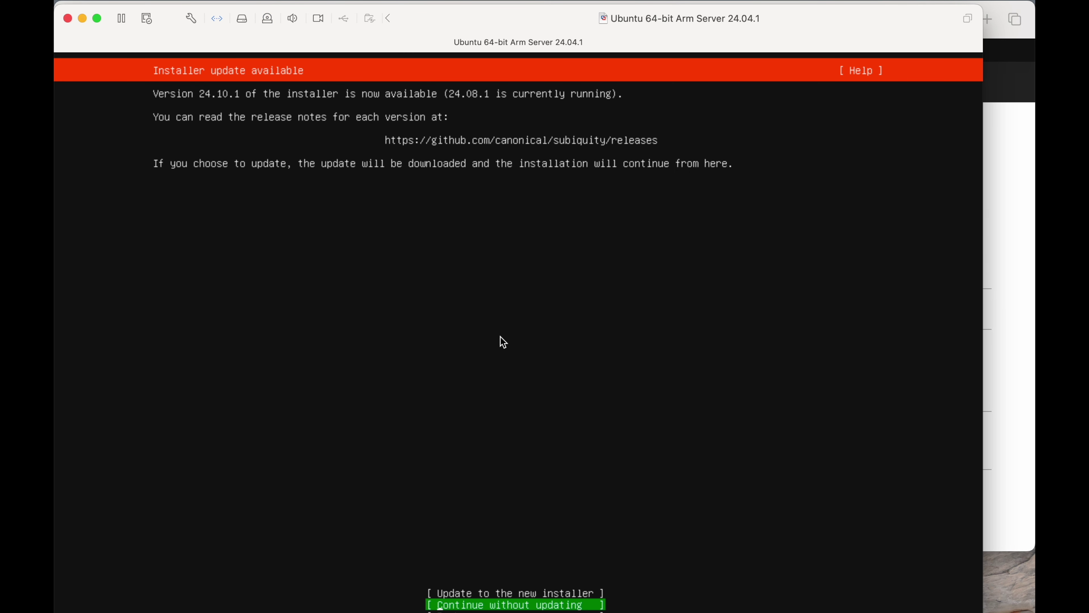
key("Return")
key("Return")
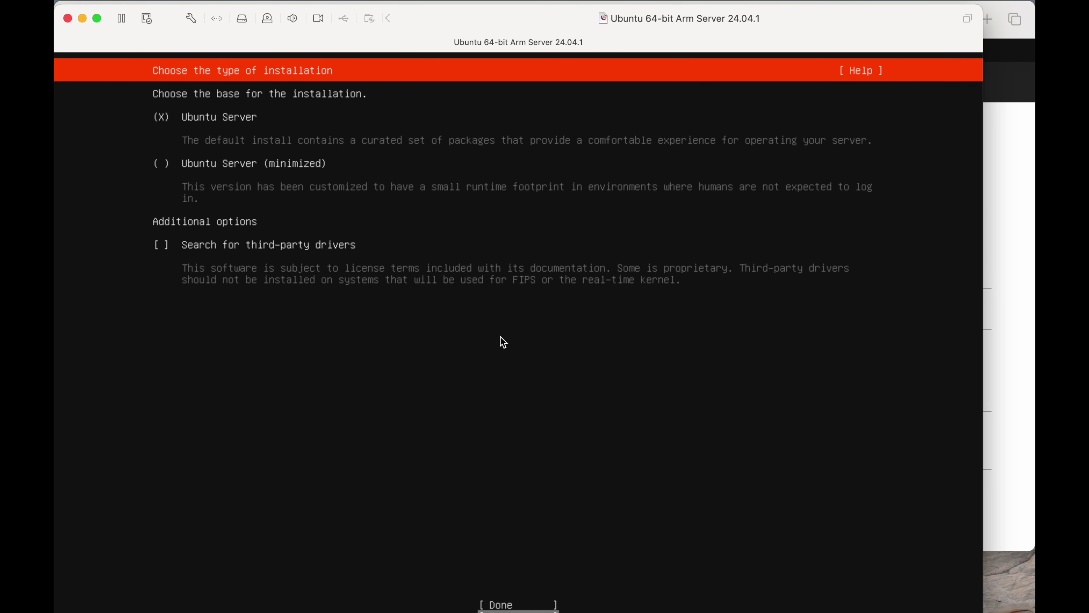
key("Return")
key("Return")
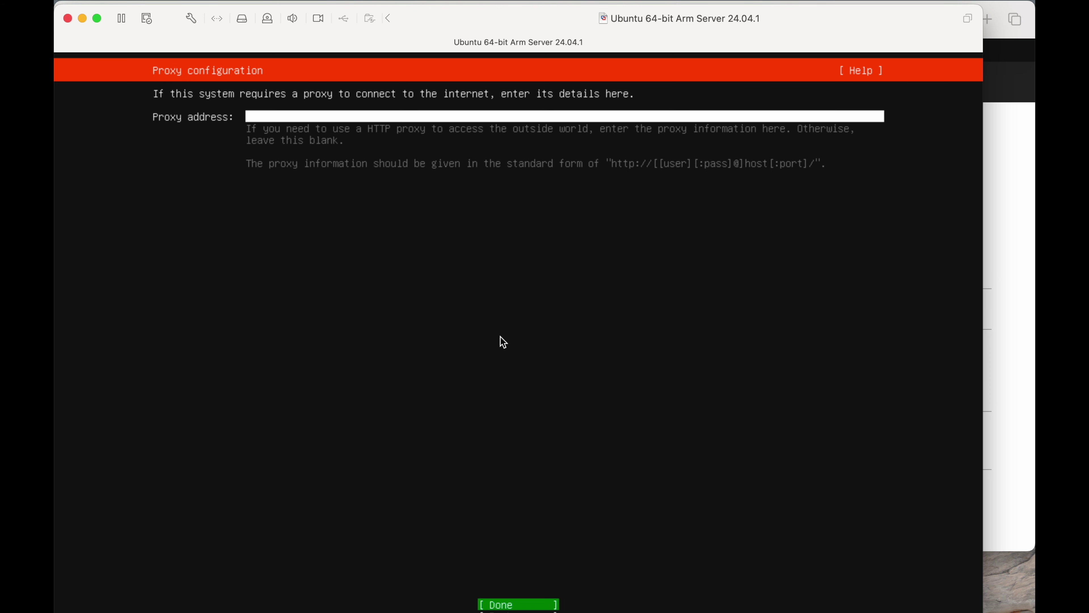
key("Return")
Accept the default mirror and guided LVM storage on the entire disk, confirming the format.
key("Return")
key("Down")
key("Return")
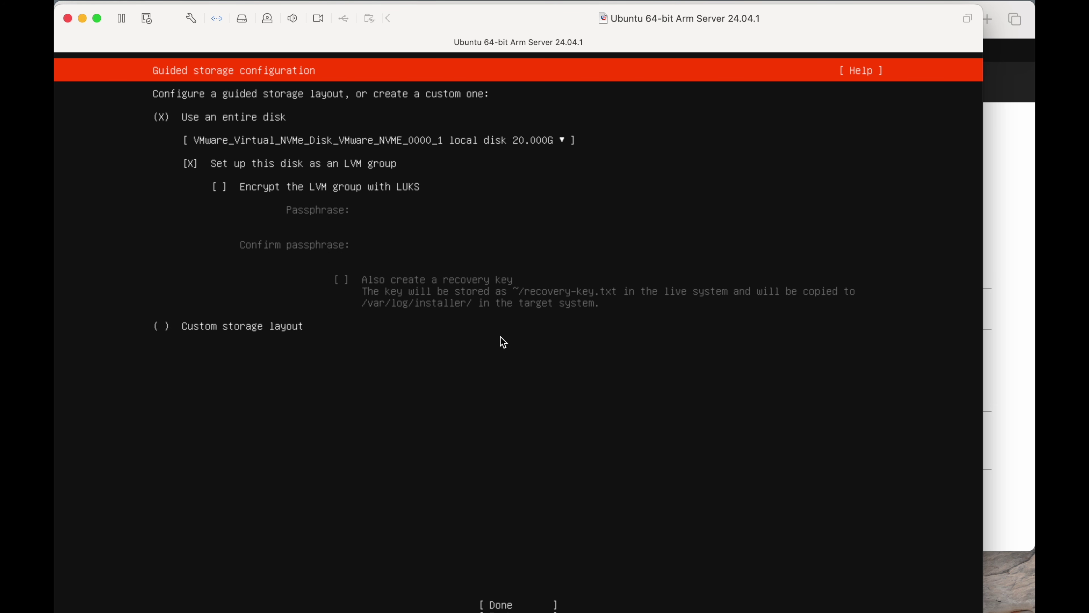
key("Down")
key("Down")
key("Tab")
key("Return")
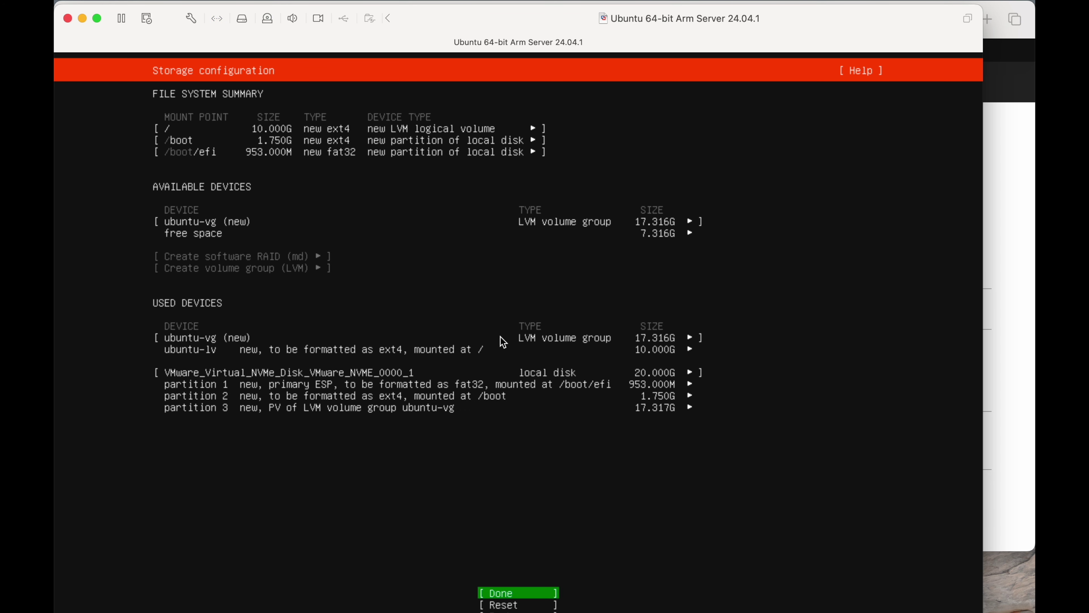
key("Return")
key("Down")
key("Return")
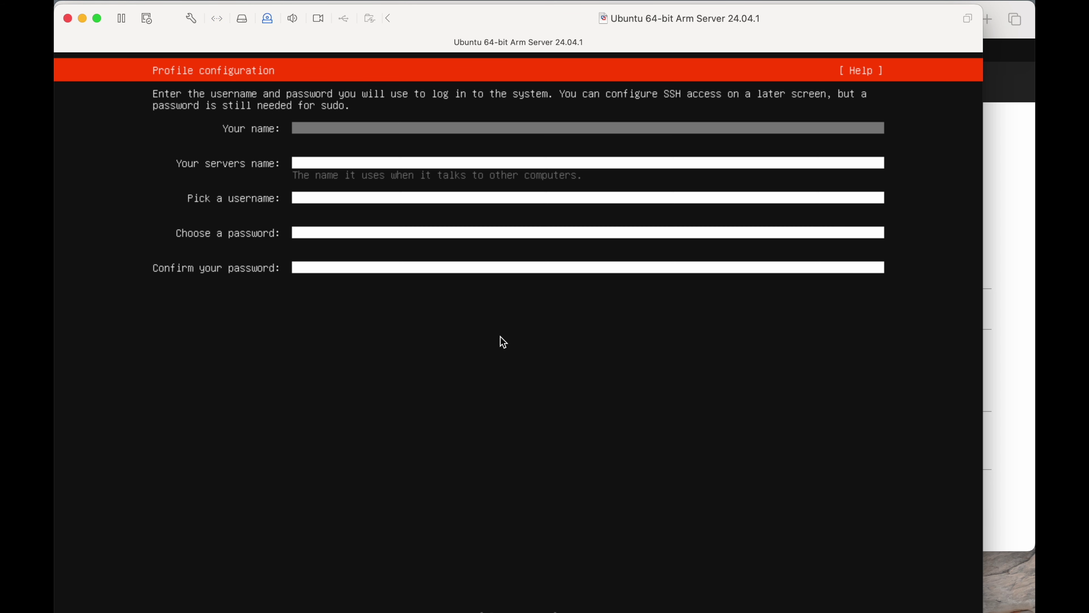
Fill the profile with server name virtualm, a username and password, skip Ubuntu Pro, enable OpenSSH.
type("eugeneb")
key("Tab")
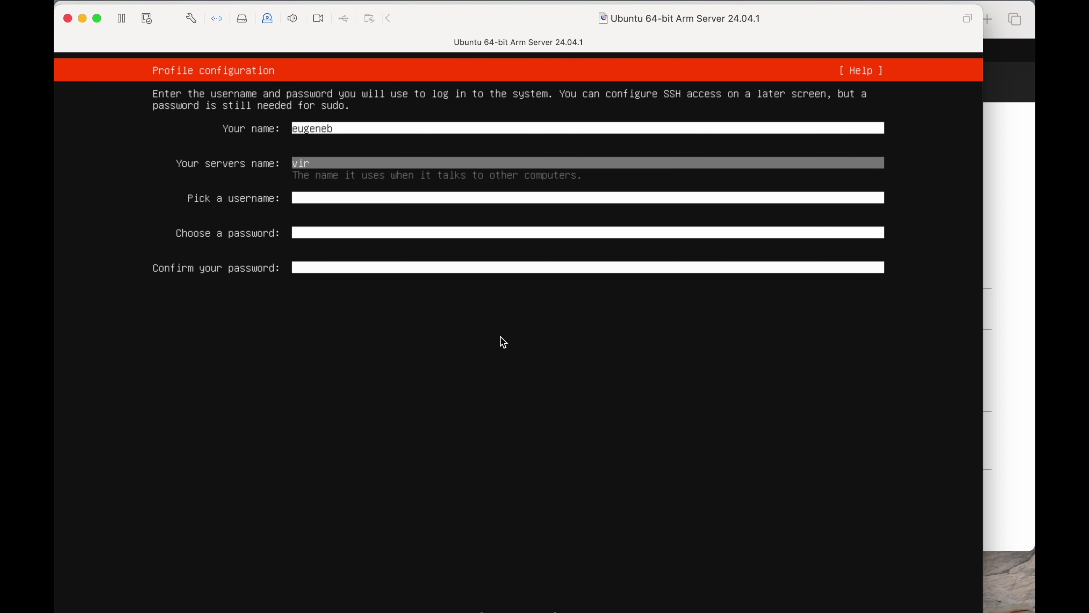
key("Tab")
type("eugeneb")
key("Tab")
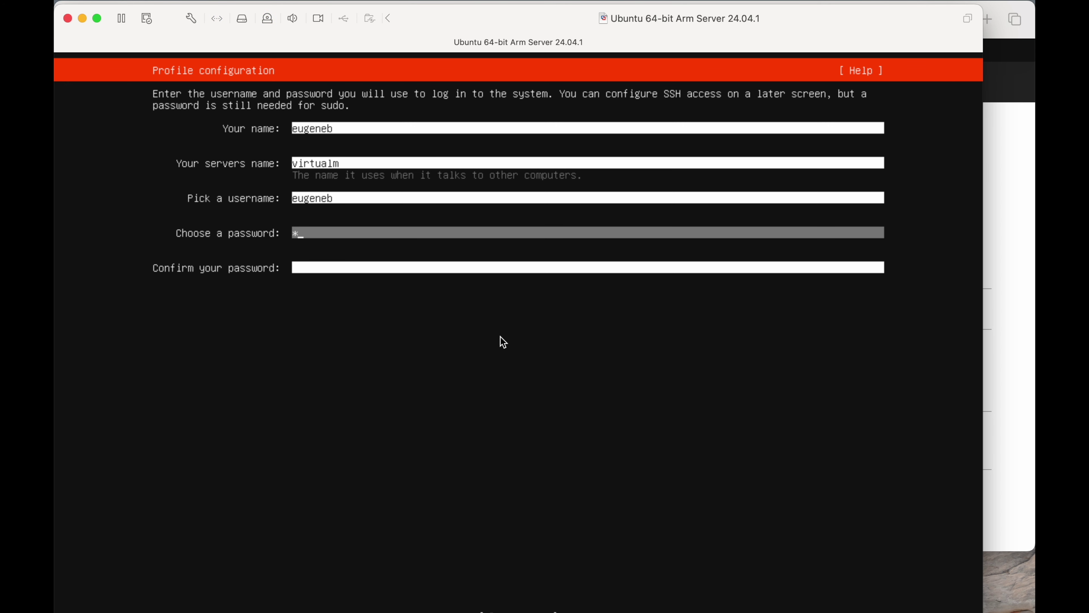
type("*********")
key("Tab")
type("*********")
key("Tab")
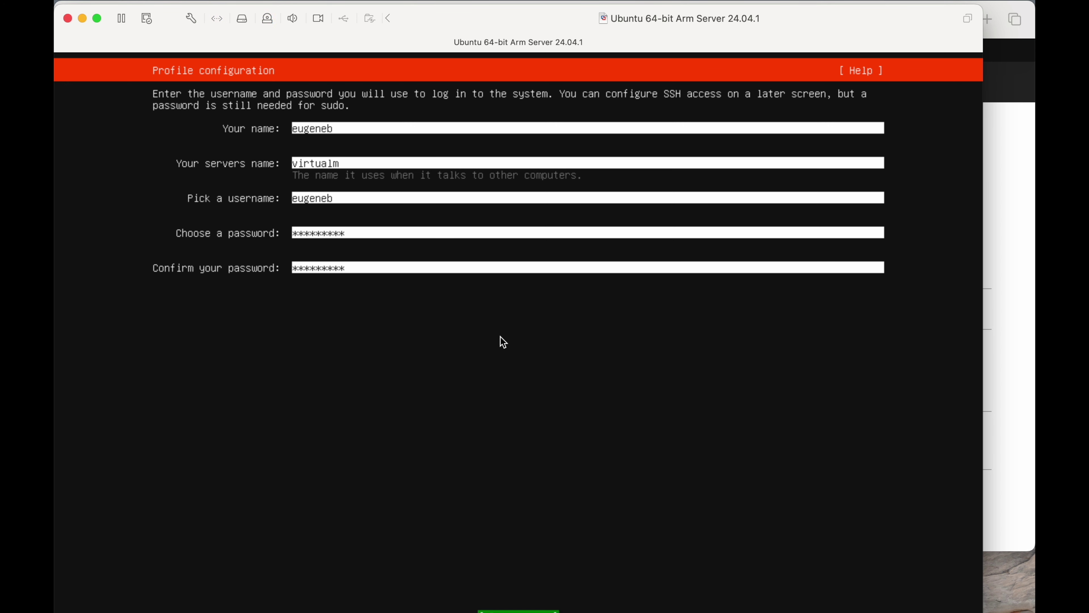
key("Return")
key("Return")
key("space")
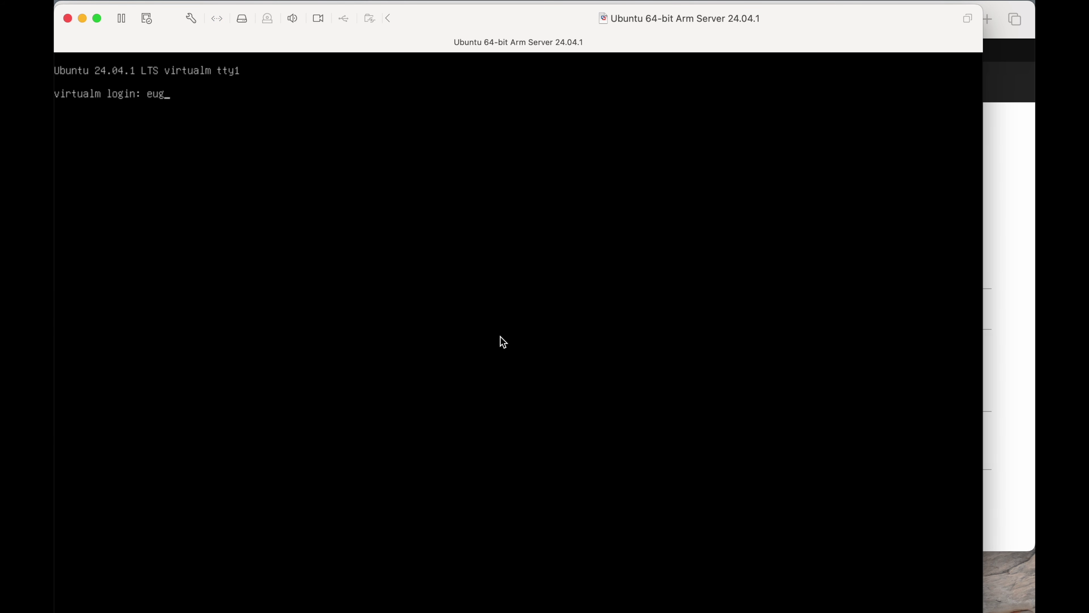
Log in, become root with sudo su, and try ifconfig.
type("eneb")
key("Return")
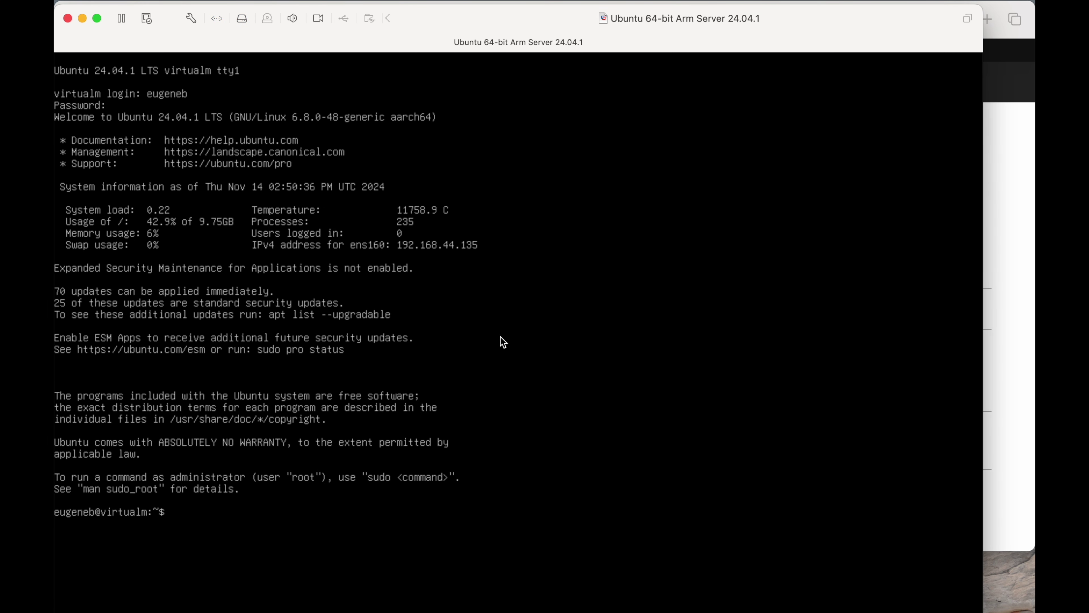
key("Return")
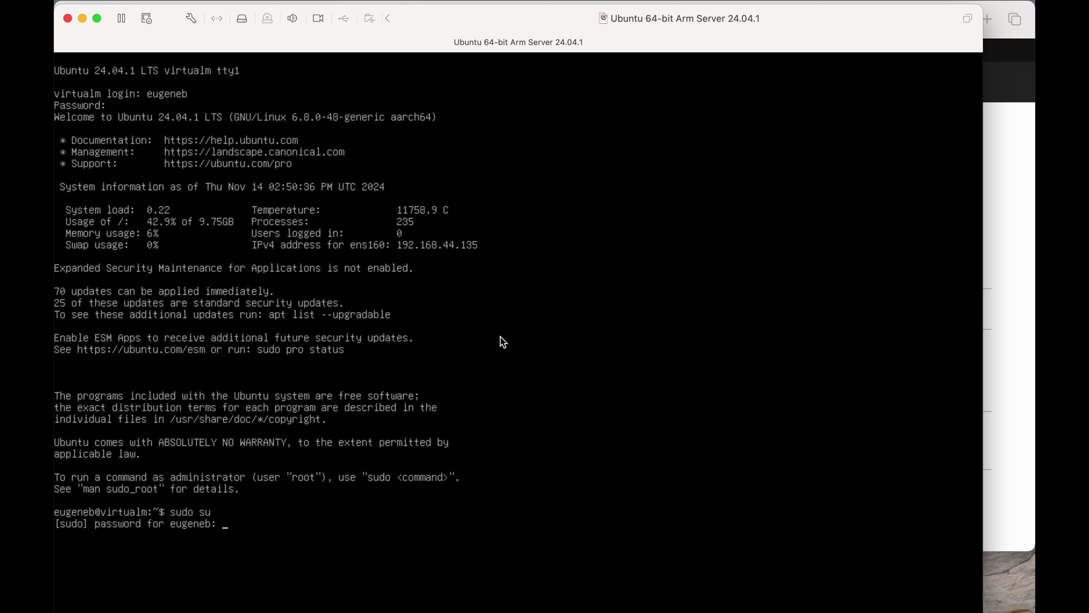
key("Return")
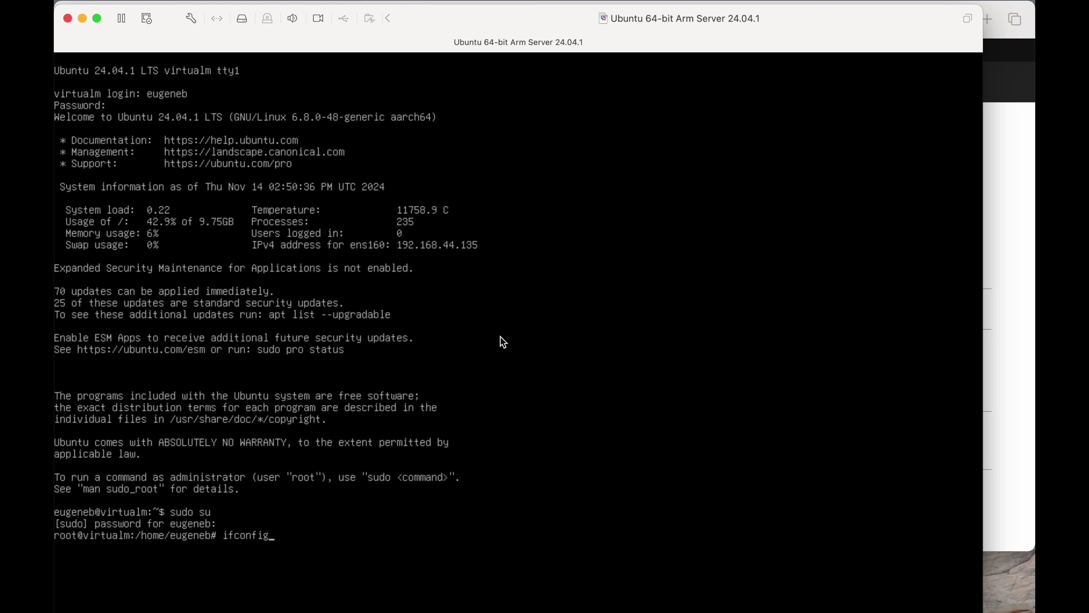
type("ifconfig")
key("Return")
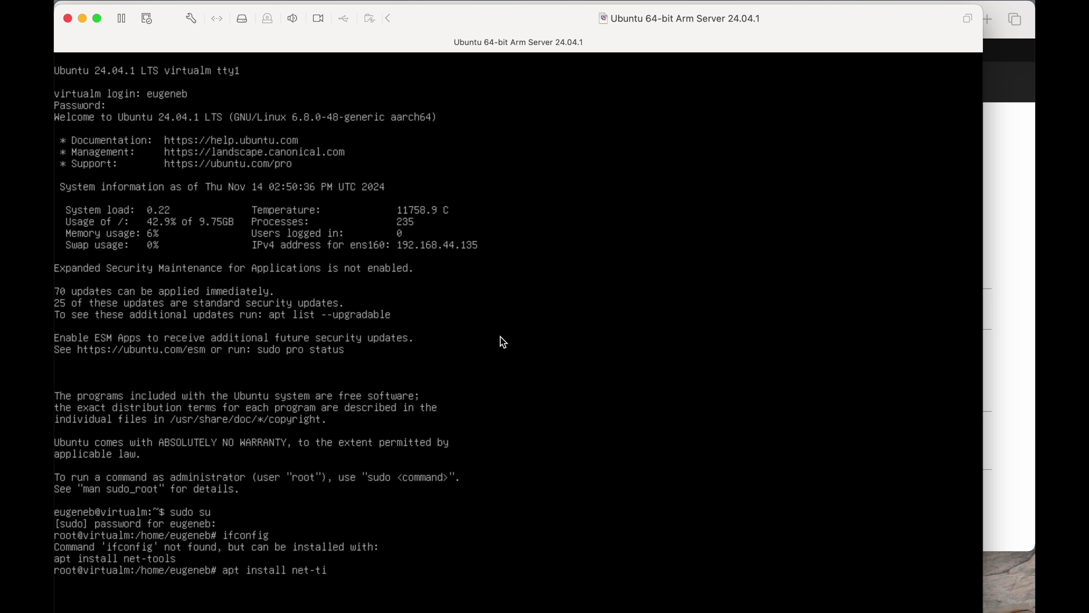
Install net-tools, clear the screen, and rerun ifconfig to show 192.168.44.135.
type("apt install net-tools")
key("Return")
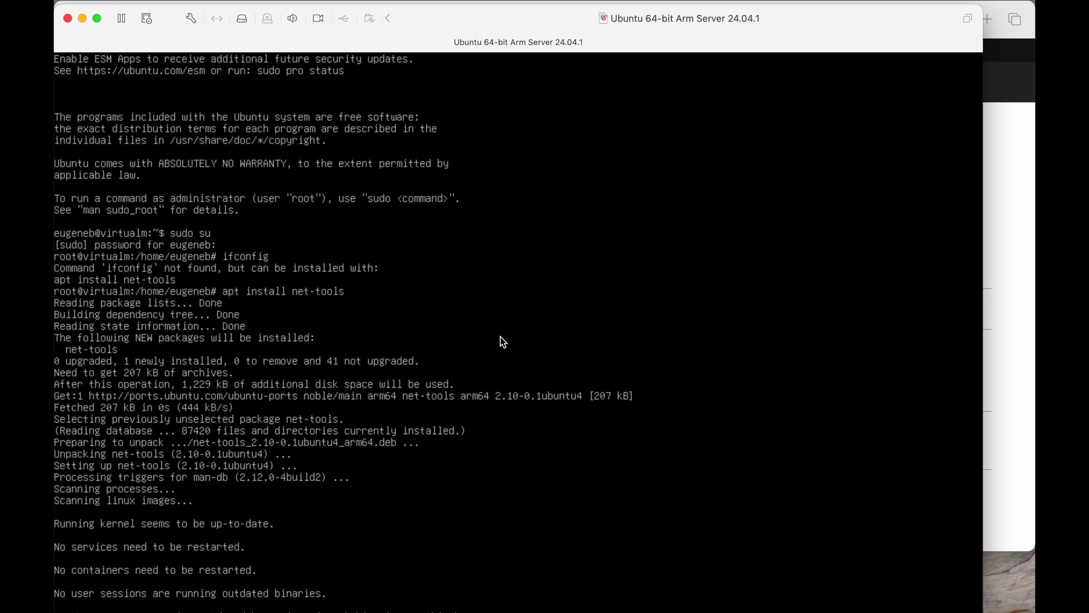
key("ctrl+l")
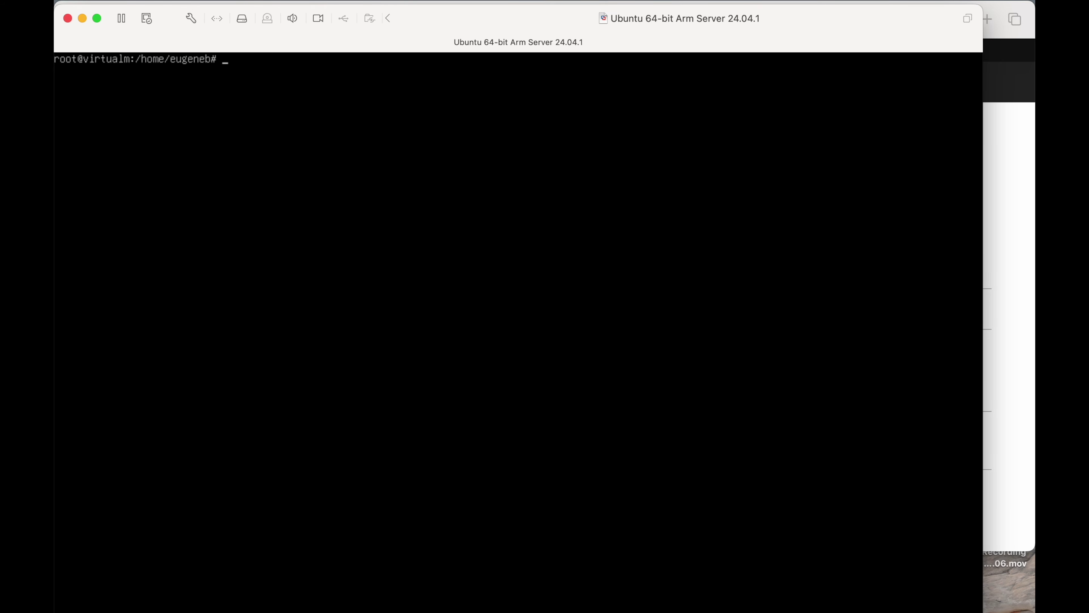
key("Return")
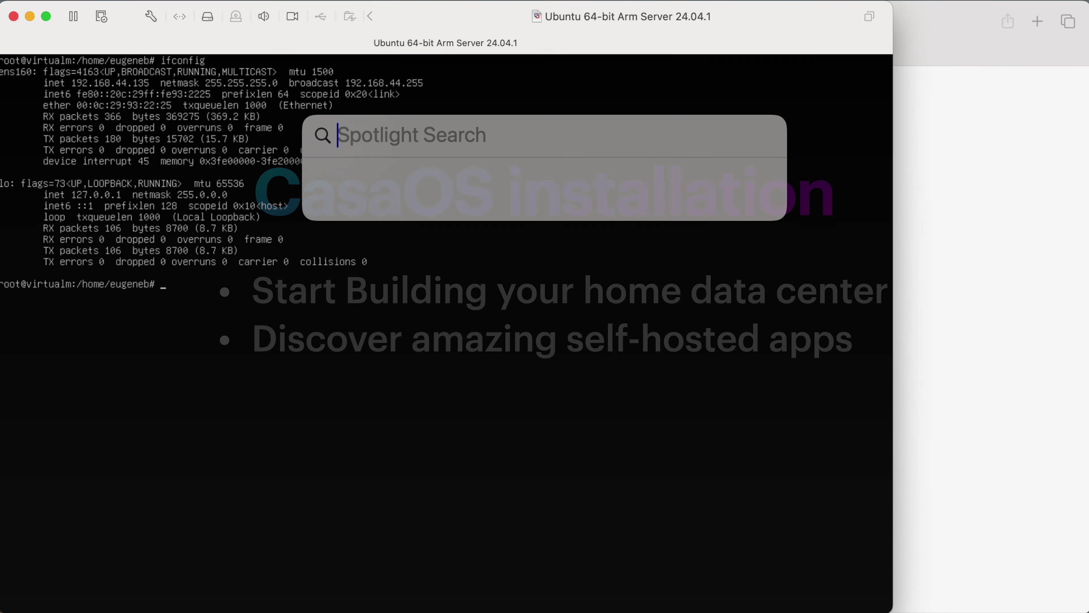
In Mac Terminal, ssh into the server at 192.168.44.135, accept the host key, and become root.
type("ter")
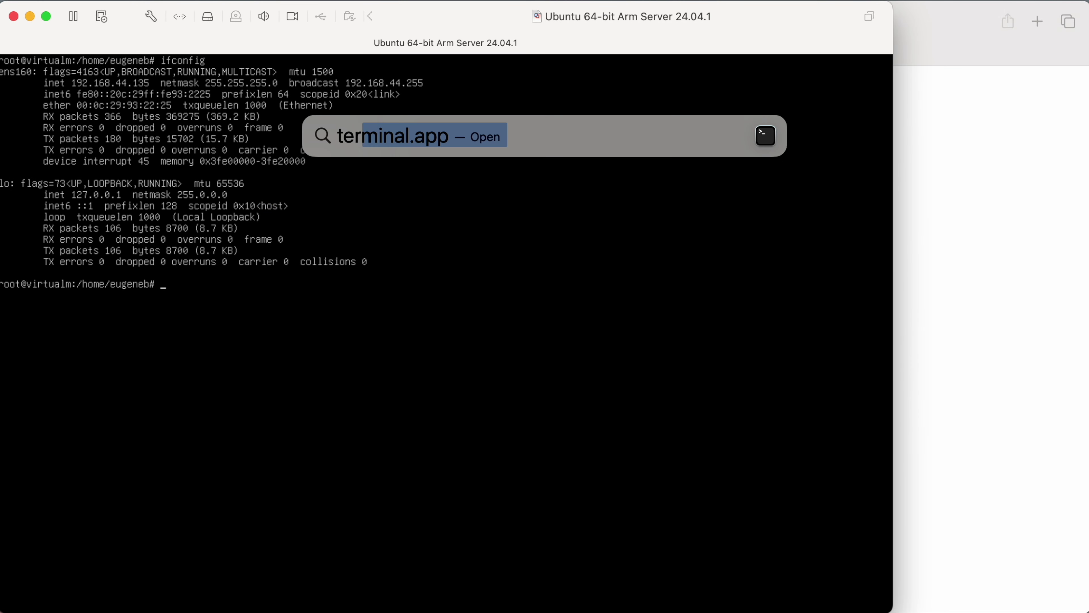
key("Return")
type("ssh eugeneb@")
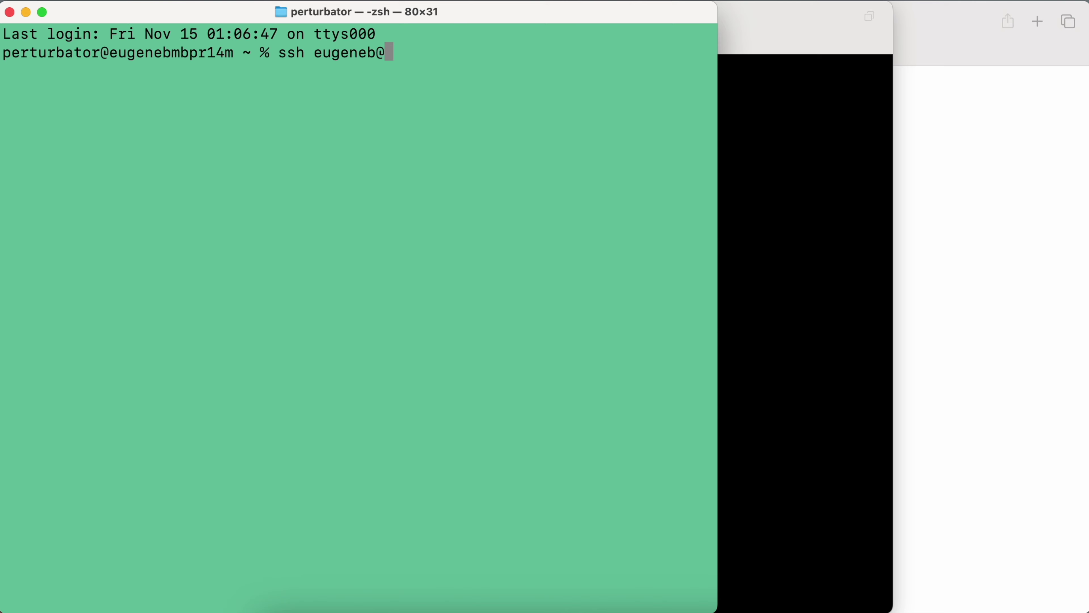
type("192.168.44.135")
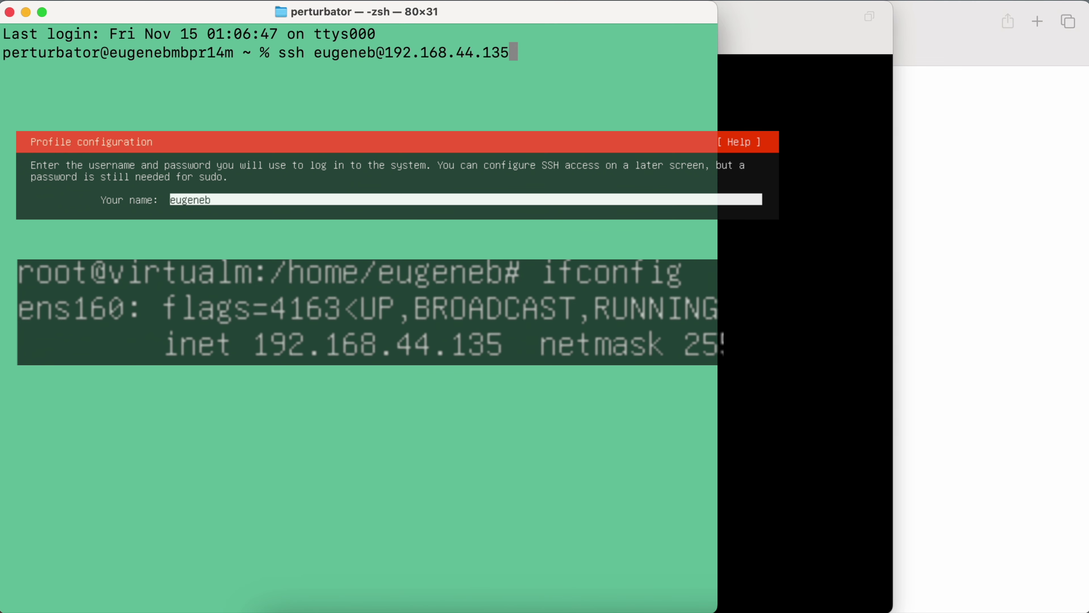
key("Return")
type("yes")
key("Return")
key("Return")
type("sudo s")
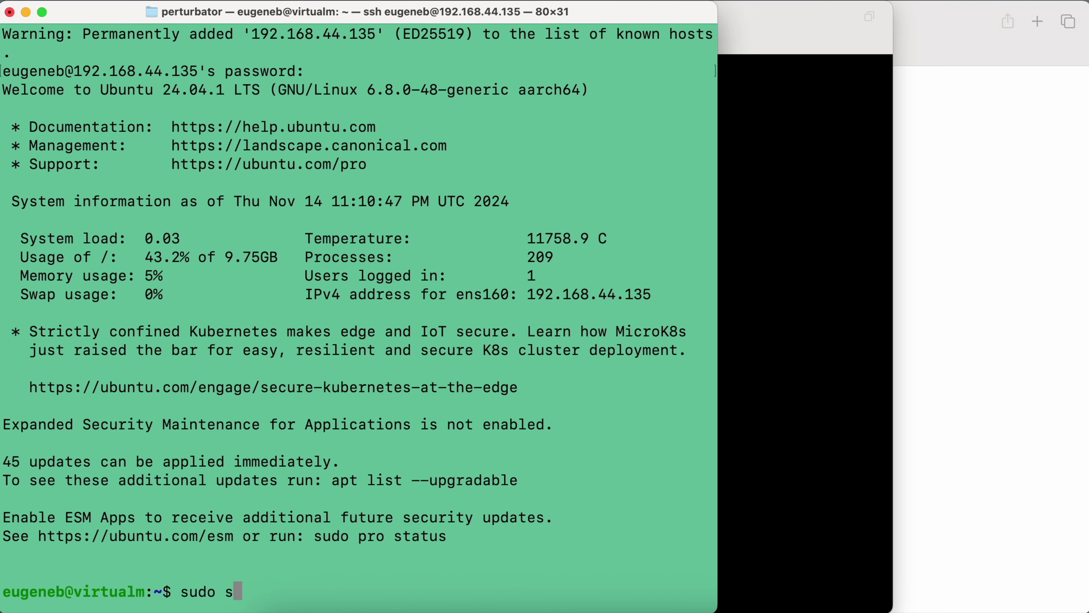
type("u")
key("Return")
key("Return")
key("Return")
key("ctrl+l")
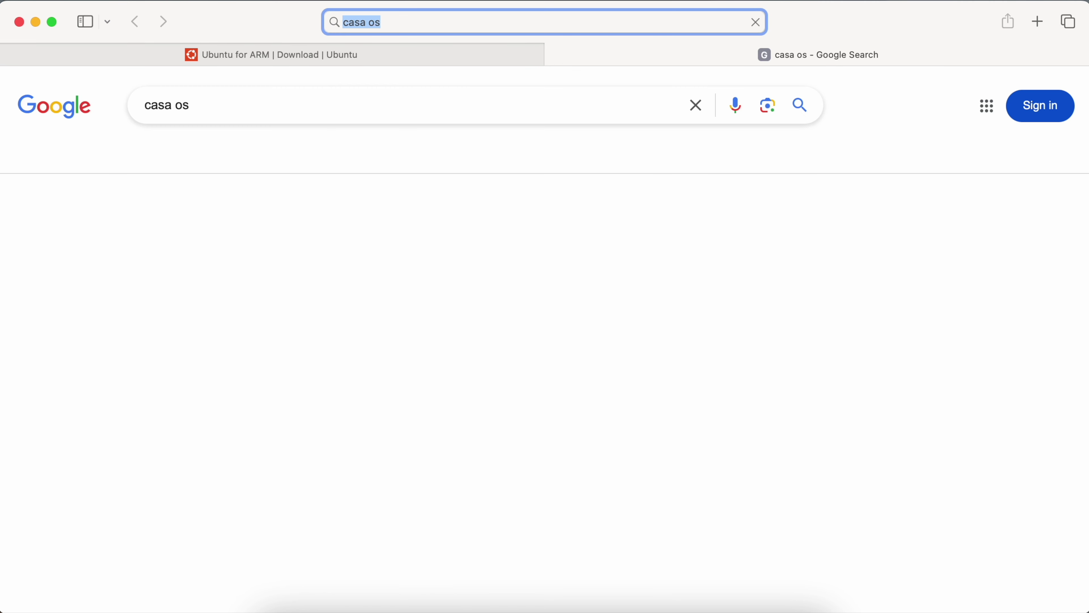
Copy the CasaOS install command from the CasaOS GitHub repository.
left_click(214, 287)
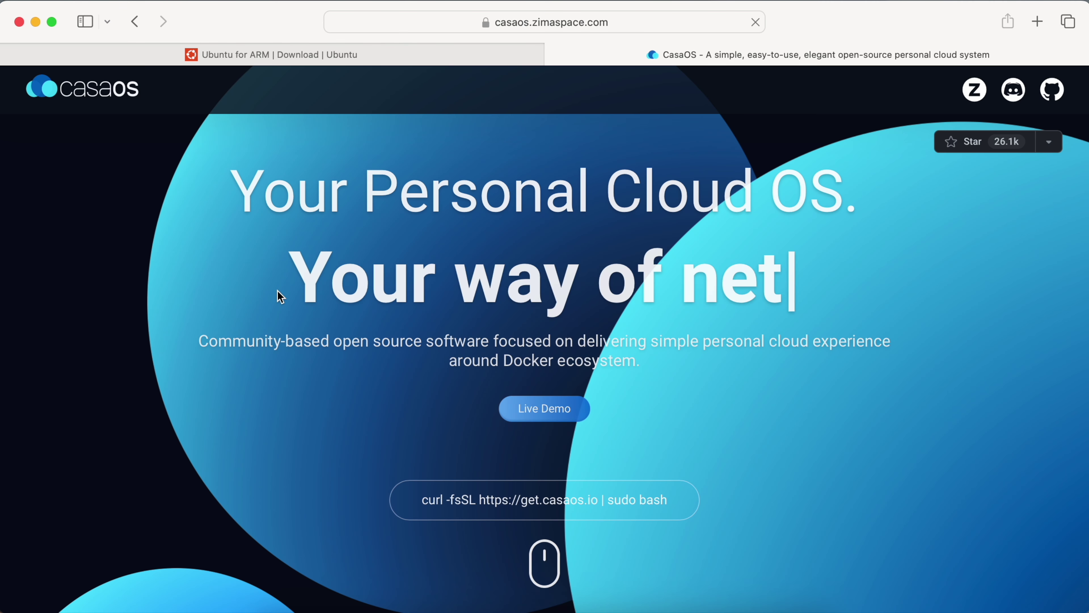
scroll(281, 296, "down", 10)
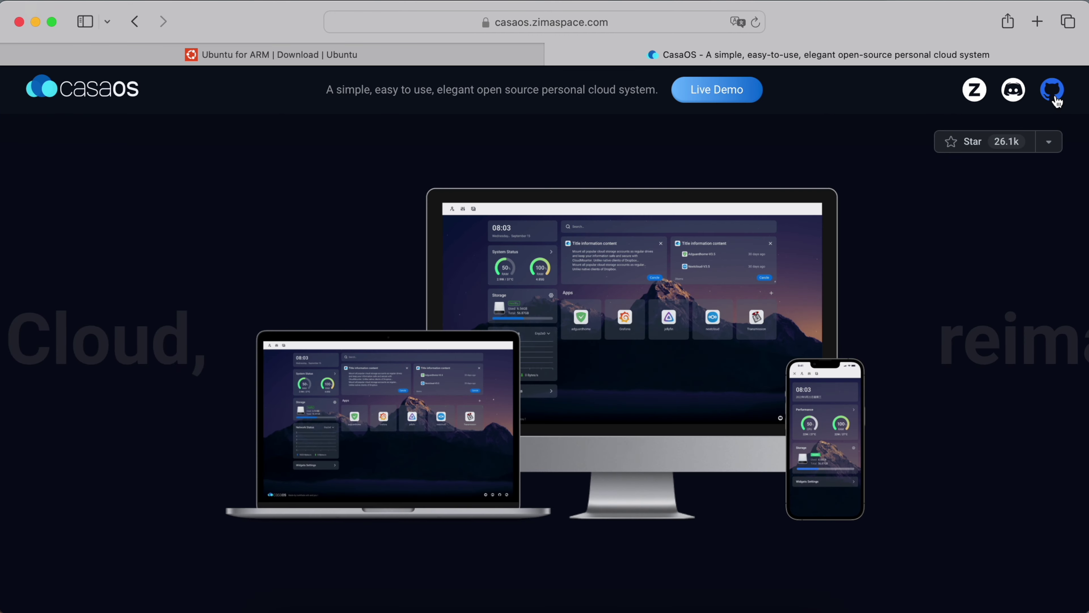
left_click(1056, 100)
scroll(637, 366, "down", 20)
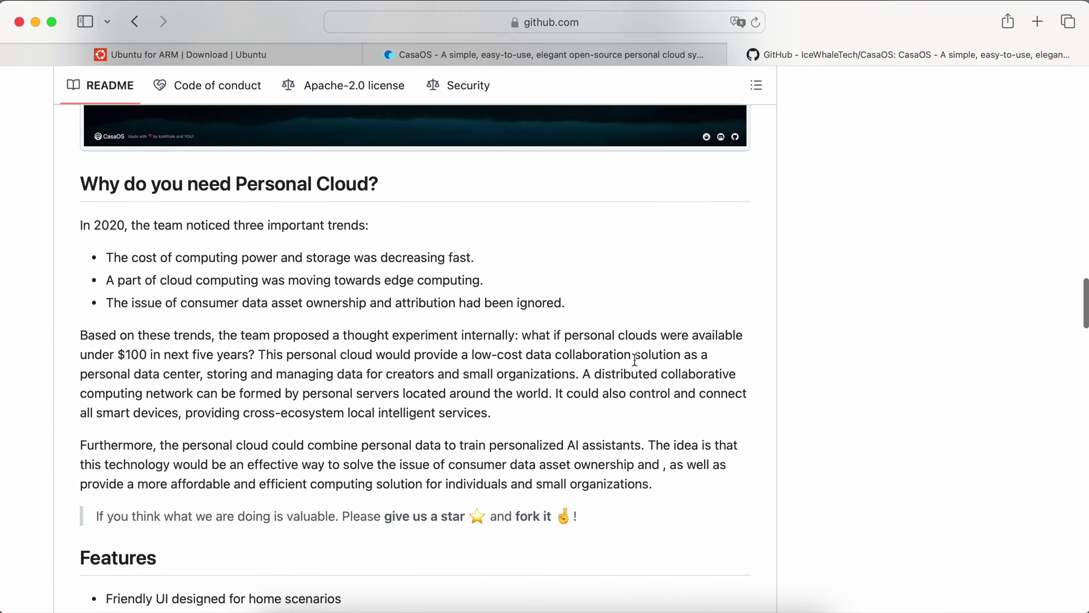
scroll(634, 360, "down", 15)
left_click(735, 272)
left_click(670, 609)
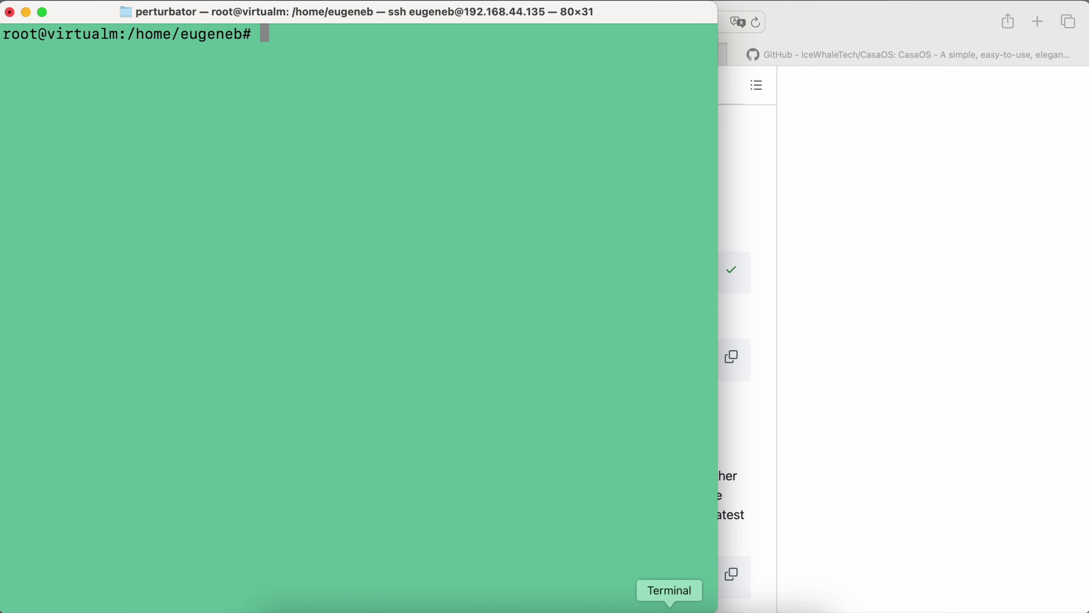
key("super+v")
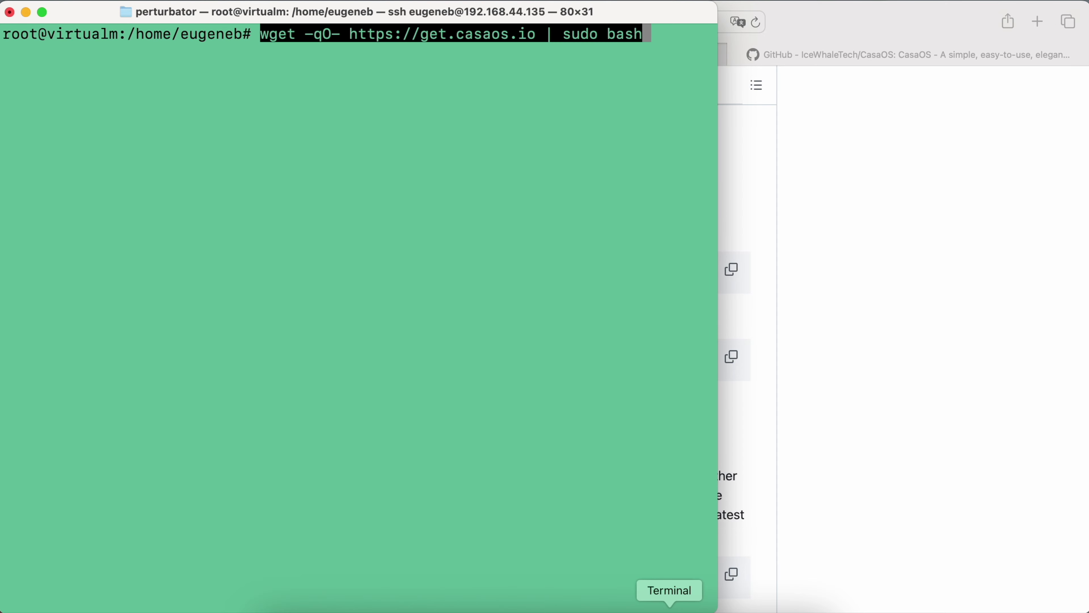
key("Return")
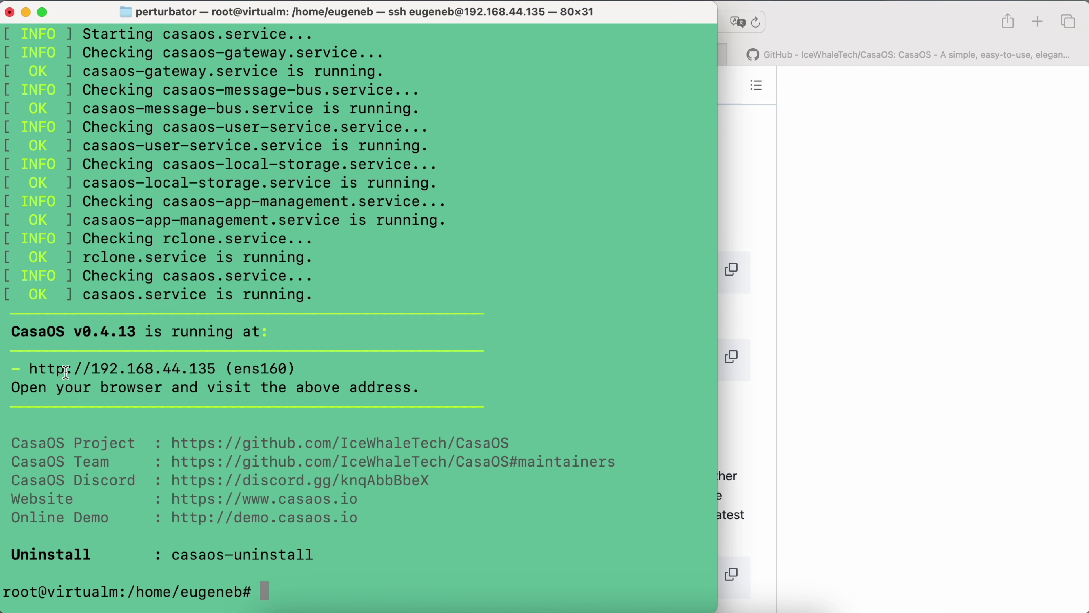
left_click_drag(28, 369, 217, 371)
right_click(218, 374)
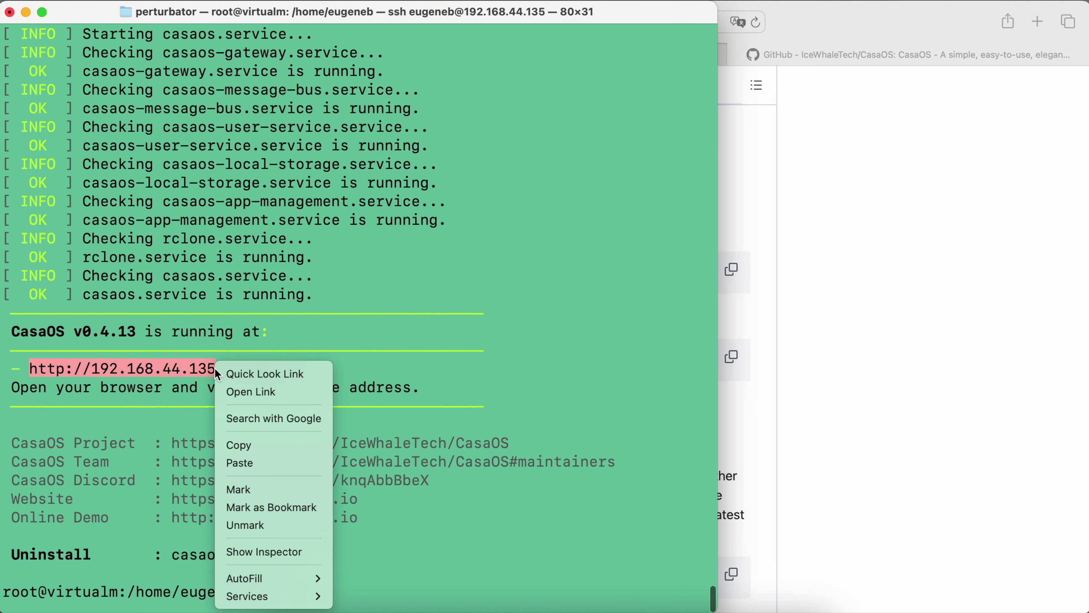
left_click(267, 390)
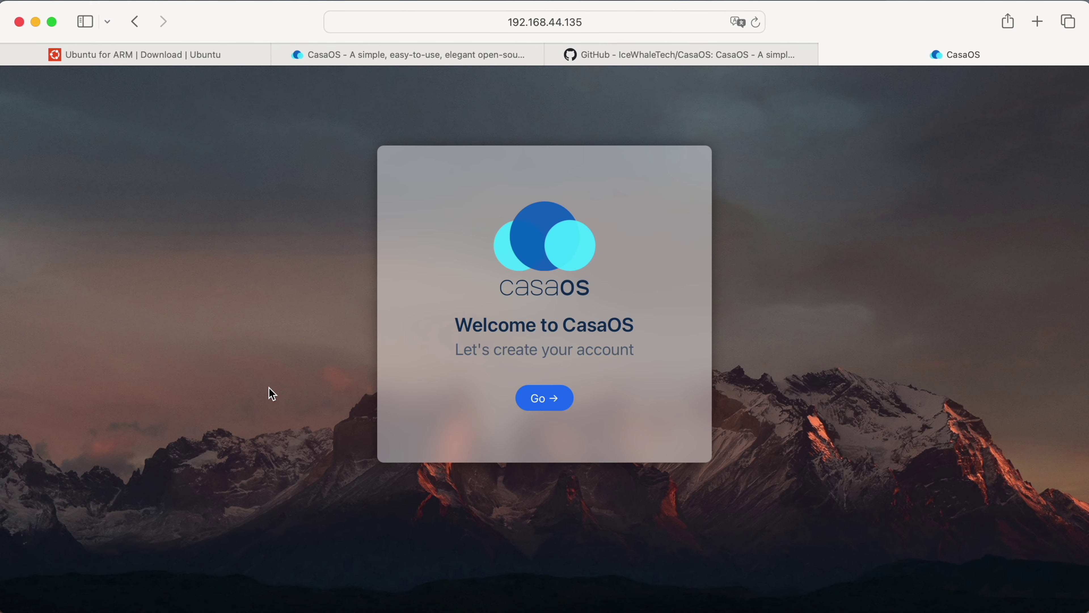
Create the CasaOS account with a username and a self-chosen password, declining browser password saving.
left_click(552, 400)
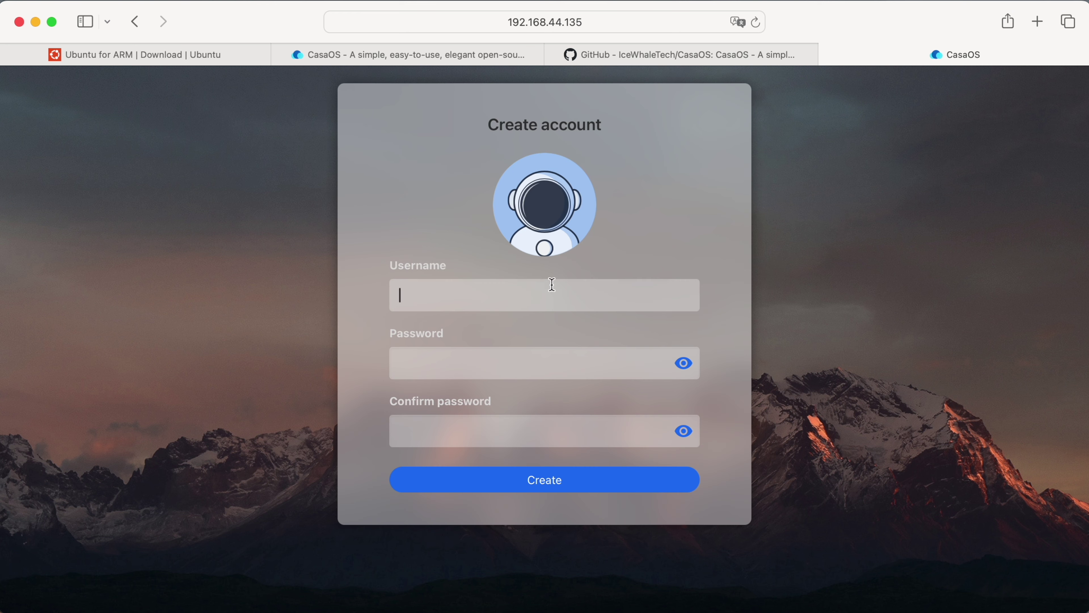
type("eugeneb")
key("Tab")
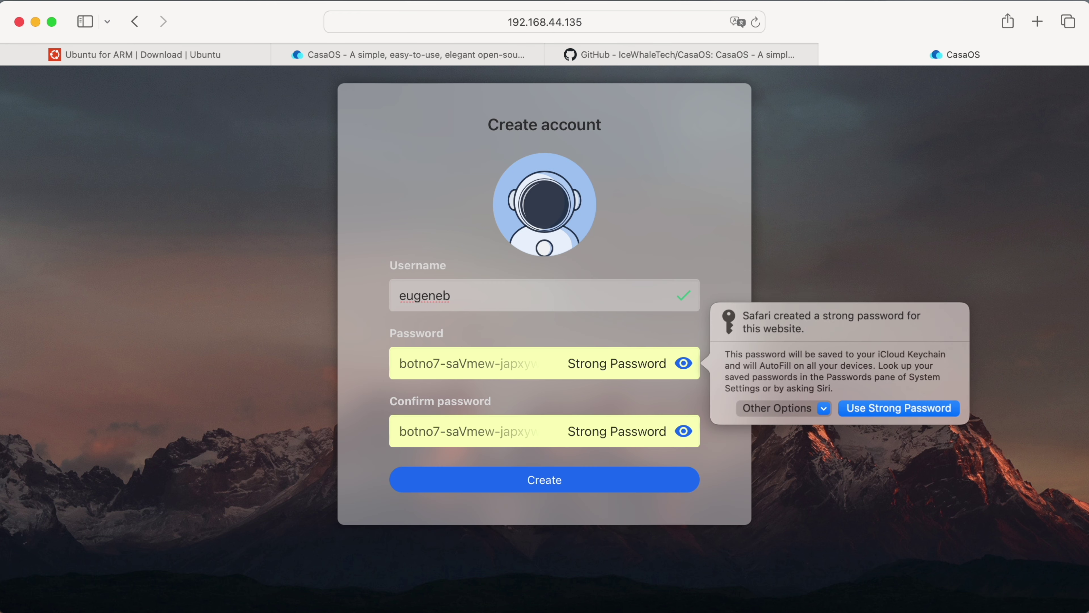
left_click(823, 411)
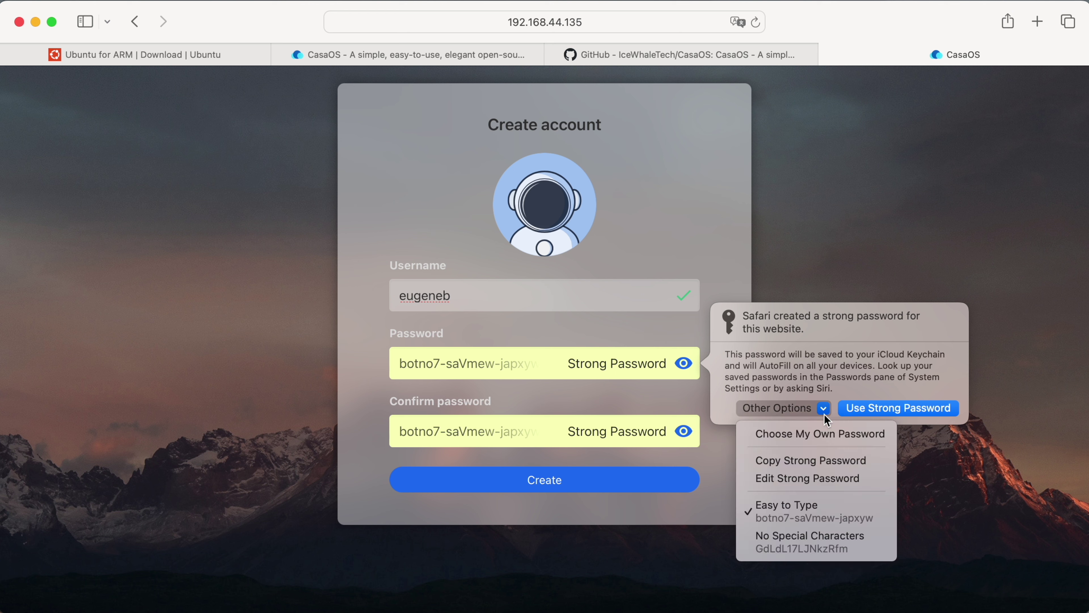
left_click(821, 432)
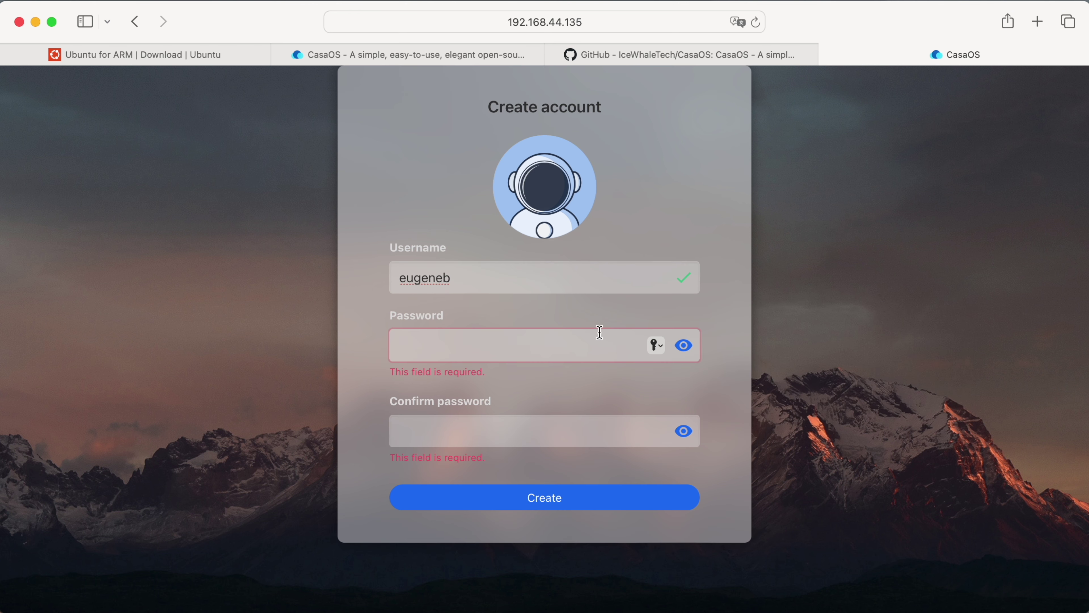
type("123456")
key("Tab")
type("1234")
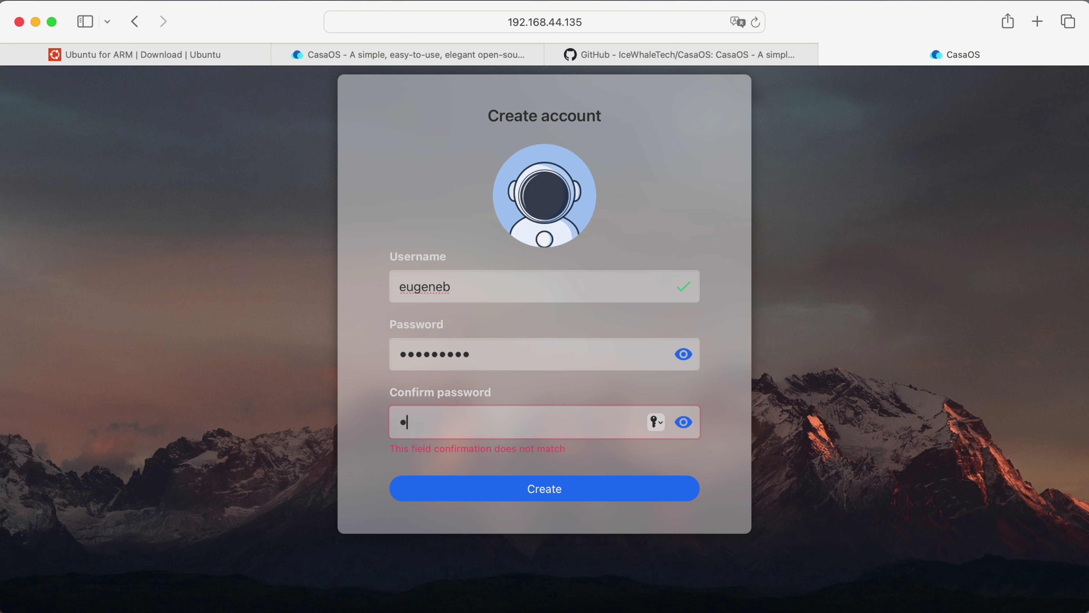
type("567890")
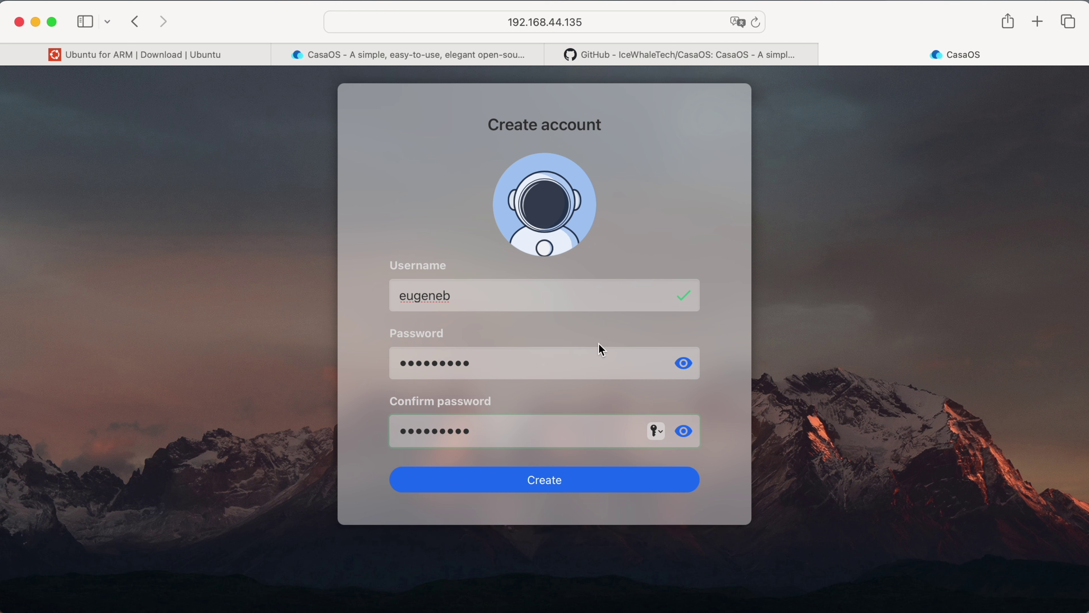
left_click(578, 477)
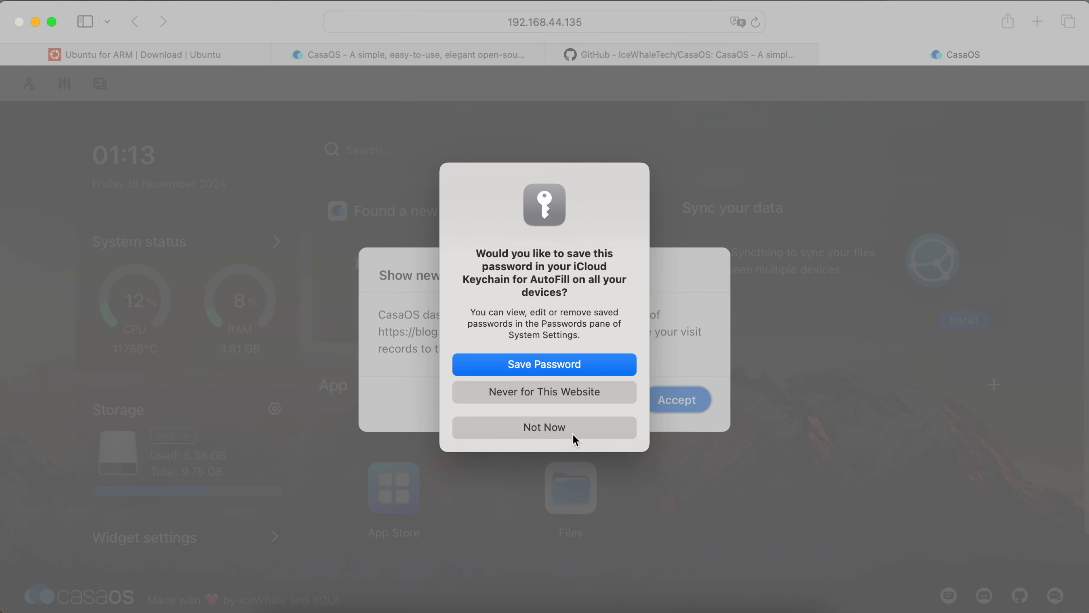
left_click(575, 437)
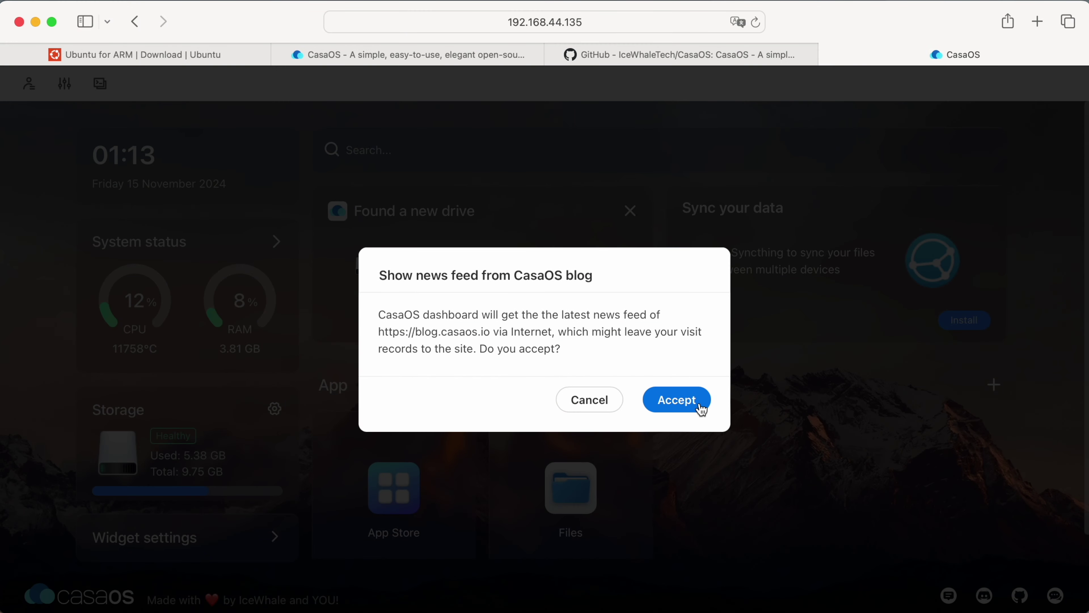
Accept the news feed prompt and dismiss the new-drive card and icon-sorting tip.
left_click(700, 406)
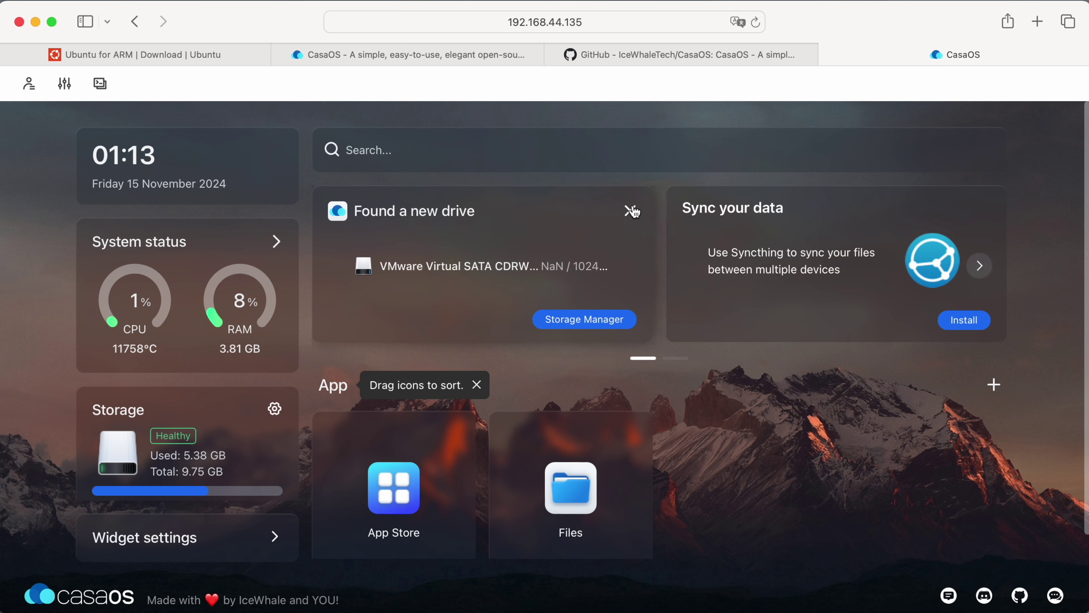
left_click(631, 211)
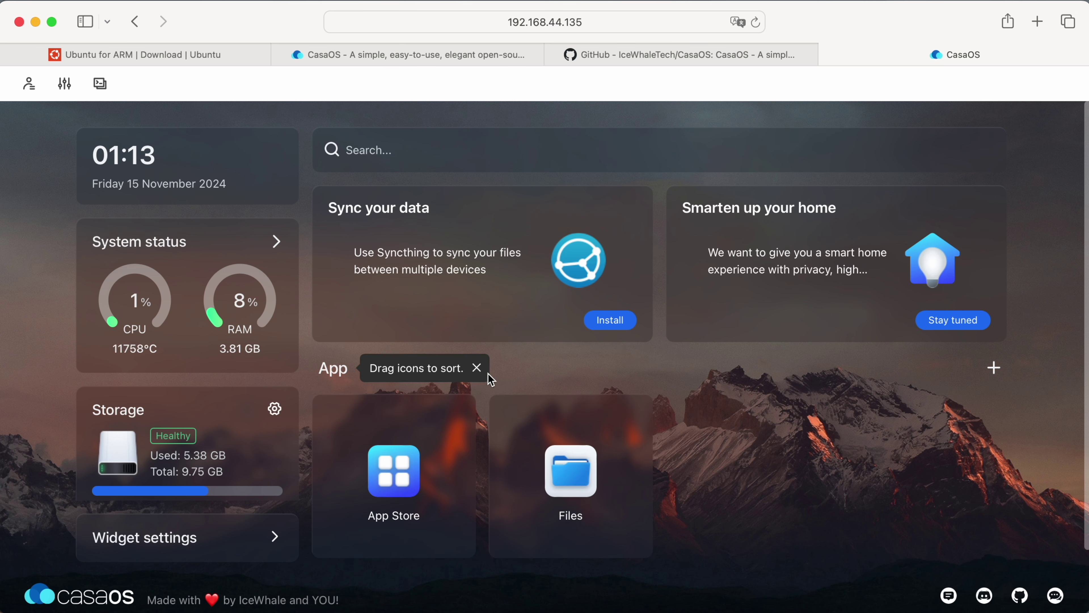
left_click(478, 369)
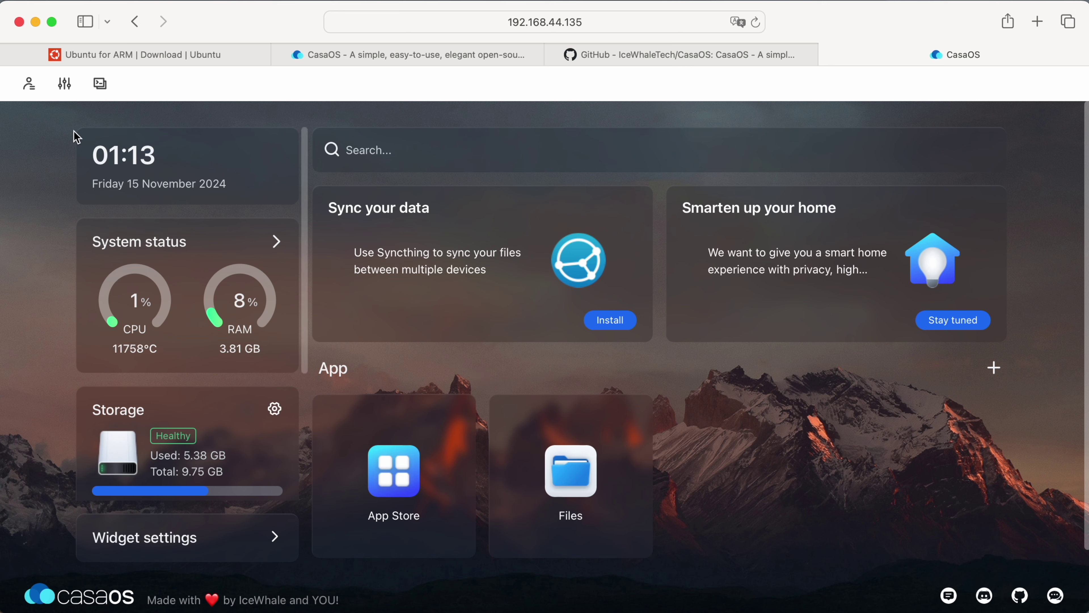
In dashboard settings, hide the search bar, blog news feed and recommended apps.
left_click(65, 84)
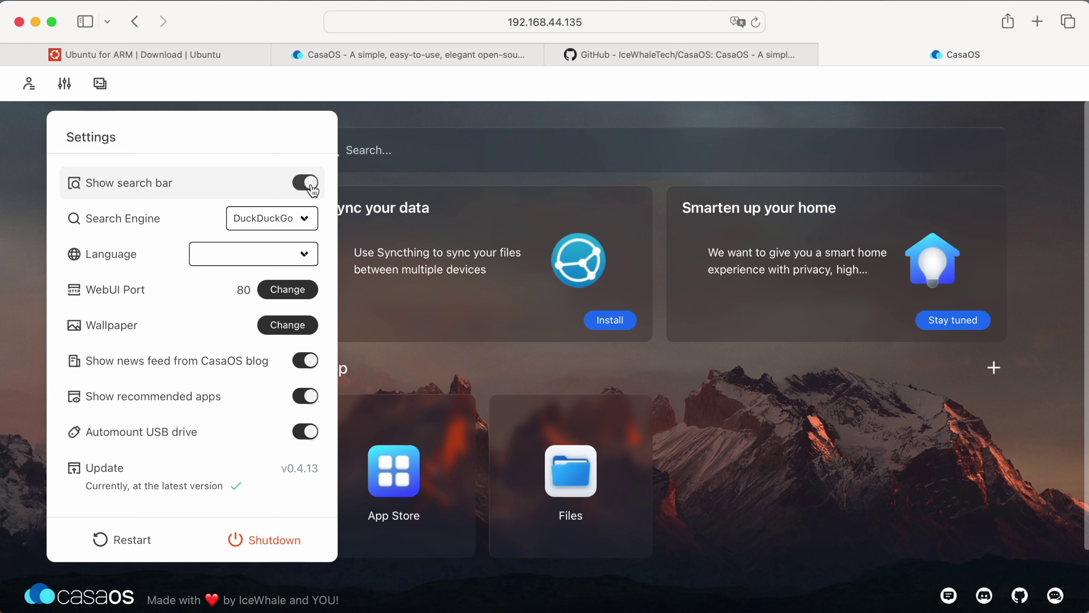
left_click(312, 189)
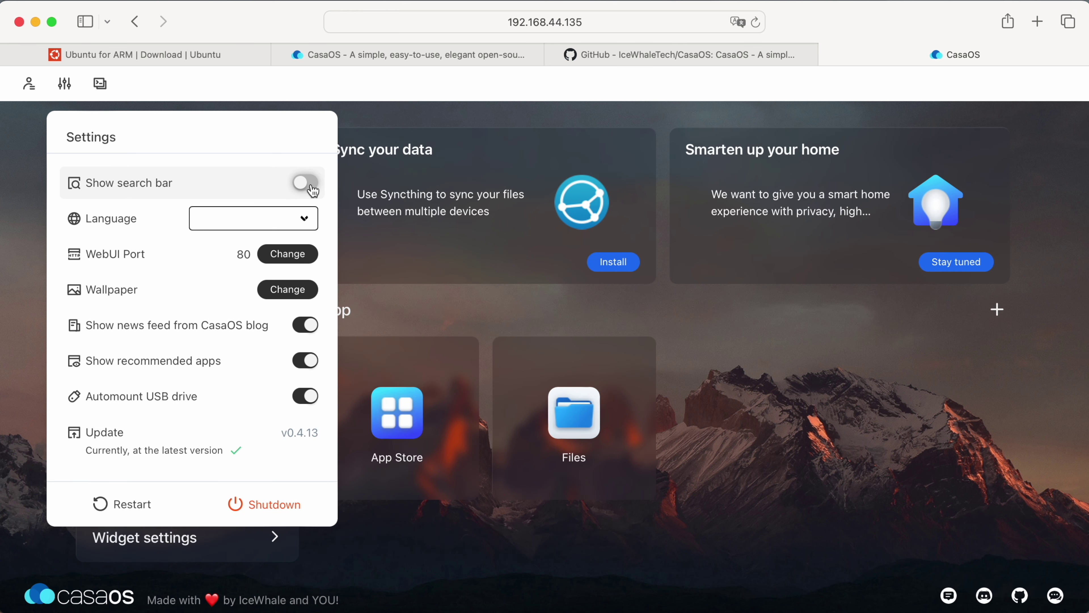
left_click(265, 256)
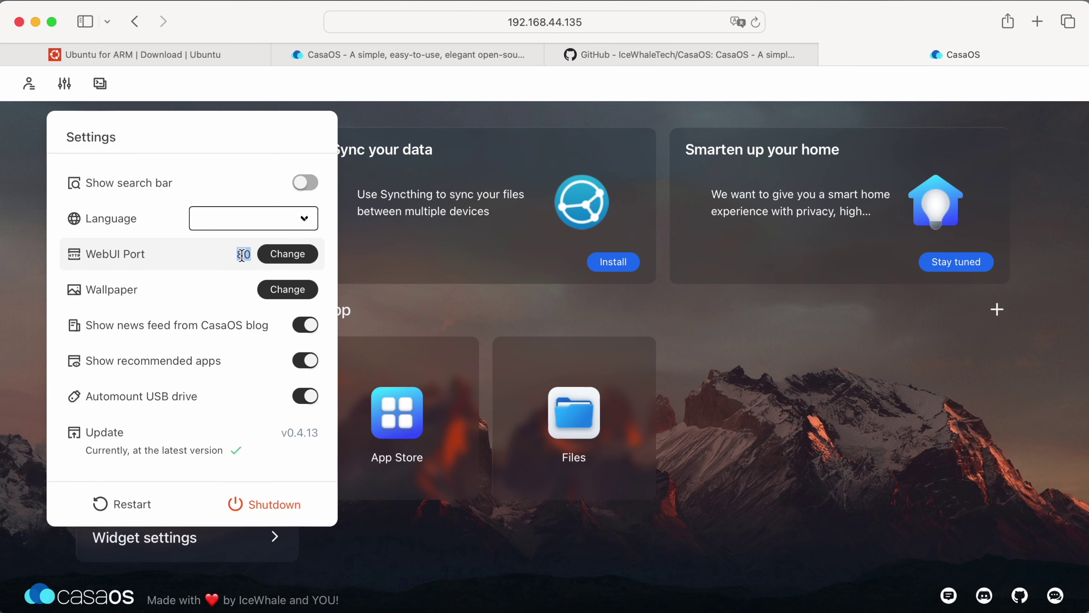
left_click(286, 289)
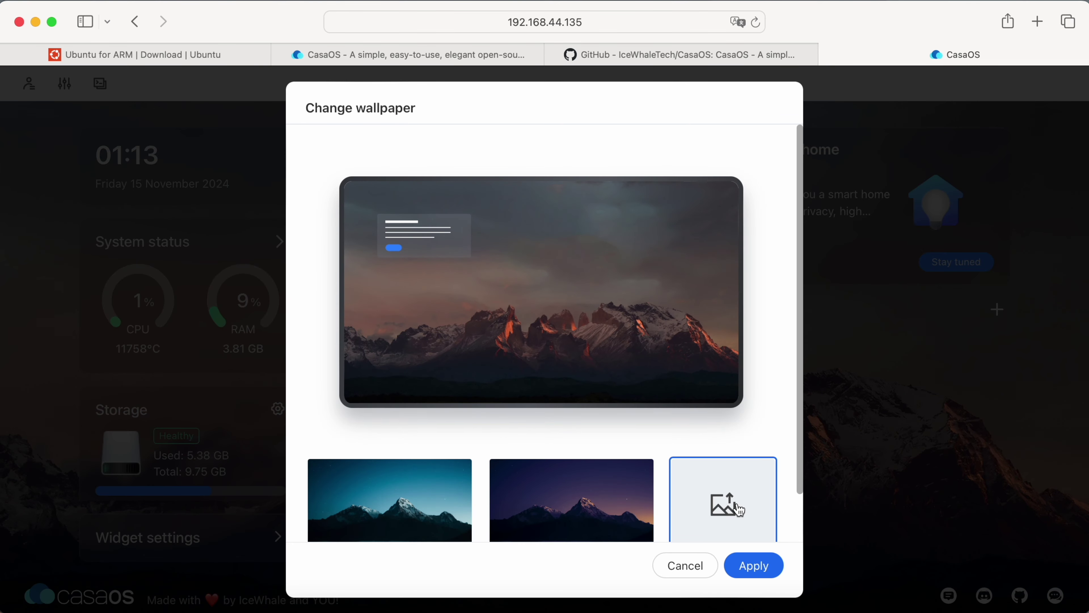
left_click(687, 566)
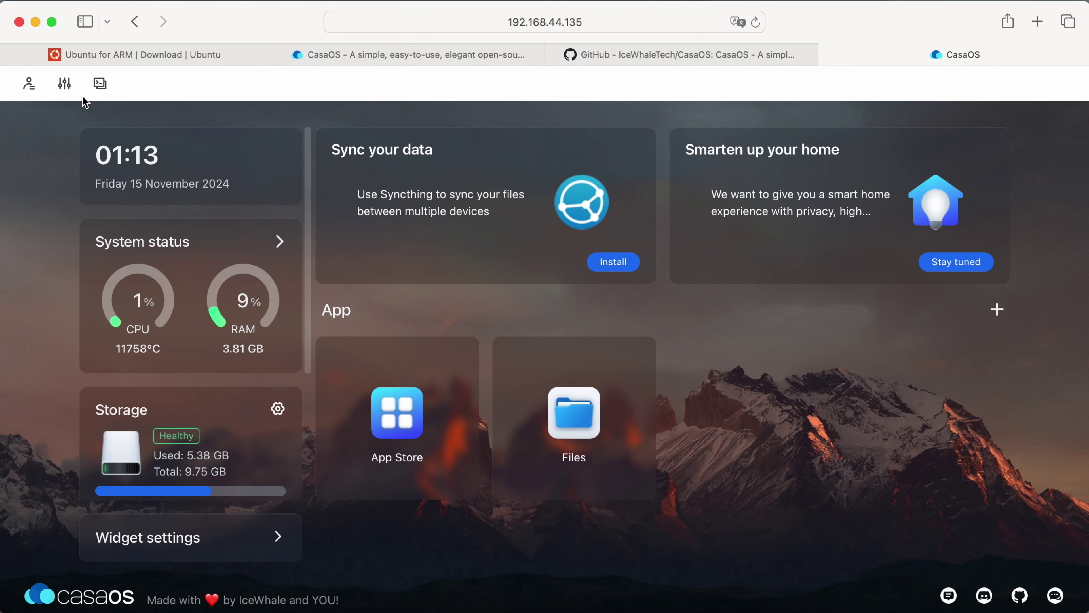
left_click(65, 84)
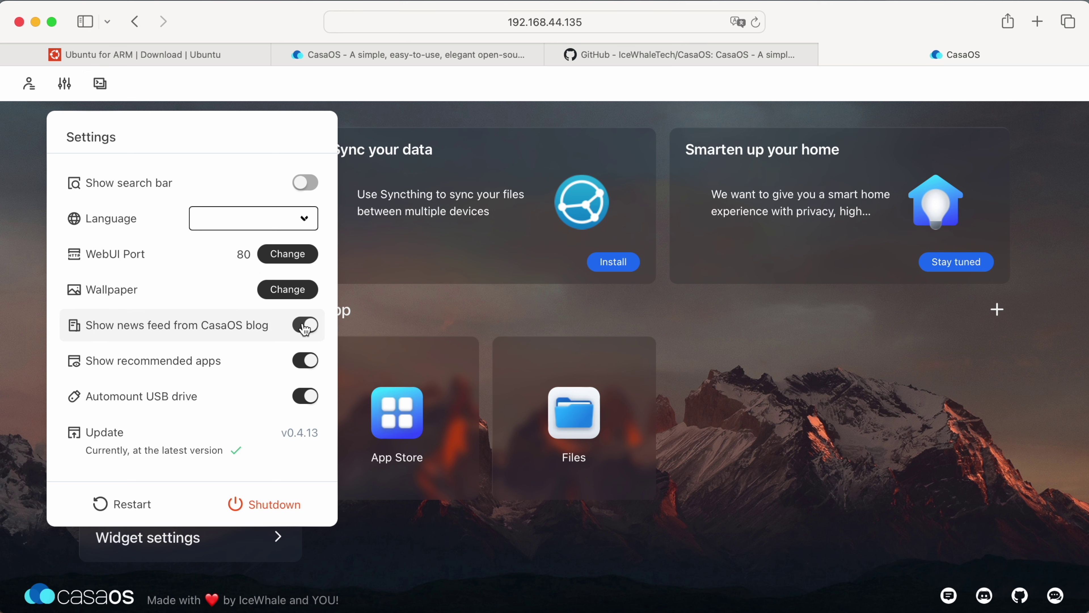
left_click(305, 327)
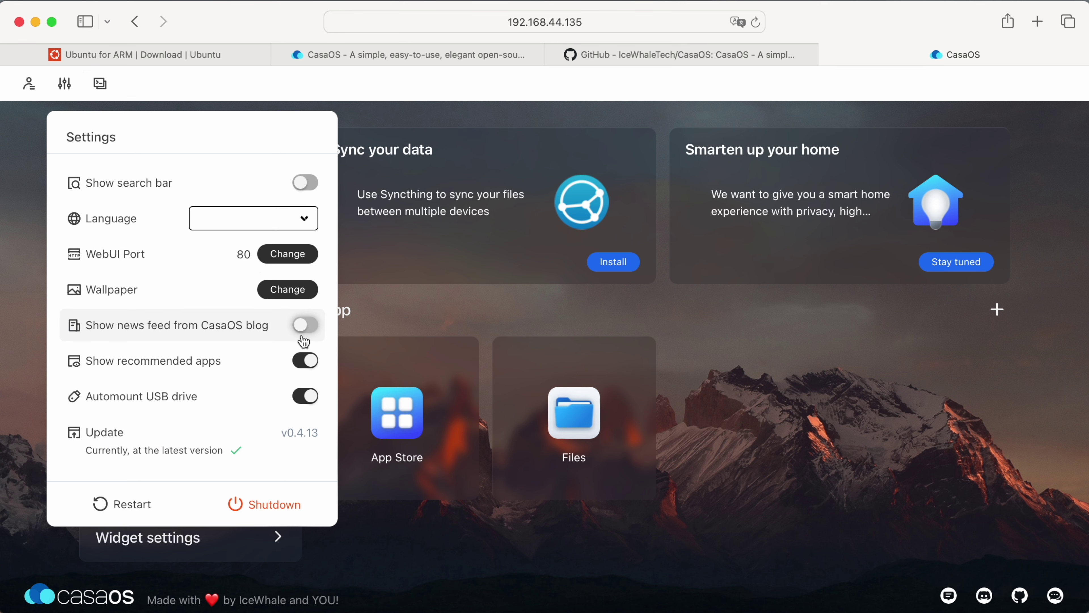
left_click(305, 369)
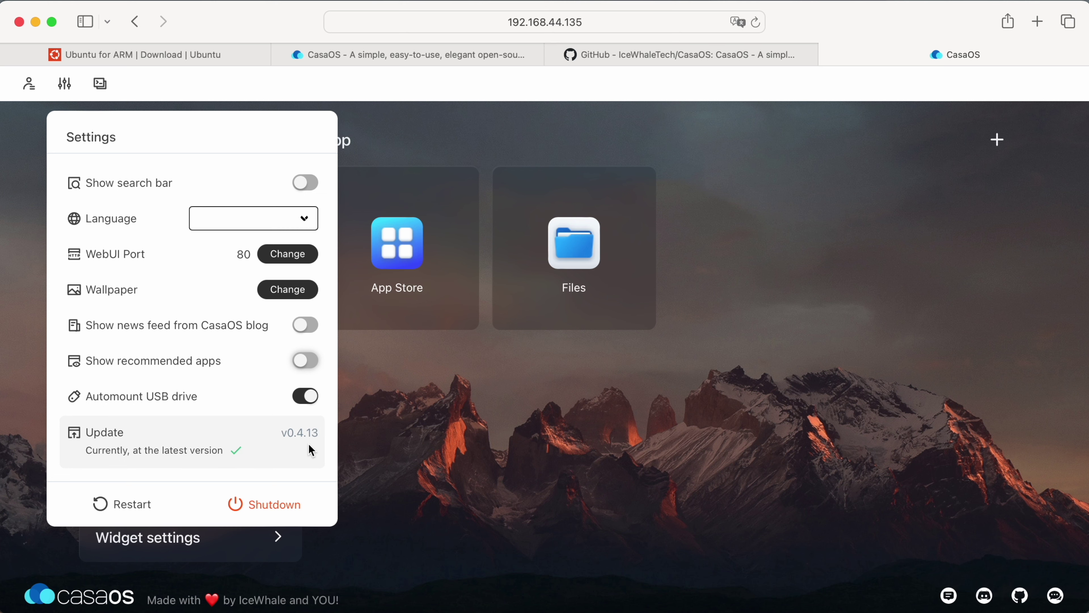
Set the account avatar to the night cinema picture, then open Terminal and Logs.
left_click(29, 83)
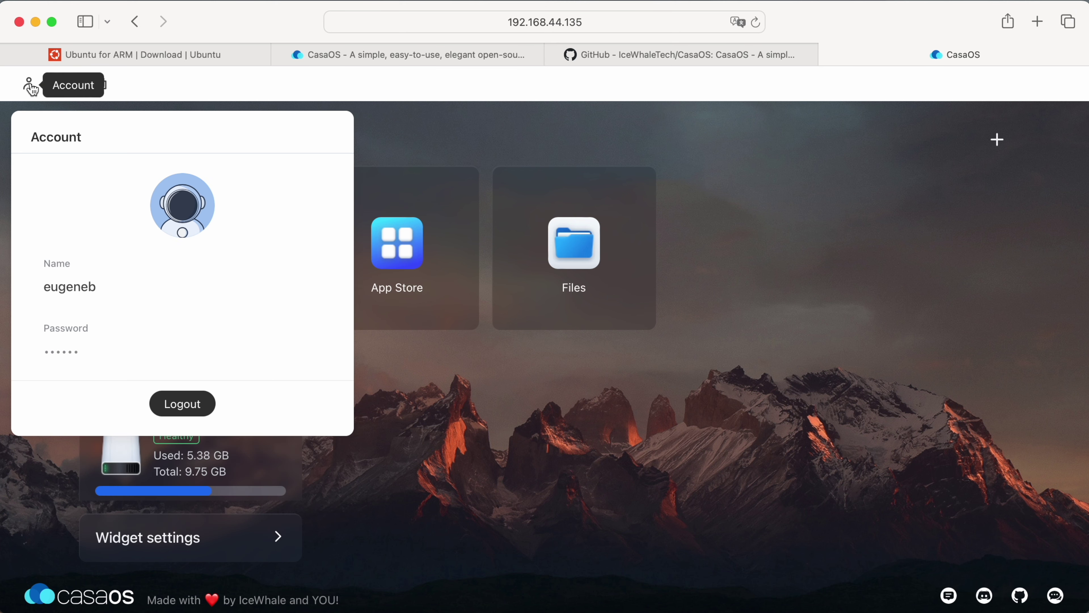
left_click(188, 212)
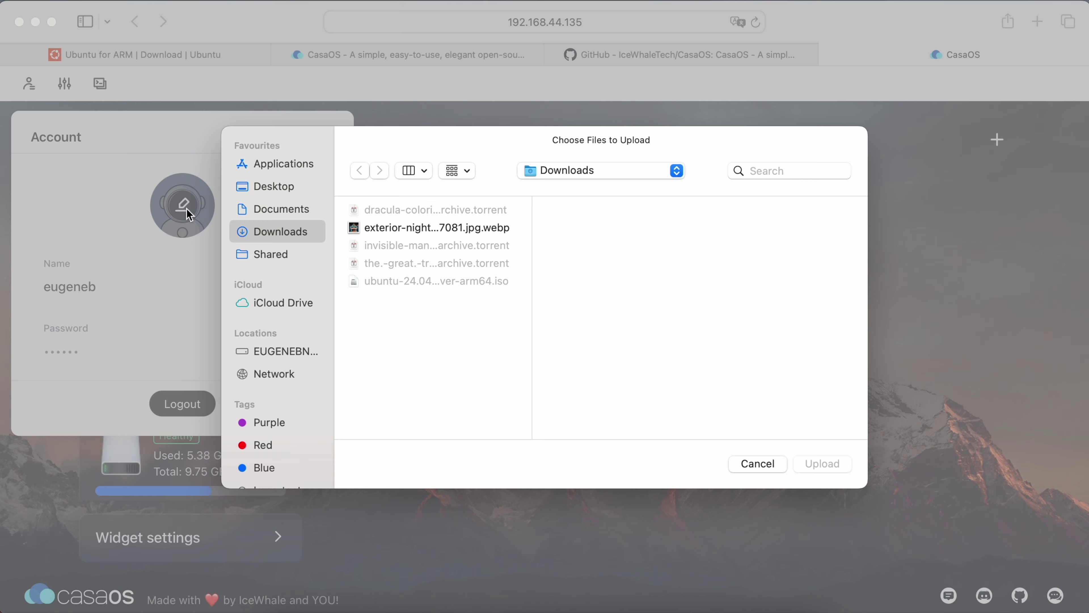
double_click(412, 227)
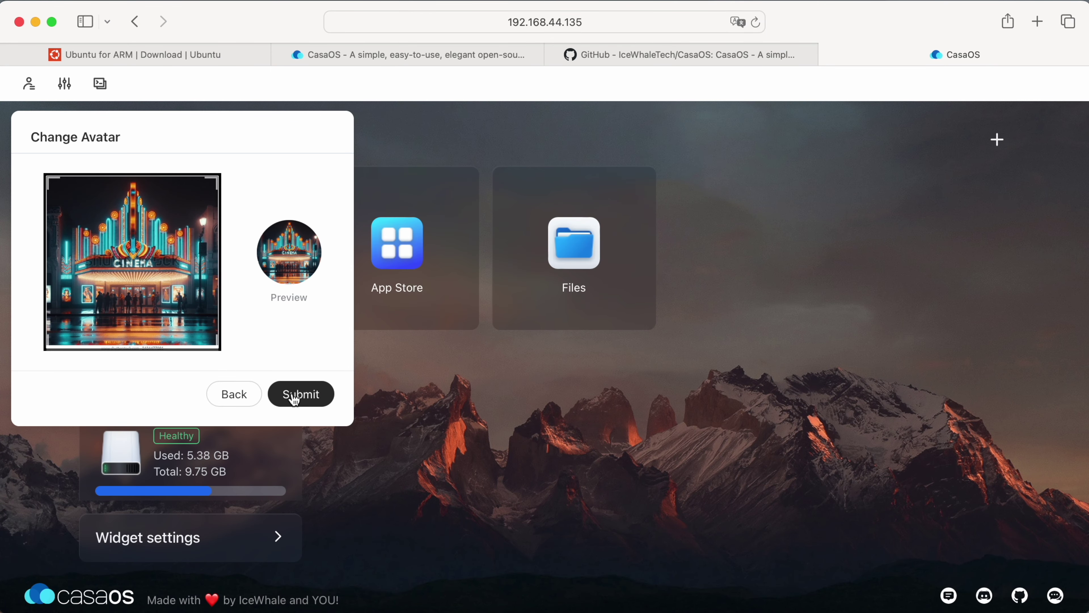
left_click(294, 399)
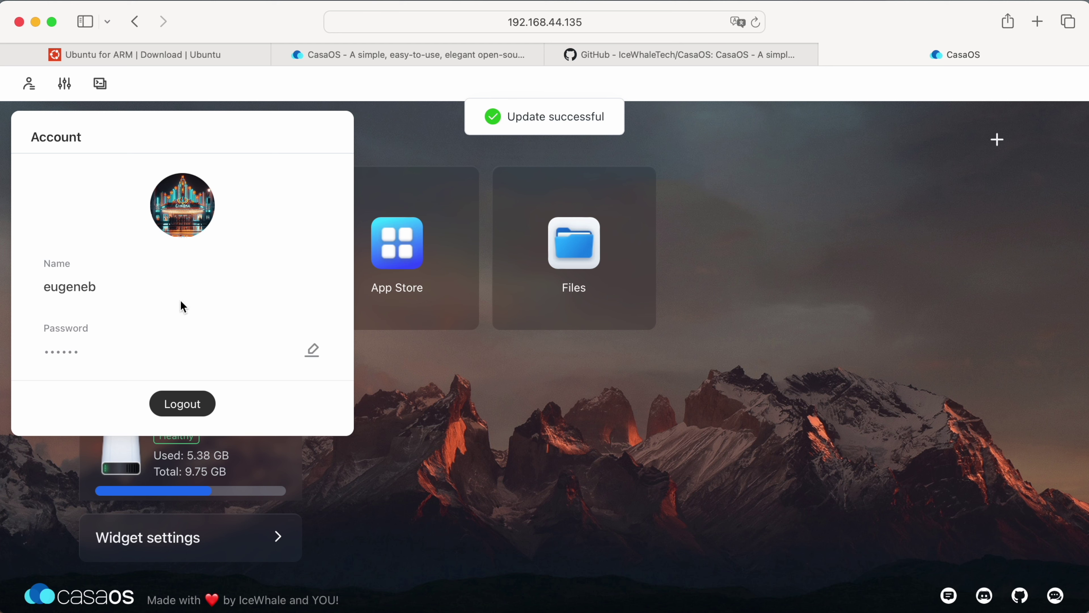
left_click(102, 84)
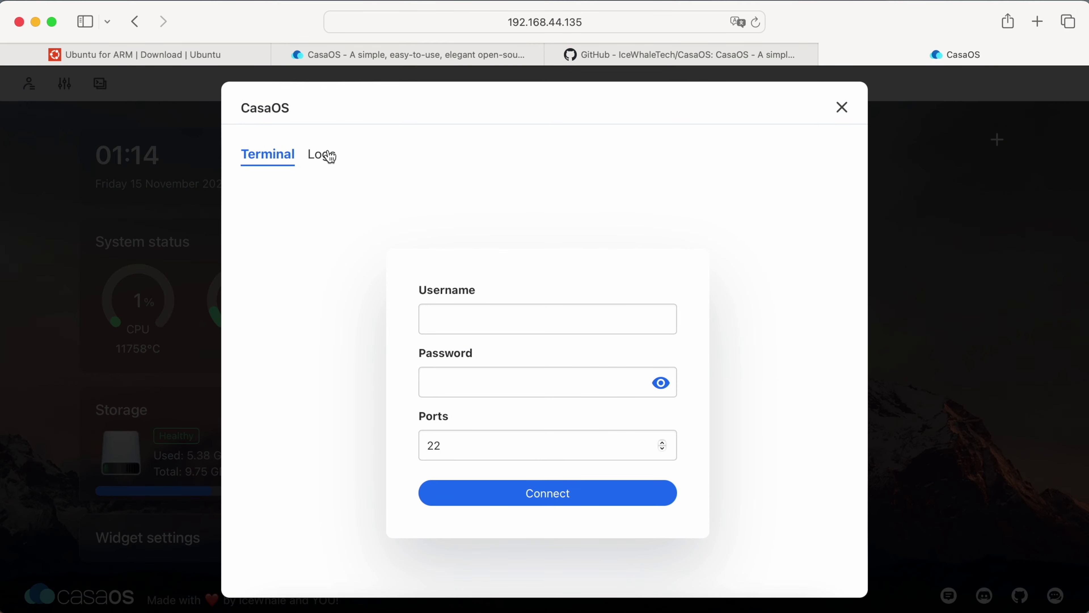
Check the Logs tab, connect to the server shell with username and password, then close the web terminal.
left_click(328, 156)
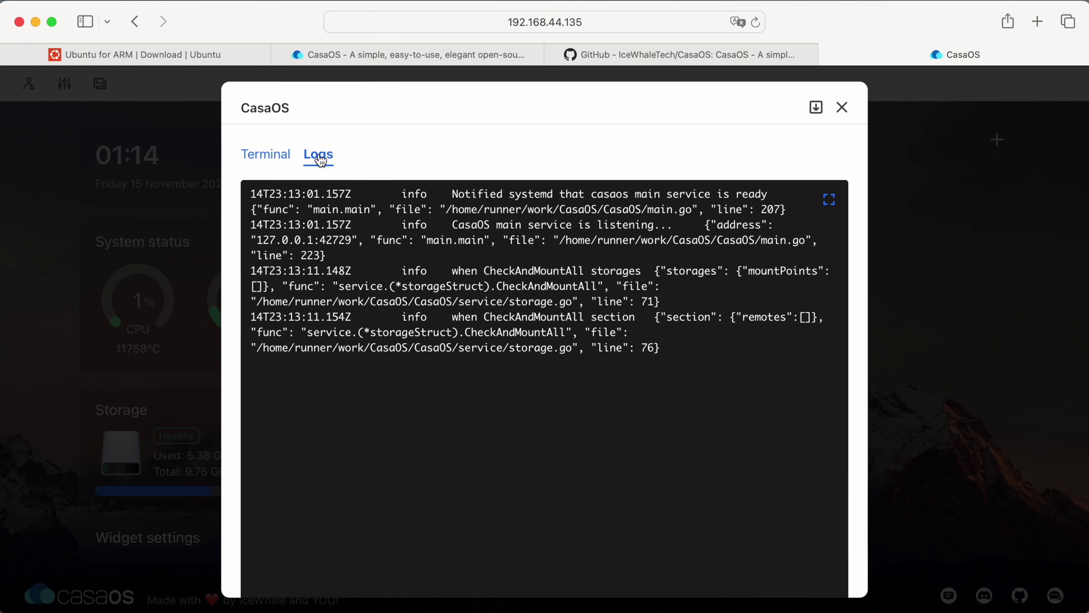
left_click(275, 160)
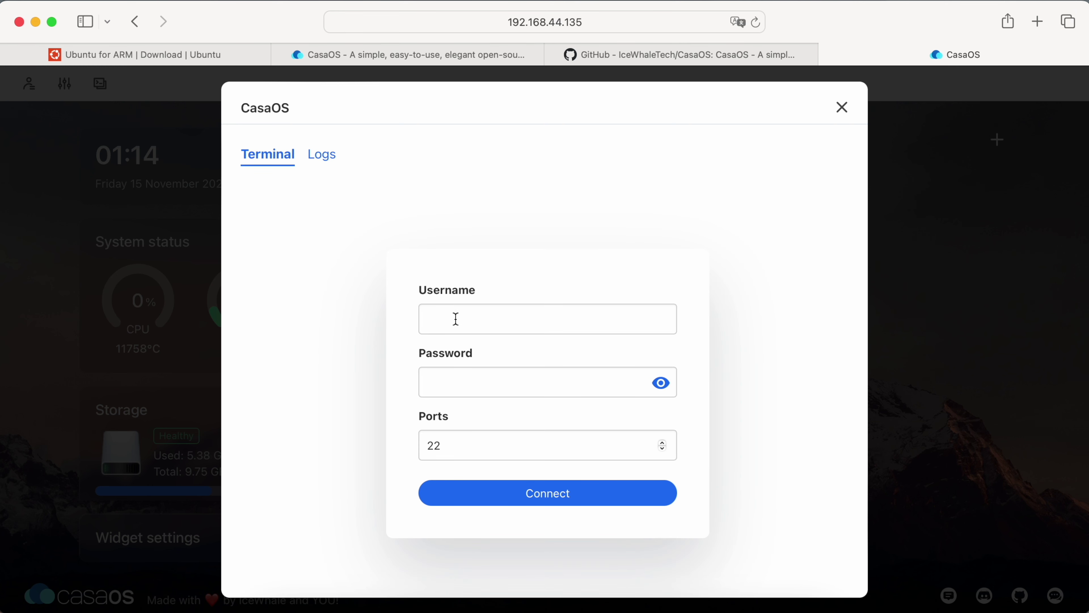
left_click(456, 319)
type("eugeneb")
key("Tab")
type("***")
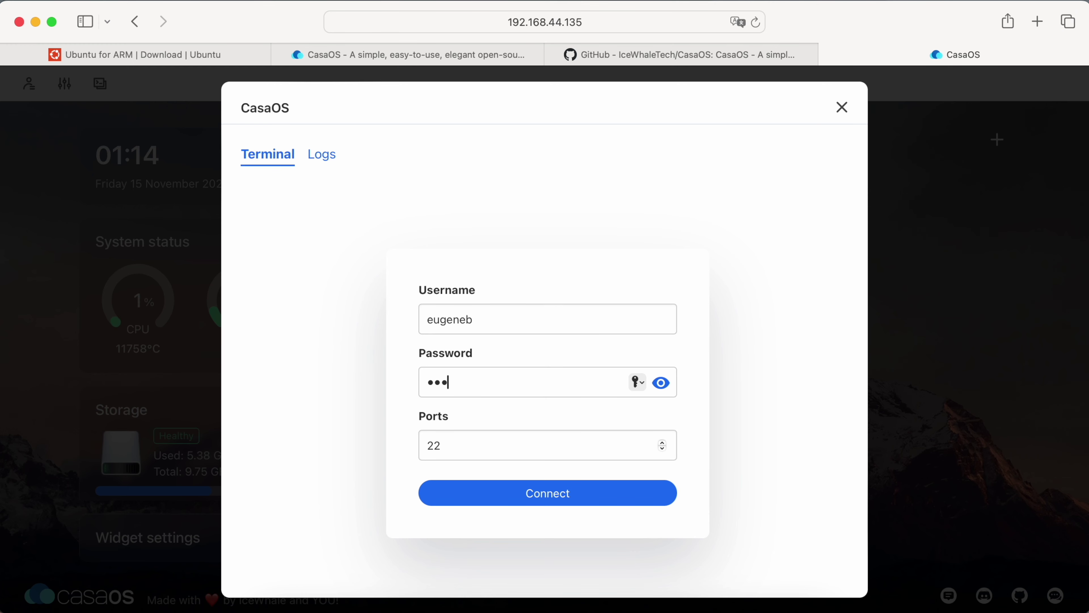
type("******")
left_click(549, 501)
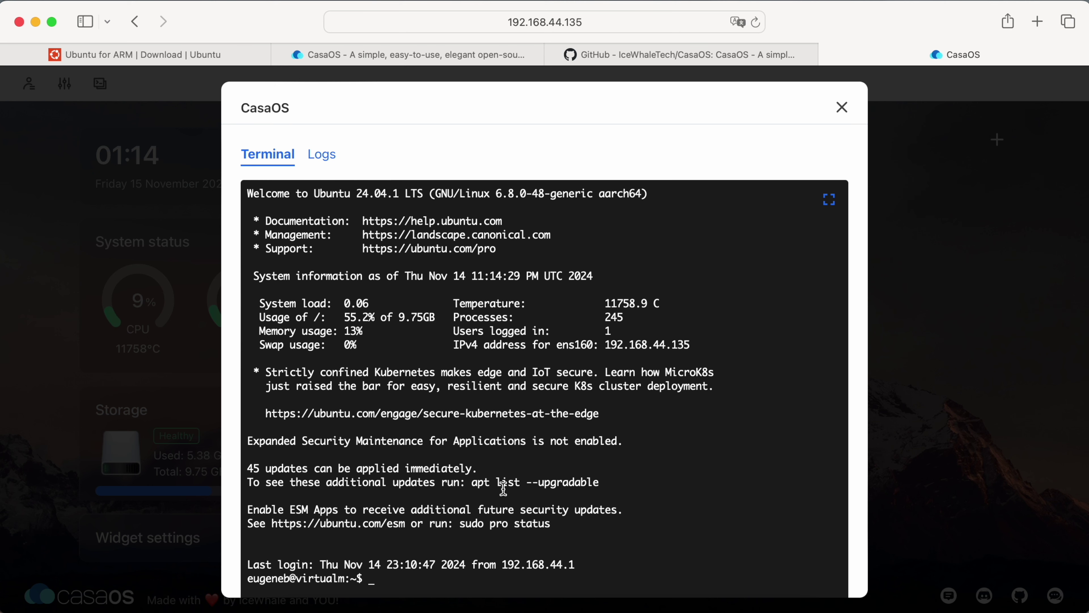
left_click(669, 610)
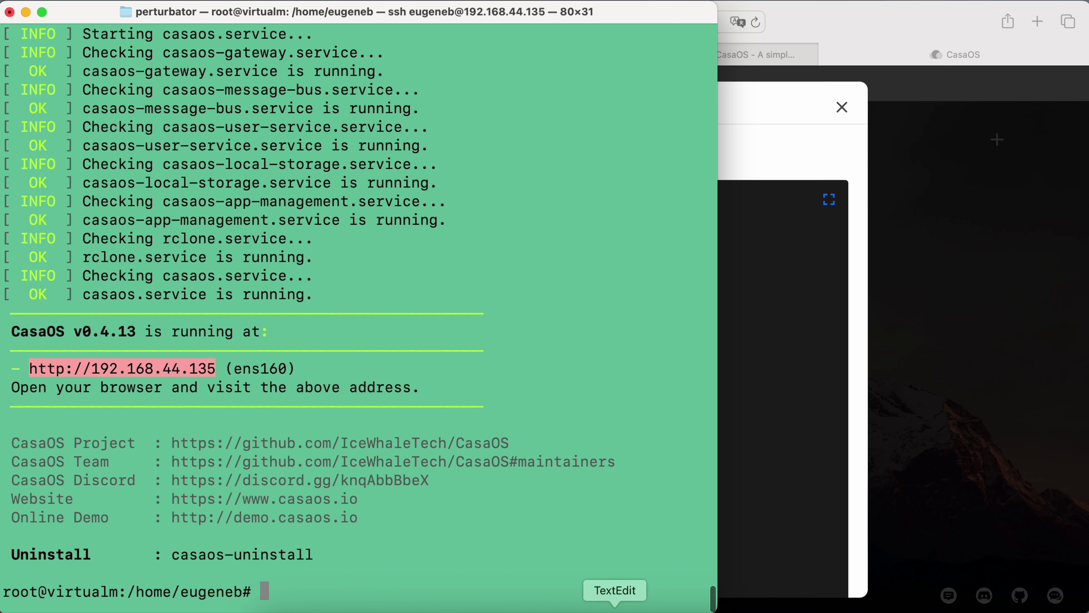
left_click(449, 609)
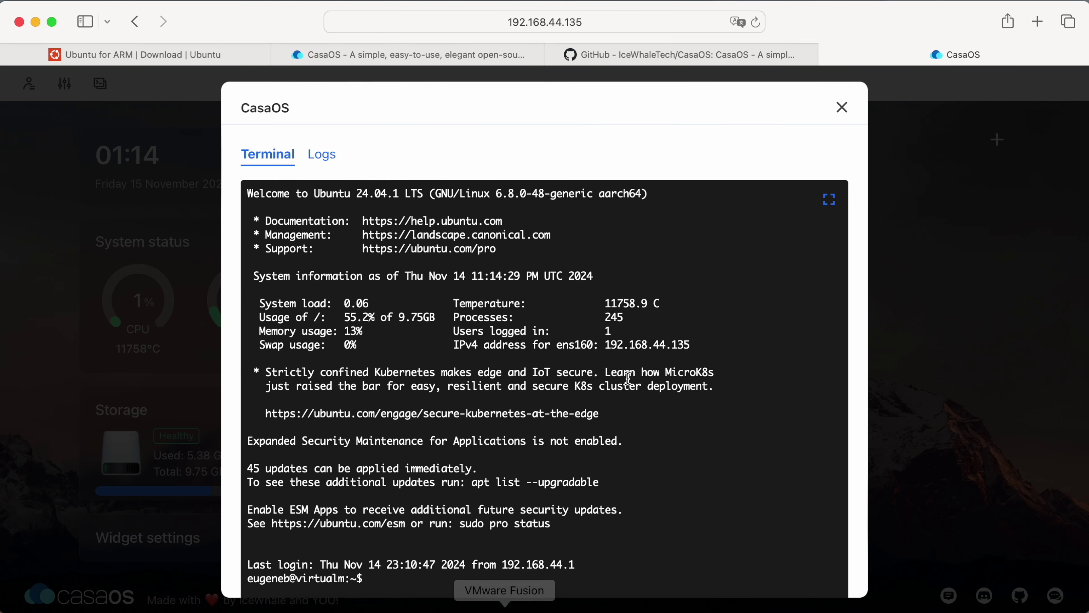
left_click(842, 108)
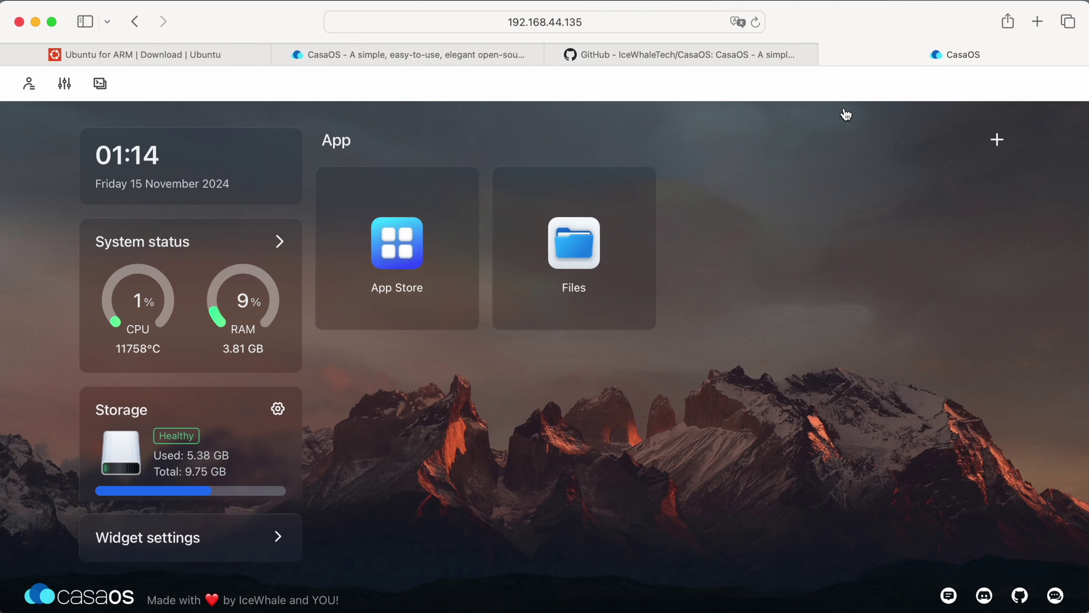
left_click(280, 250)
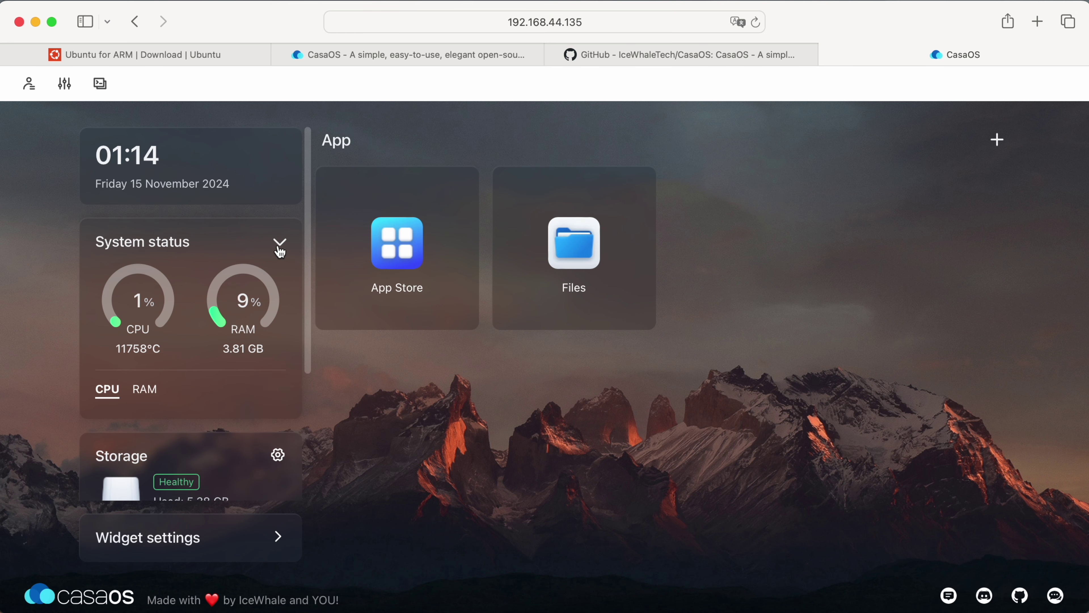
left_click(151, 398)
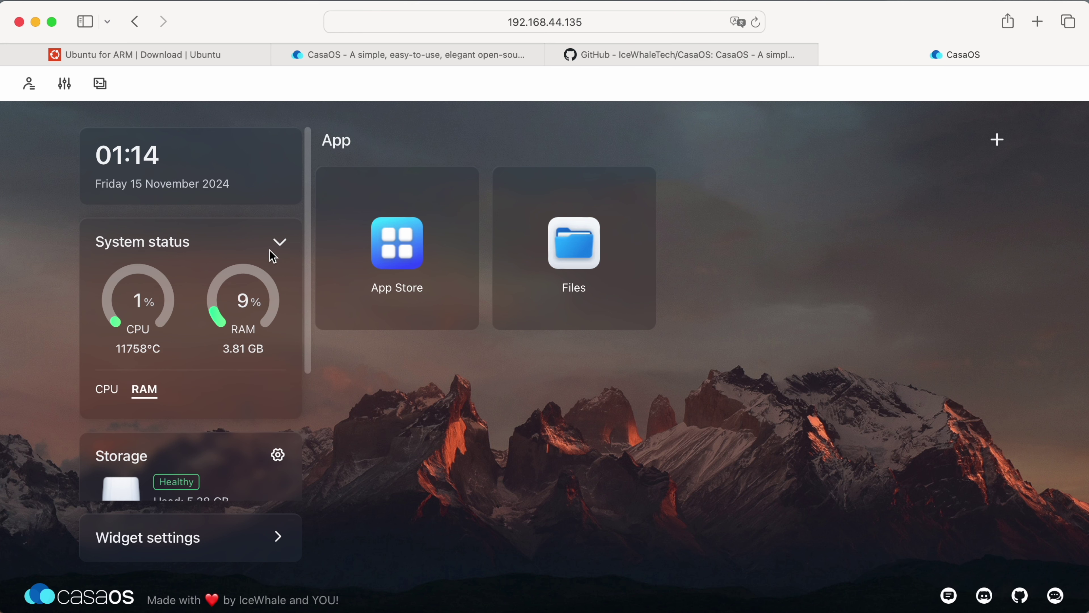
left_click(280, 243)
scroll(246, 406, "down", 3)
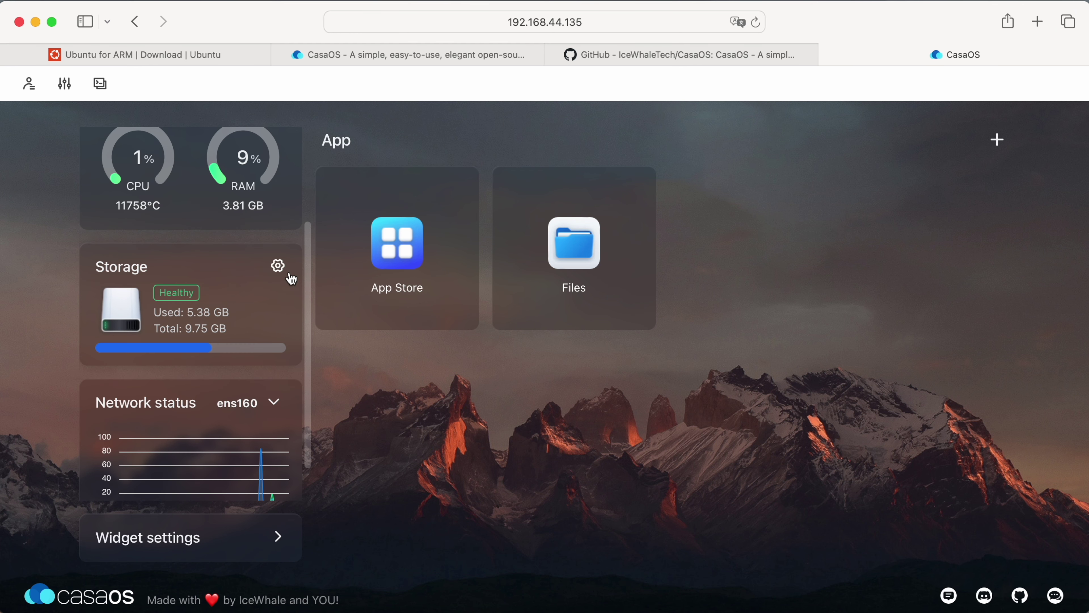
scroll(276, 269, "down", 2)
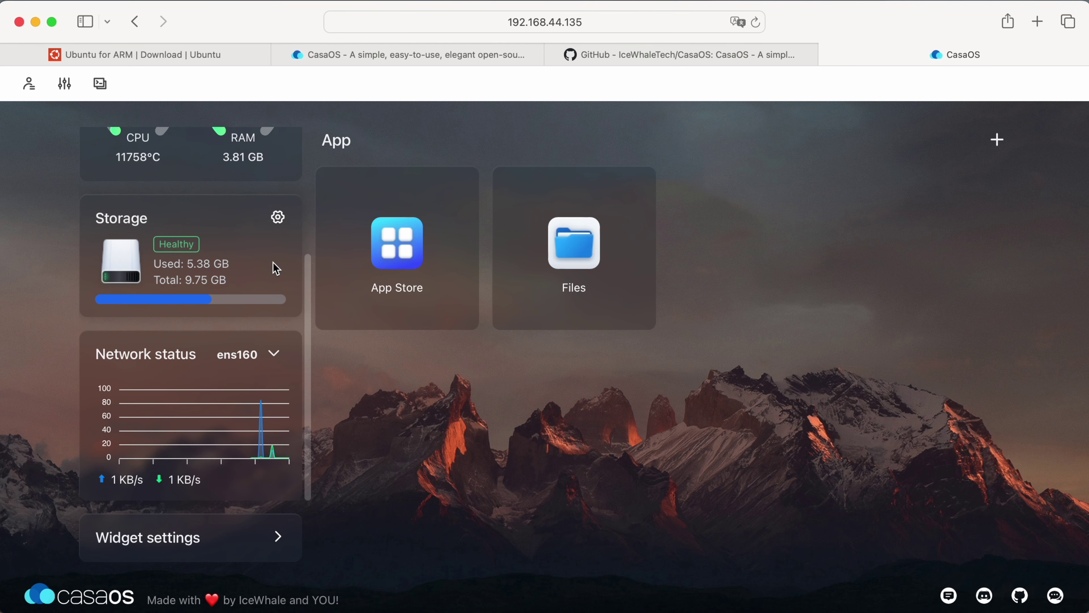
scroll(252, 373, "up", 5)
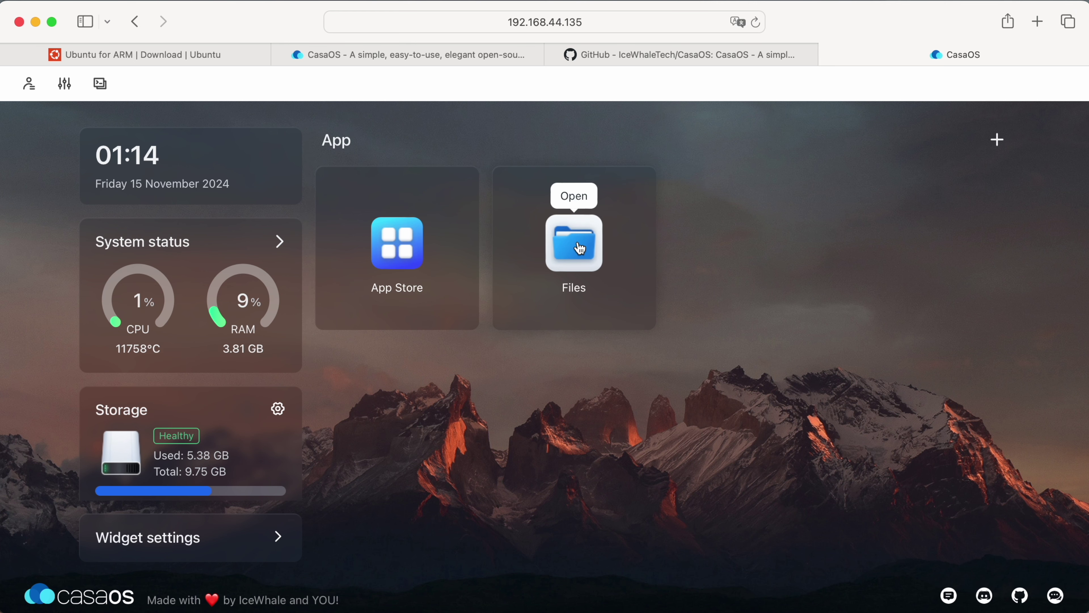
left_click(580, 249)
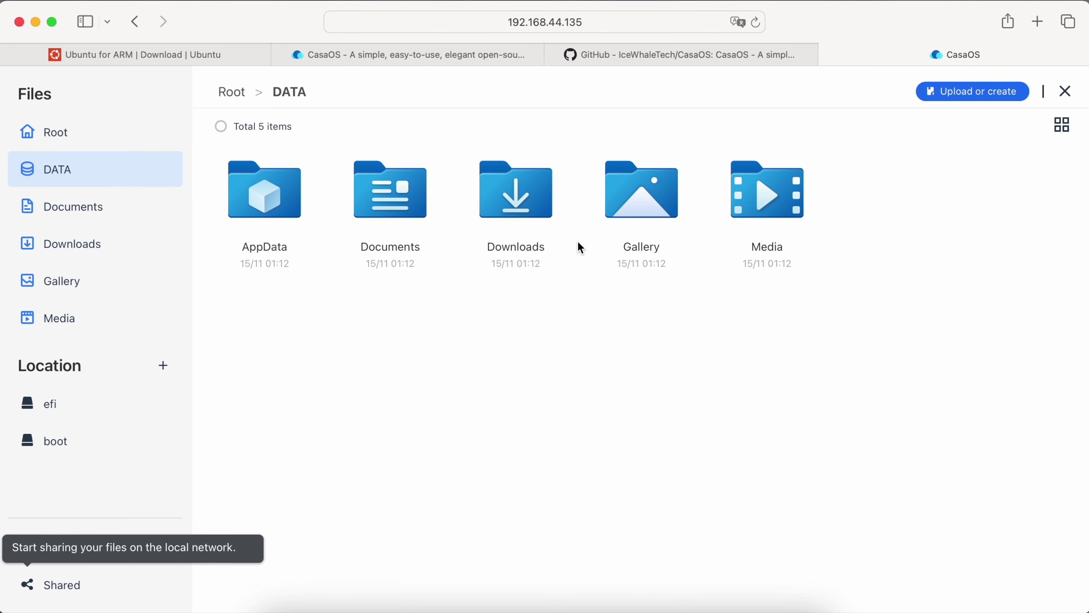
left_click(1066, 91)
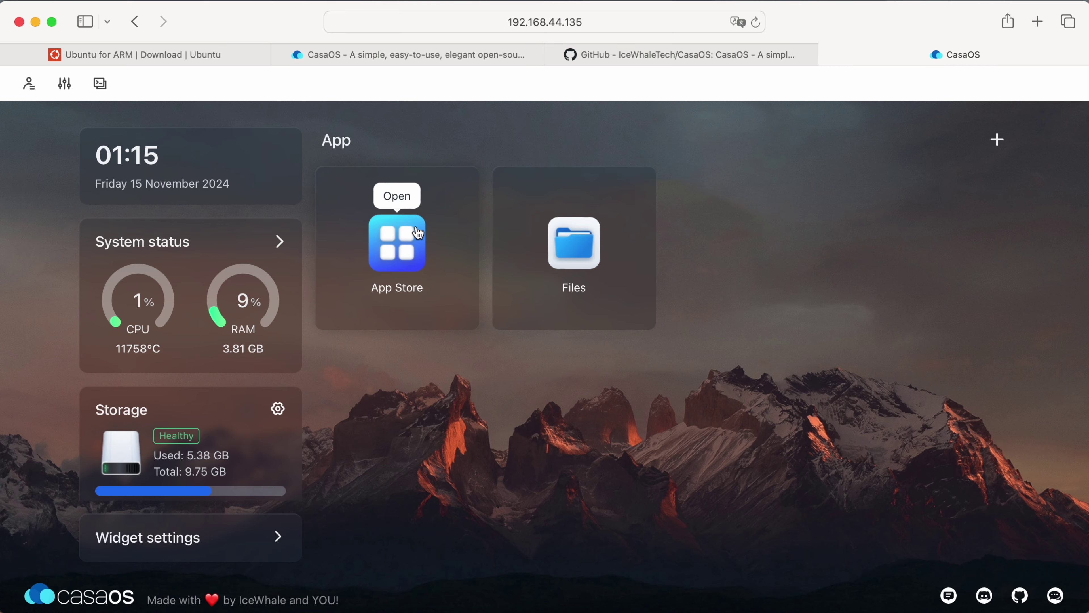
left_click(418, 233)
scroll(418, 231, "down", 10)
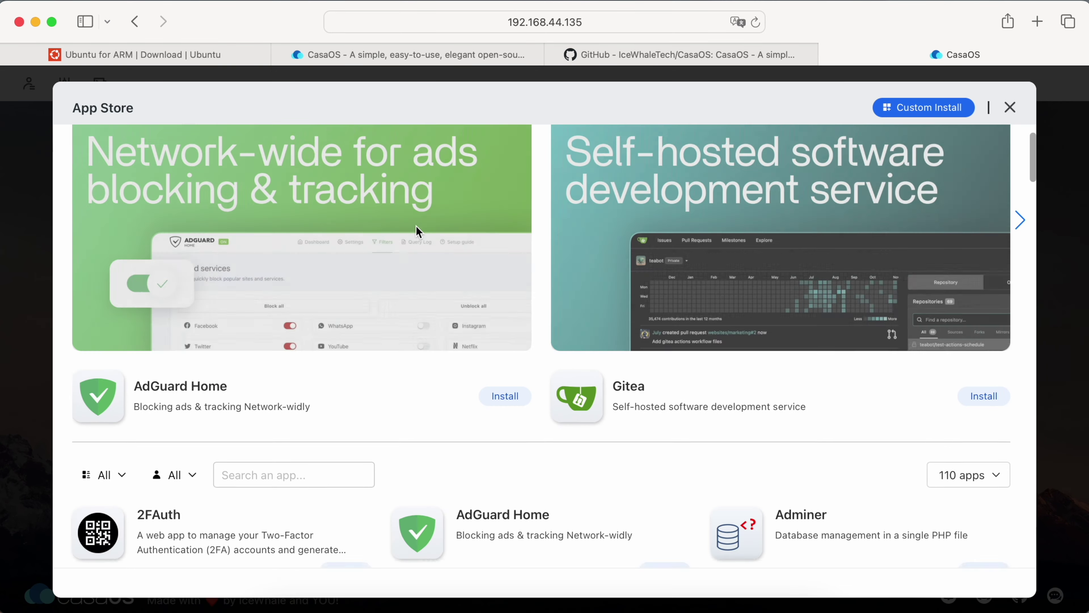
scroll(418, 233, "down", 12)
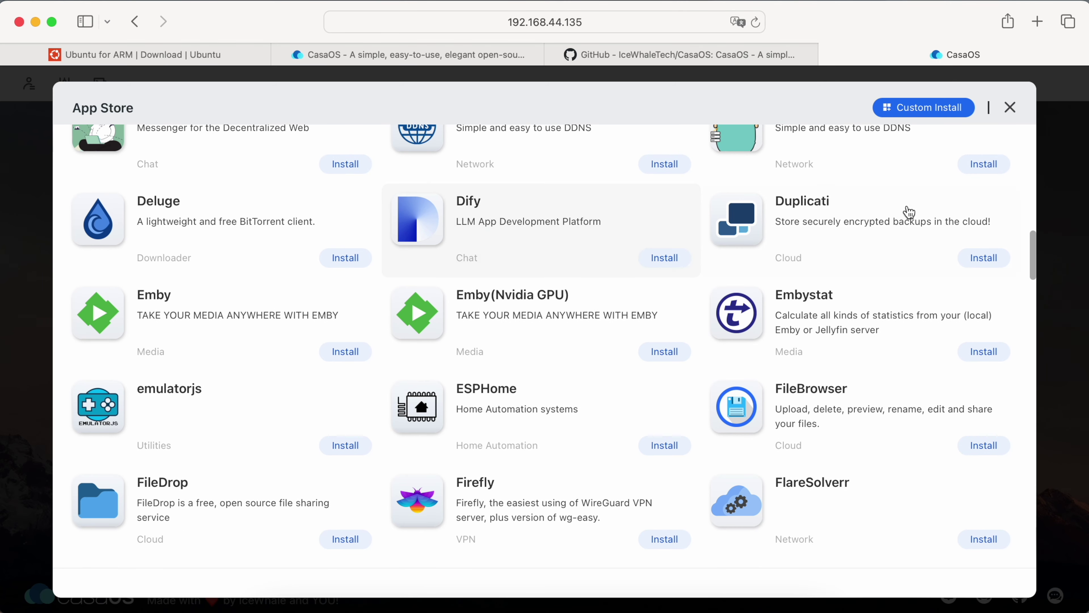
left_click(1013, 122)
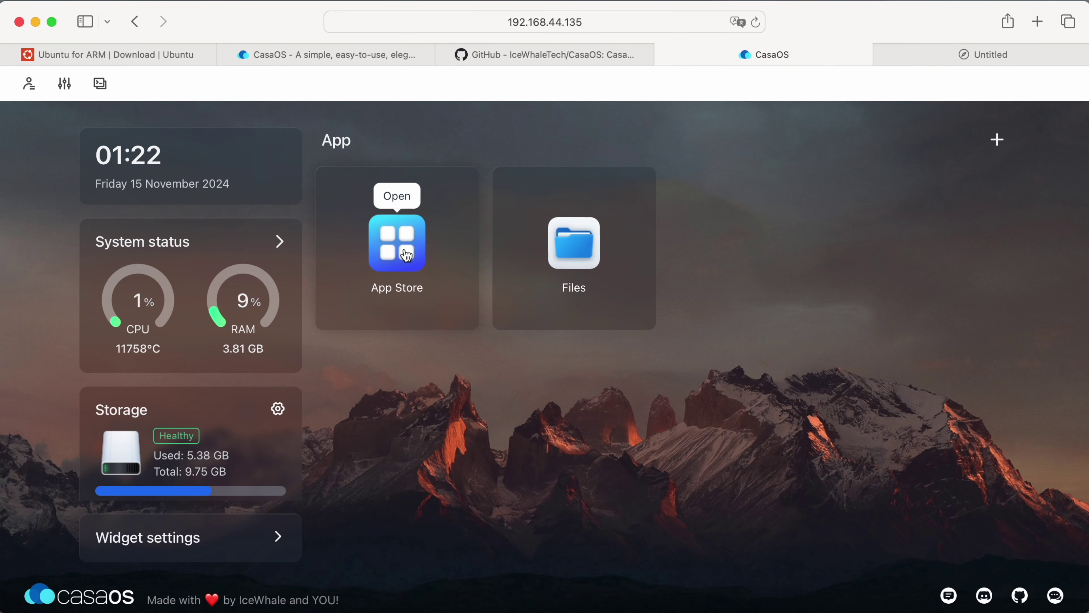
Search the App Store for 'download', install qBittorrent, and let it continue in the background.
left_click(407, 256)
scroll(406, 252, "down", 2)
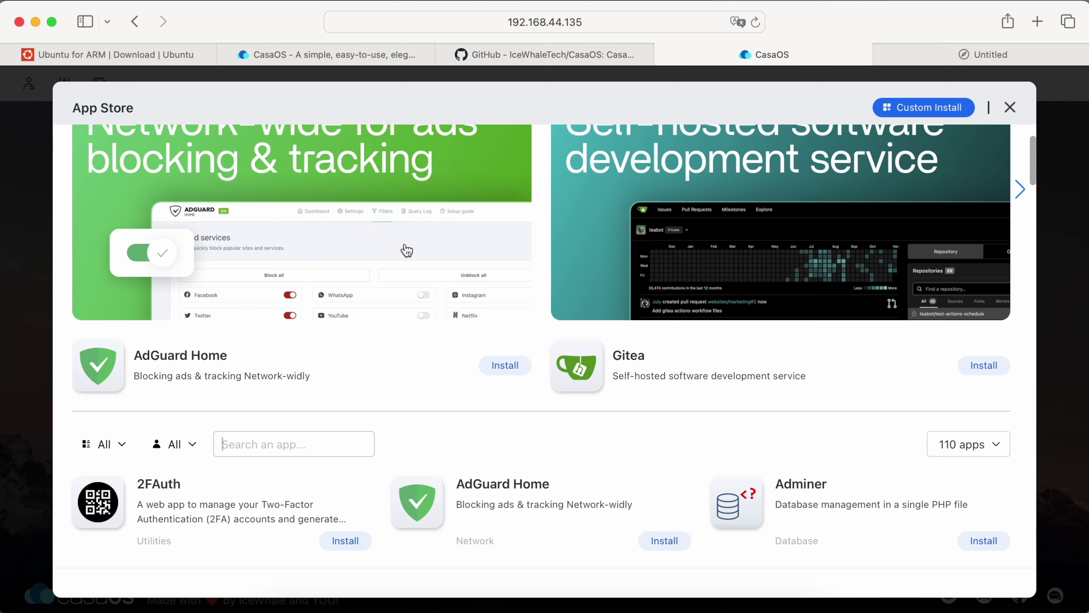
type("download")
scroll(406, 251, "down", 5)
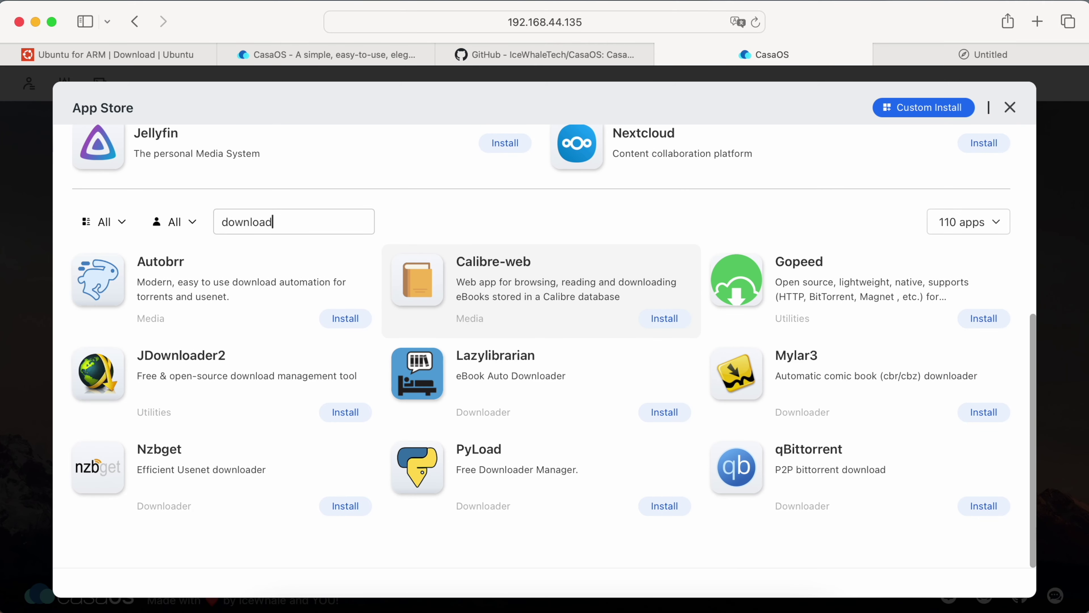
left_click(996, 514)
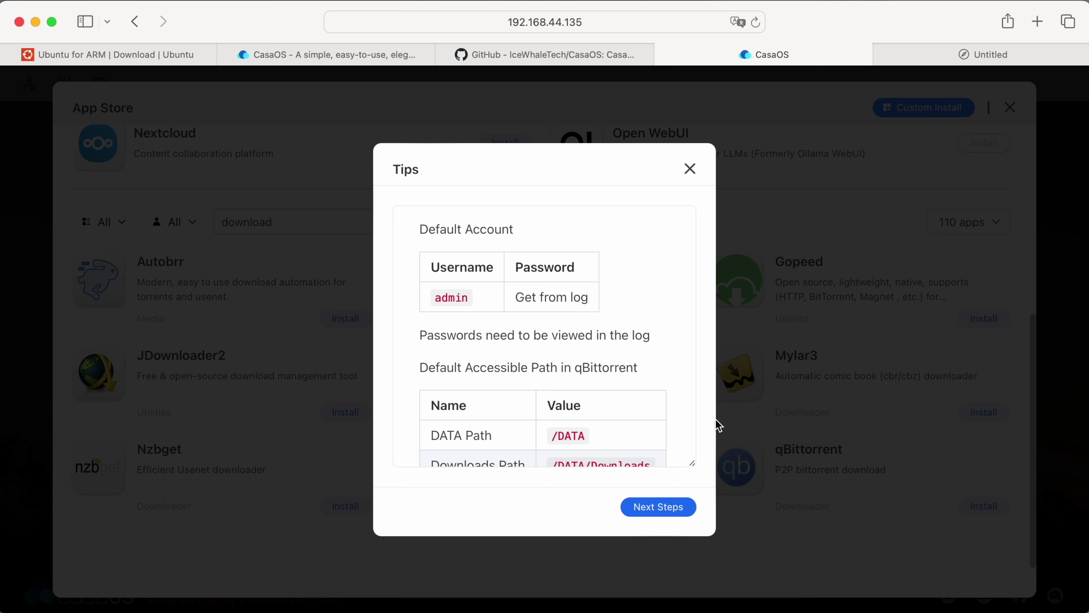
scroll(664, 412, "down", 5)
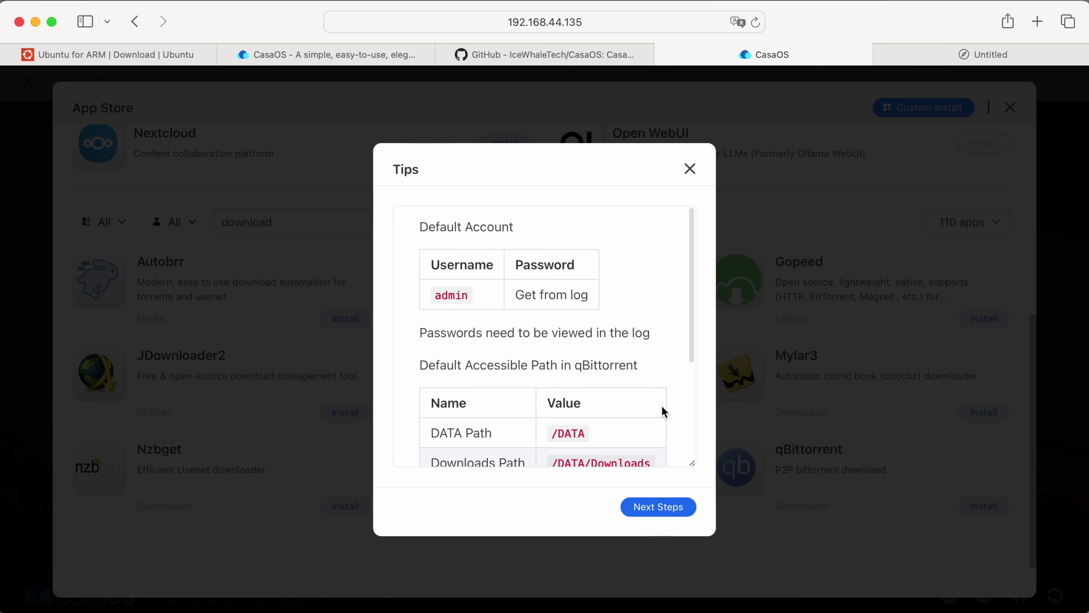
scroll(663, 412, "down", 3)
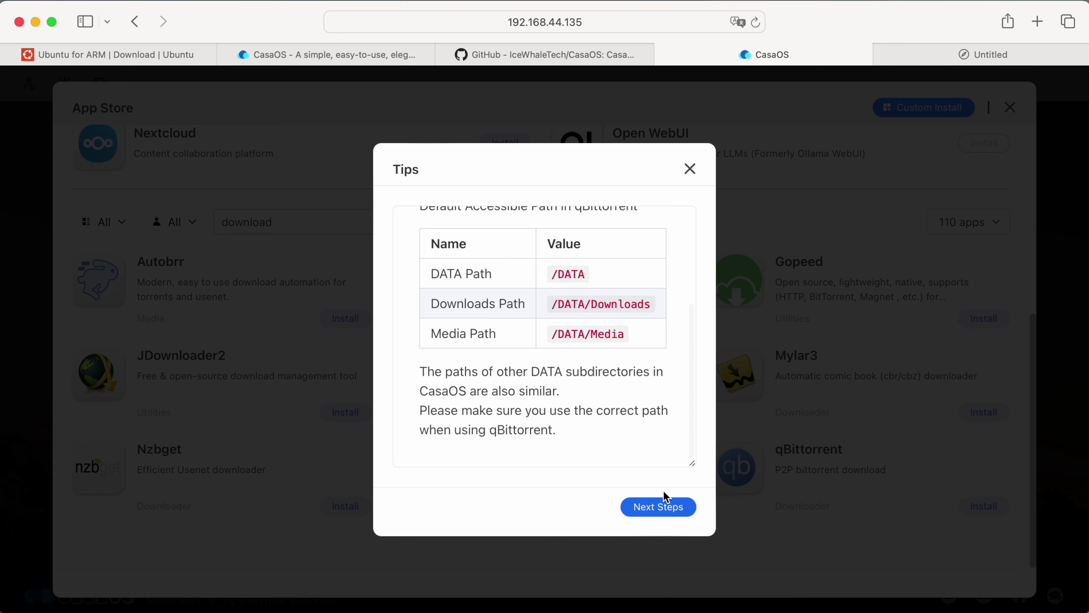
left_click(660, 507)
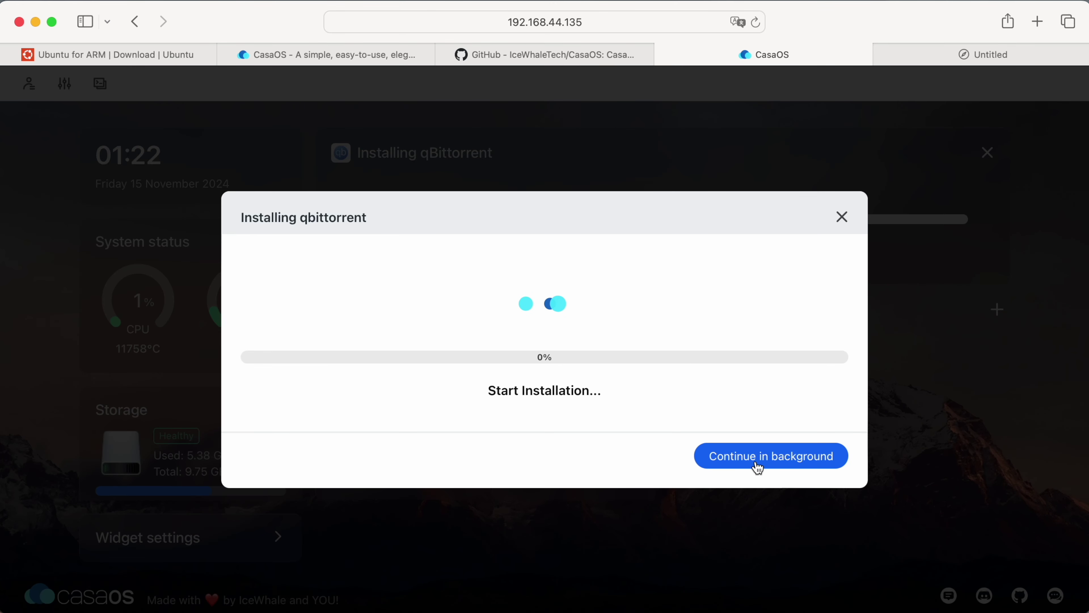
left_click(770, 457)
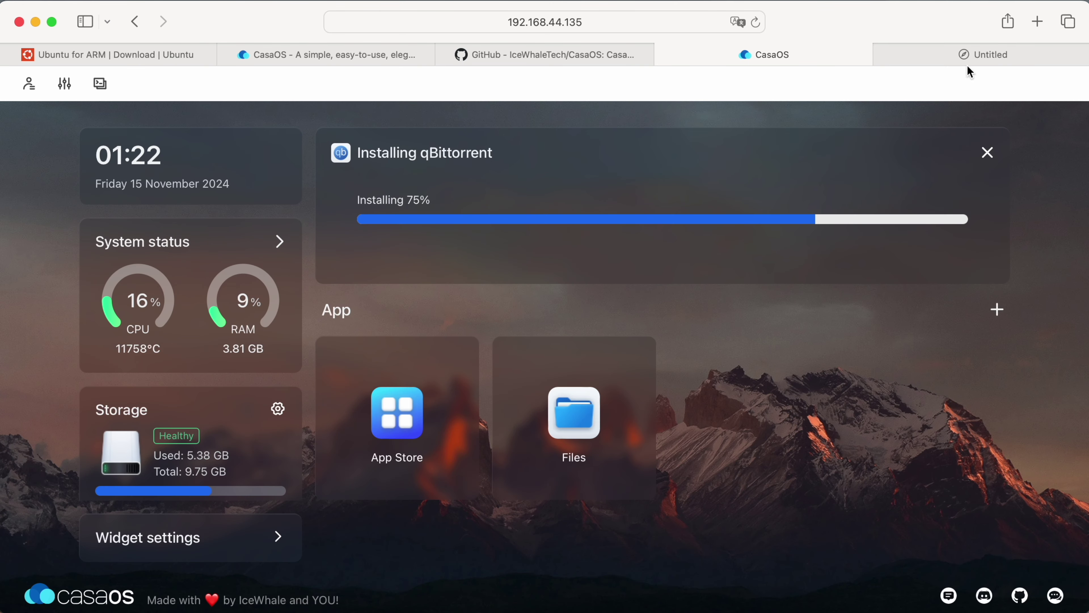
Open archive.org and load the colorized Dracula 1931 link from the notes in a new tab.
left_click(1038, 22)
type("ar")
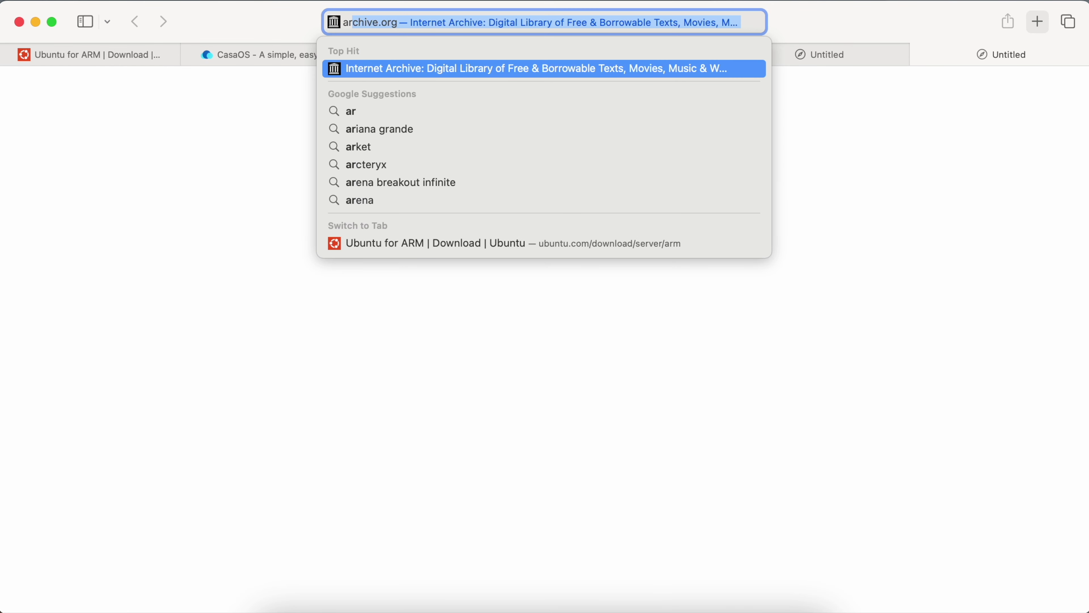
key("Return")
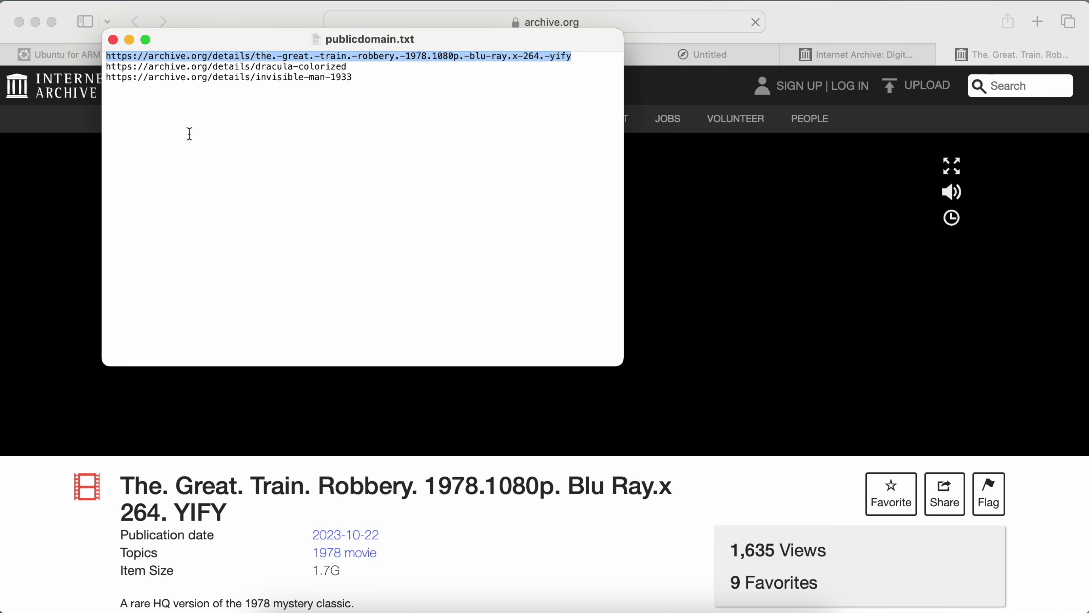
left_click_drag(360, 67, 99, 69)
key("super+c")
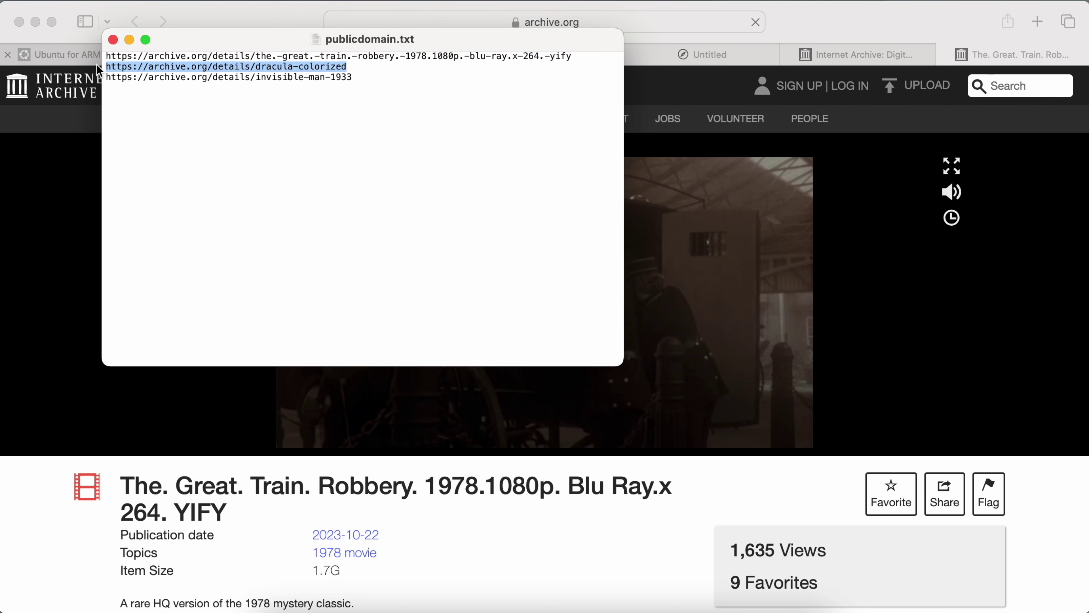
left_click(99, 70)
key("super+t")
key("super+v")
key("Return")
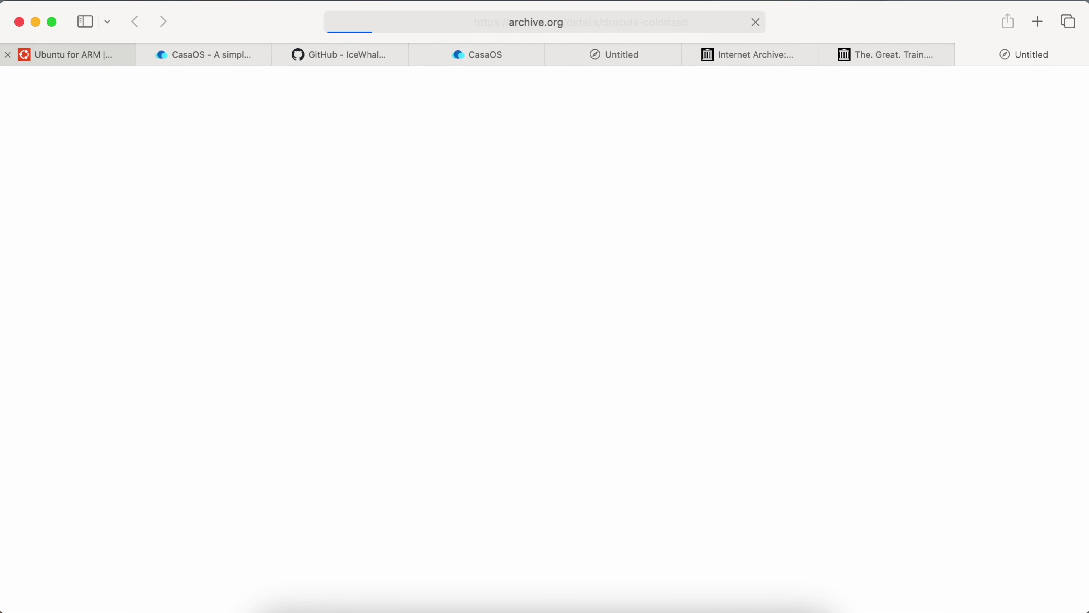
key("super+Tab")
Load The Invisible Man 1933 page in another tab, review the tabs, then open qBittorrent's WebUI.
left_click_drag(361, 78, 79, 80)
key("super+c")
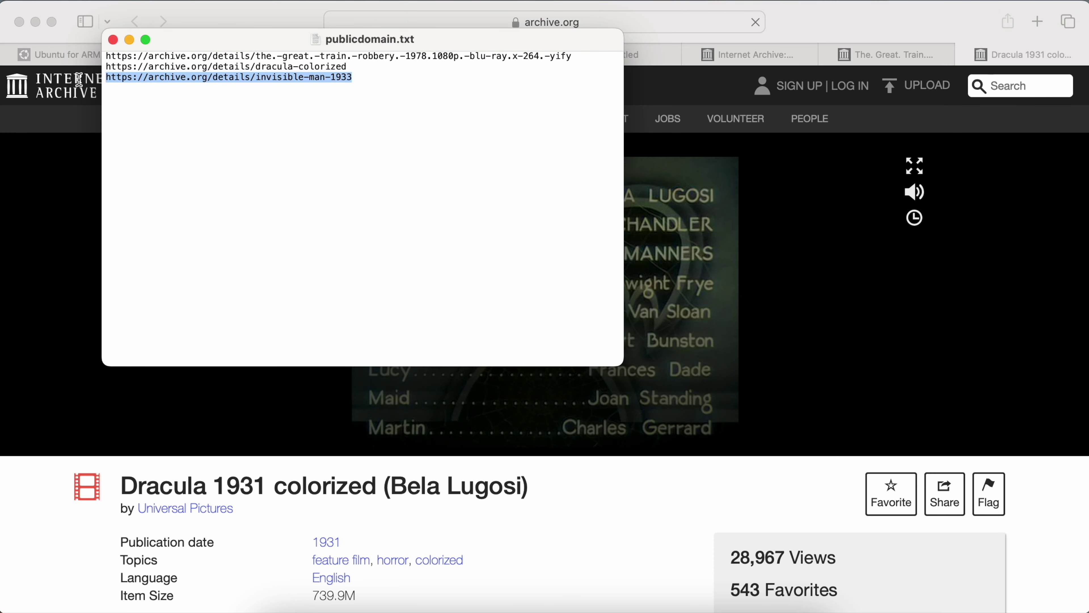
left_click(79, 84)
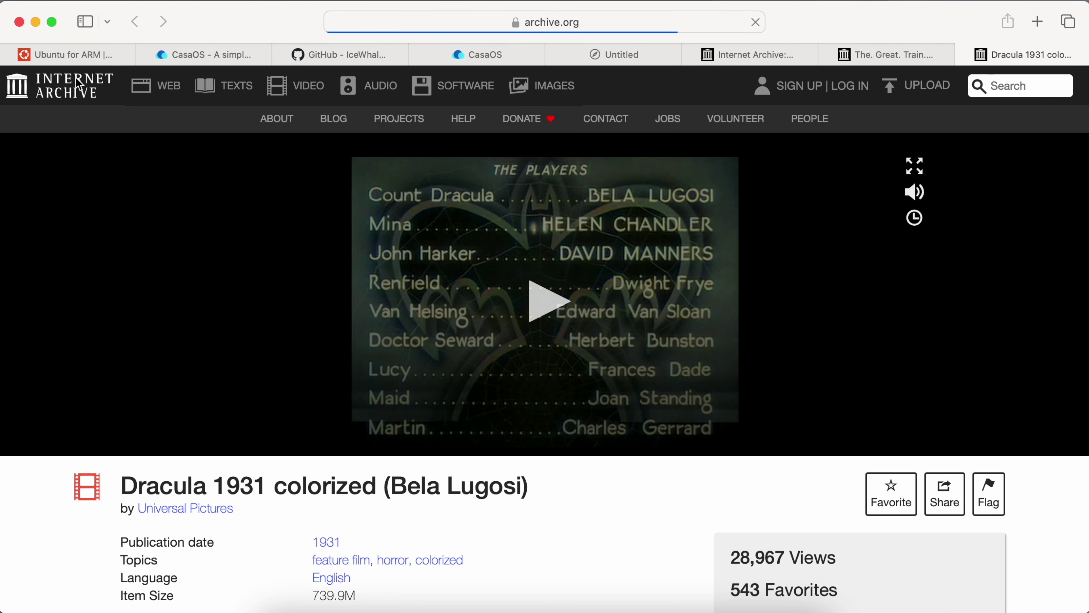
key("super+t")
key("super+v")
key("Return")
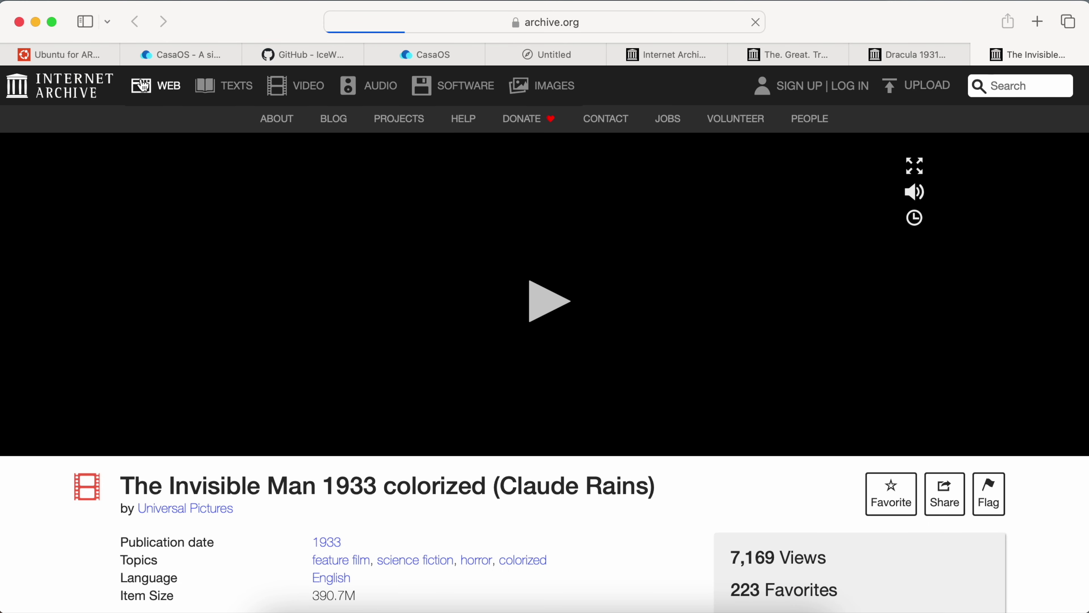
left_click(814, 61)
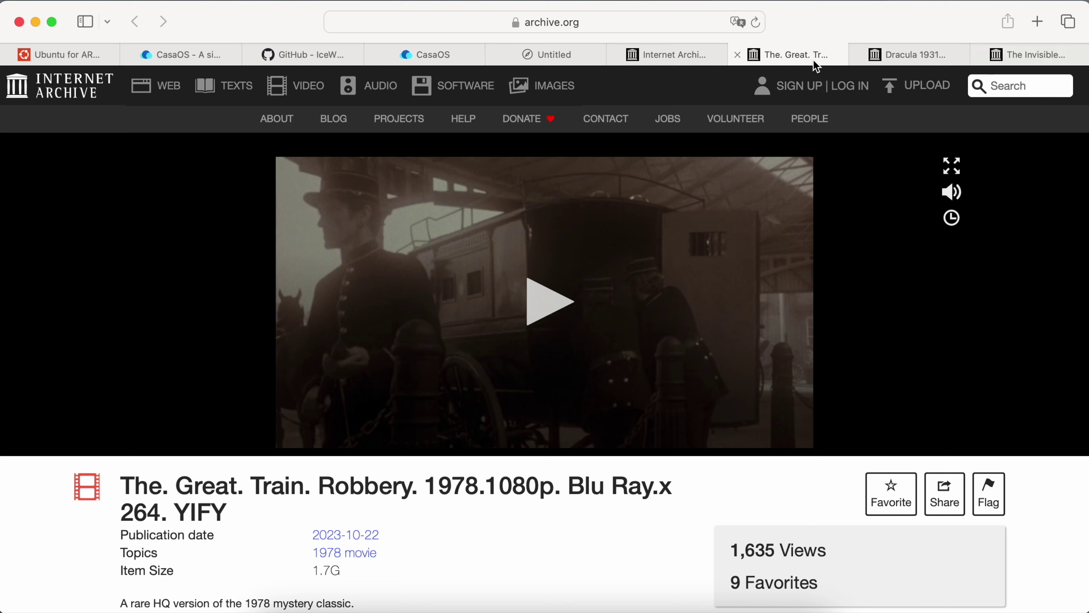
left_click(877, 60)
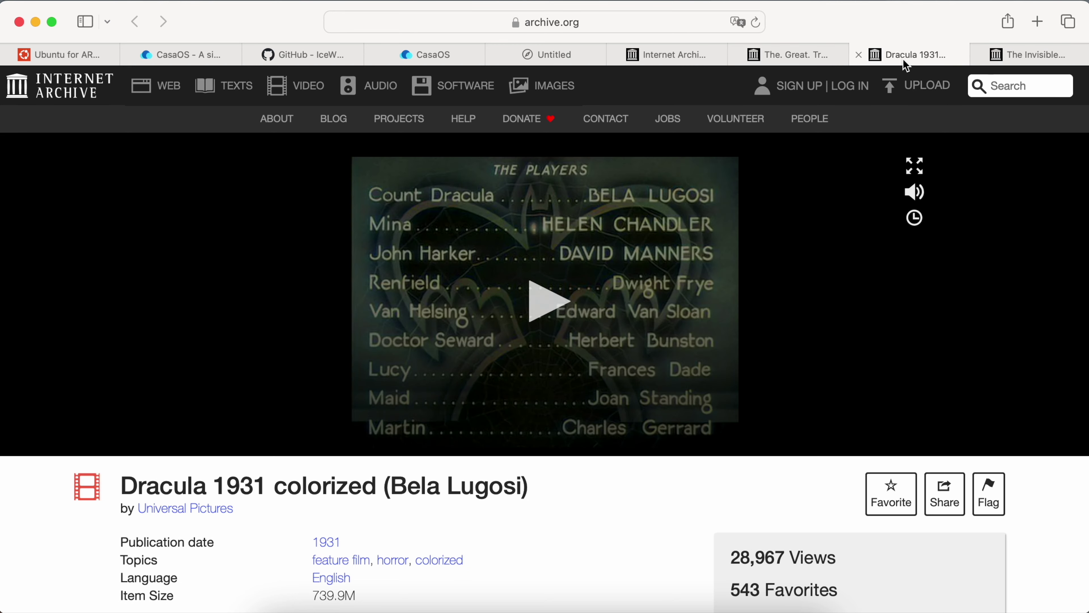
left_click(1031, 64)
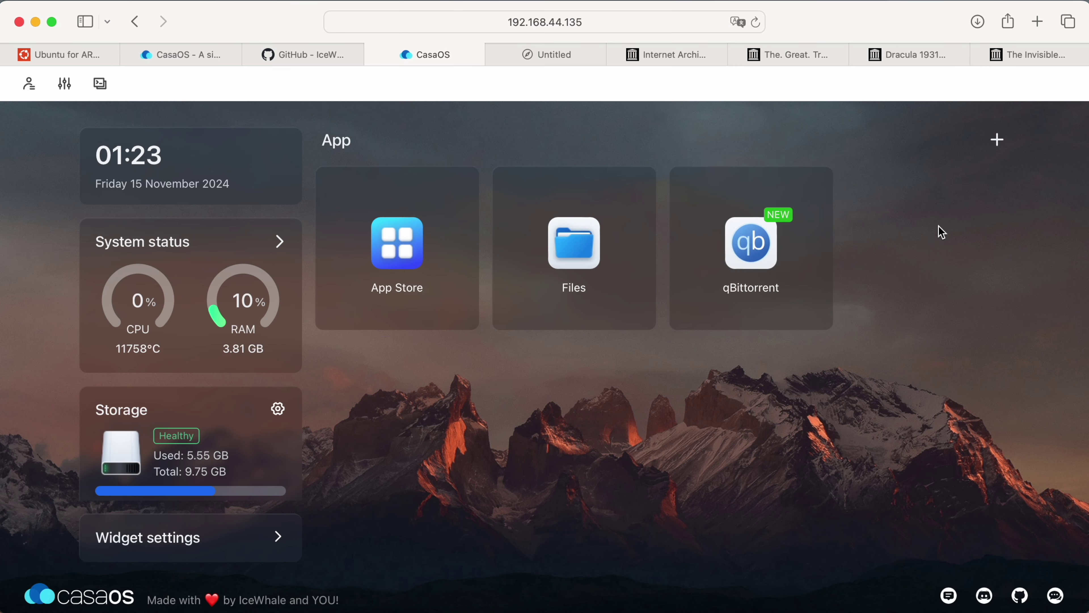
left_click(816, 193)
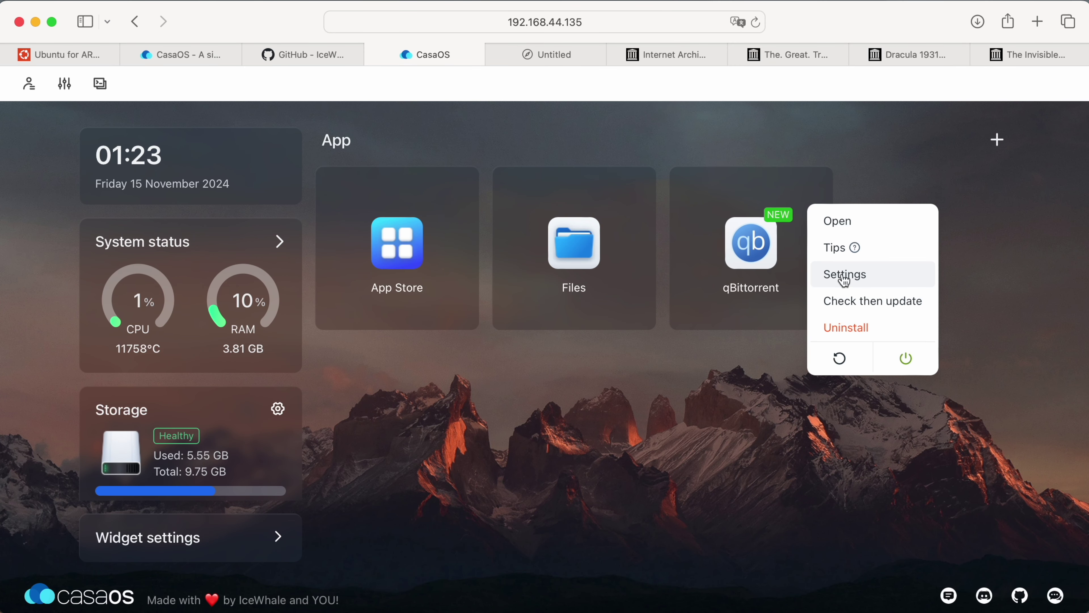
left_click(771, 254)
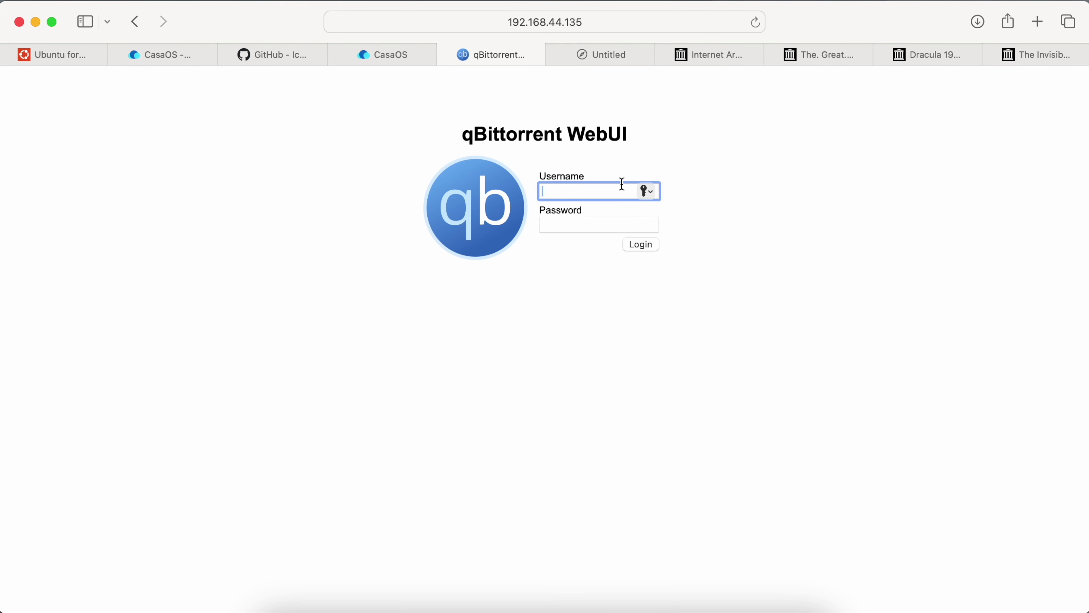
Enter admin as the username and check qBittorrent's tips, which say to get the password from the log.
type("admin")
left_click(405, 58)
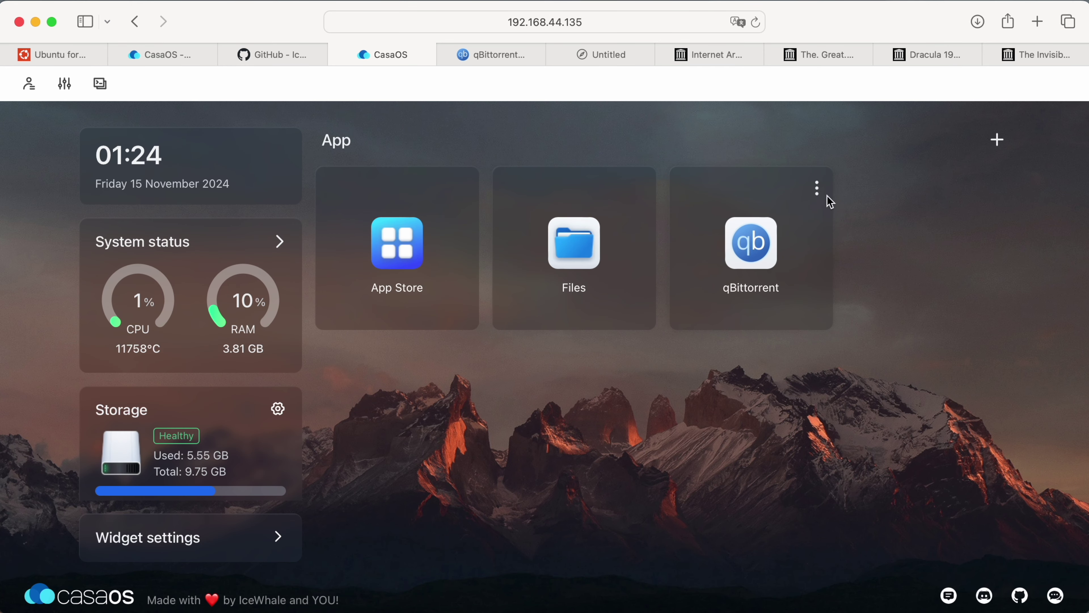
left_click(817, 188)
left_click(843, 257)
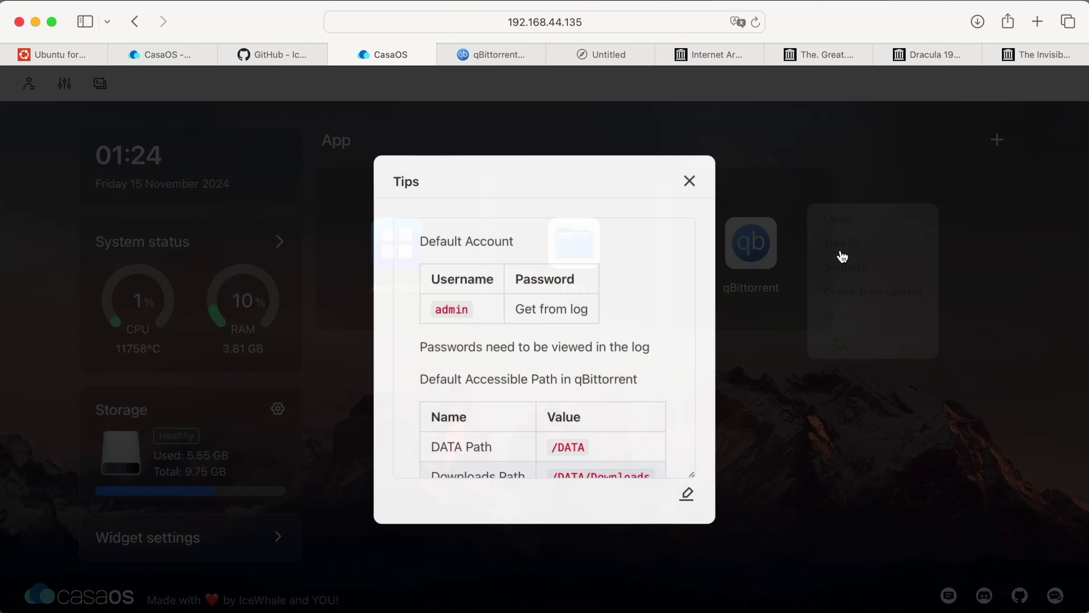
scroll(578, 395, "down", 5)
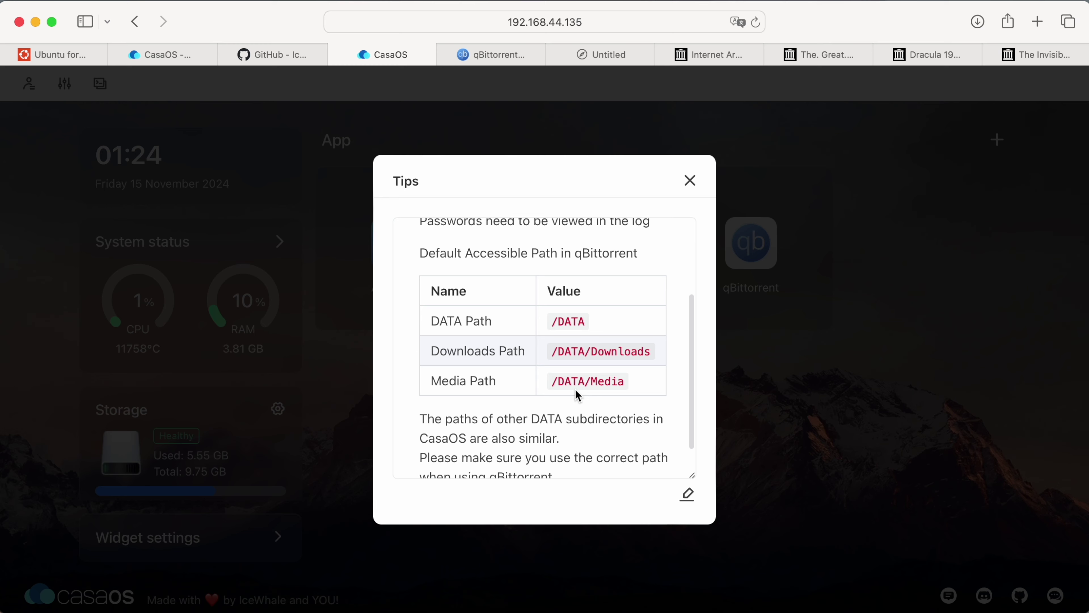
scroll(577, 394, "up", 3)
left_click_drag(528, 307, 595, 307)
left_click(690, 181)
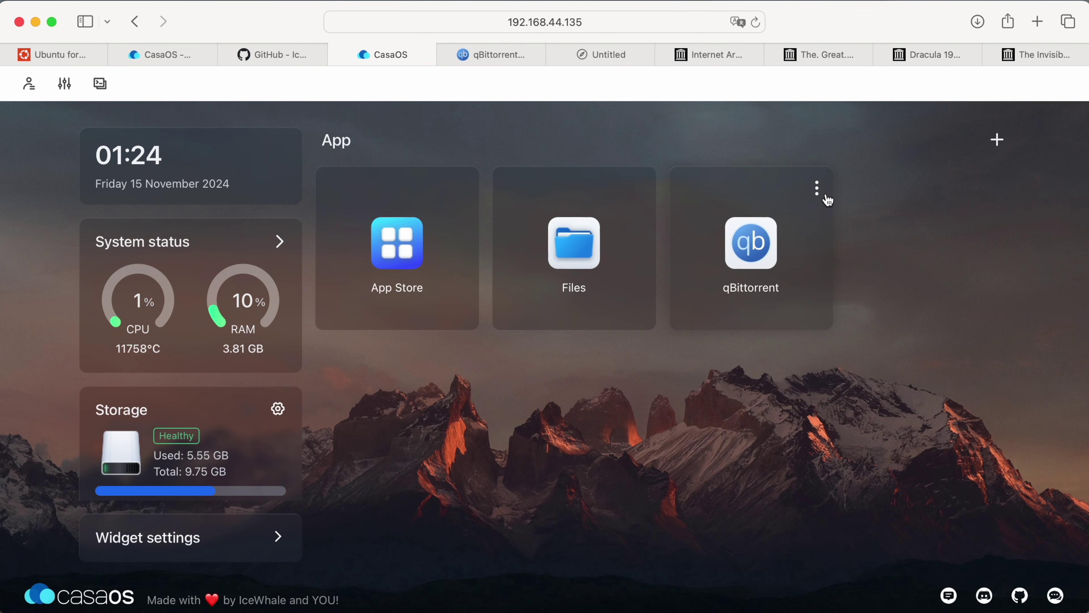
Copy the temporary admin password from qBittorrent's container logs into the WebUI login form.
left_click(817, 188)
left_click(844, 278)
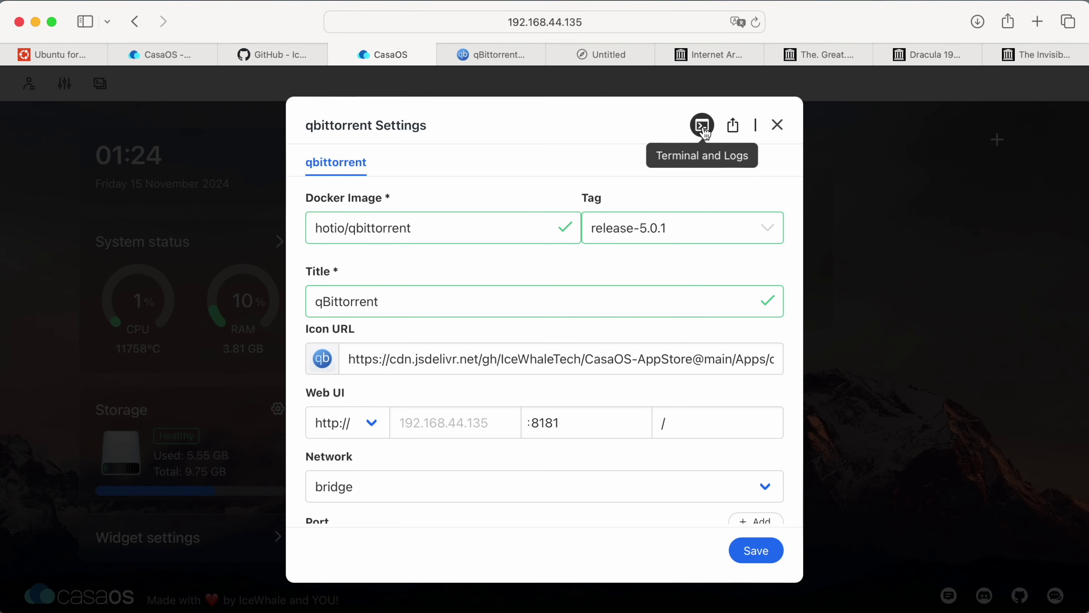
left_click(702, 125)
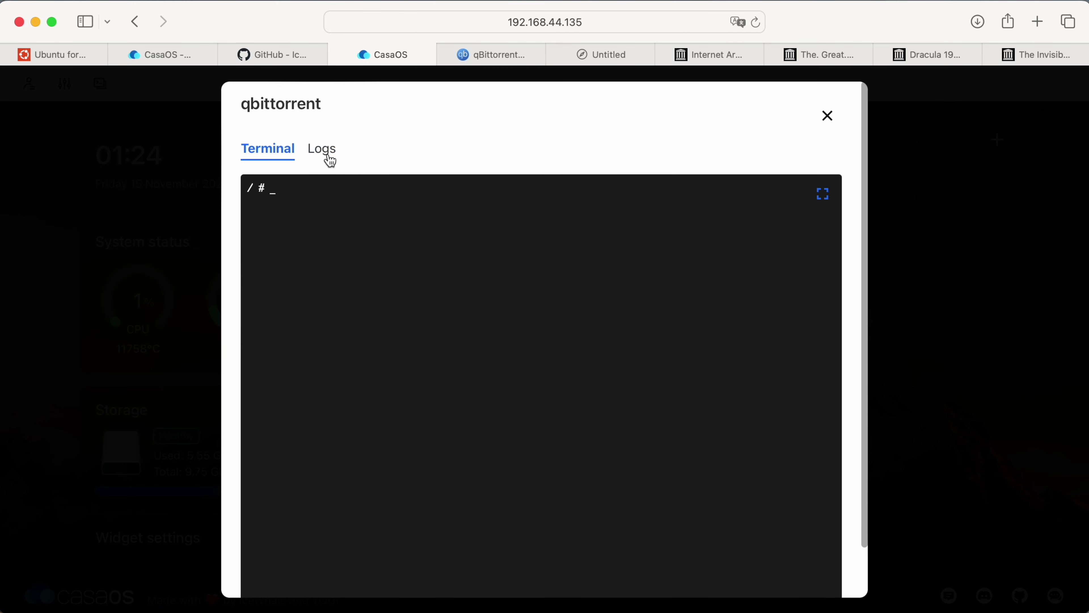
left_click(327, 156)
scroll(431, 350, "down", 3)
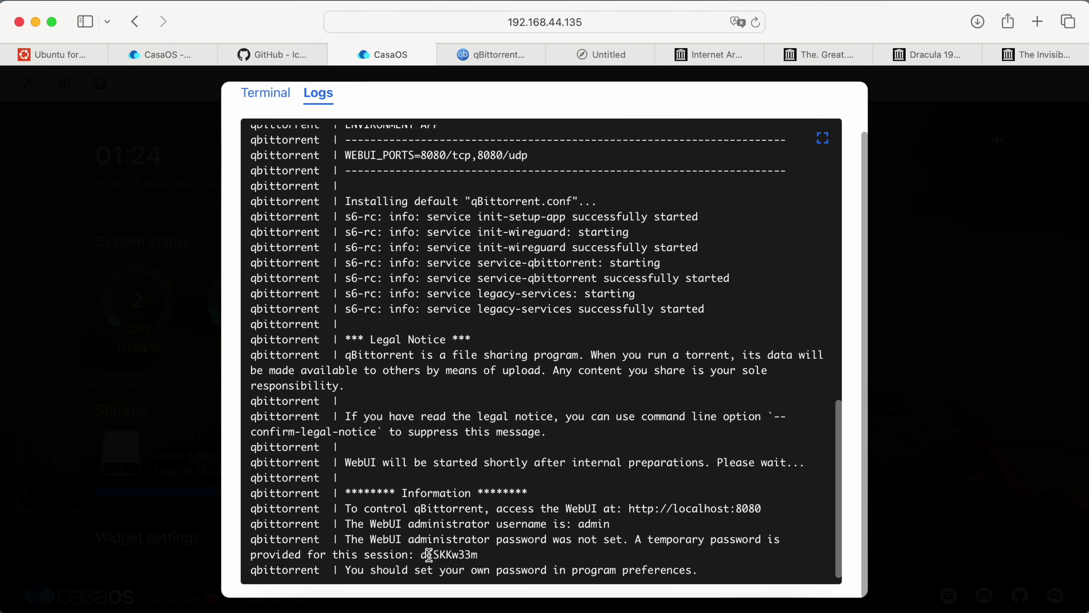
double_click(429, 555)
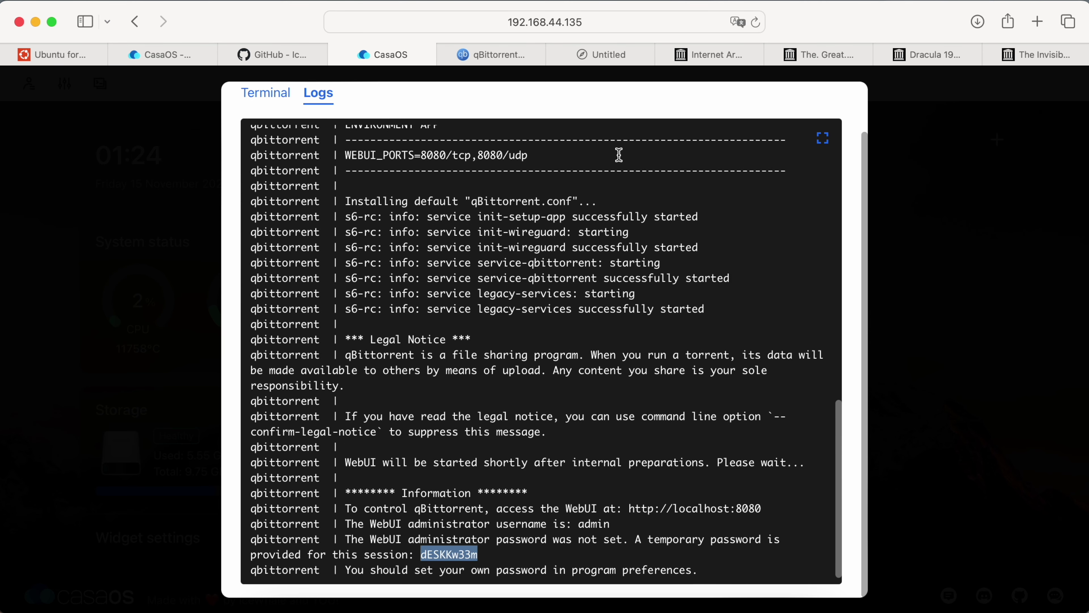
left_click(495, 60)
left_click(590, 229)
key("super+v")
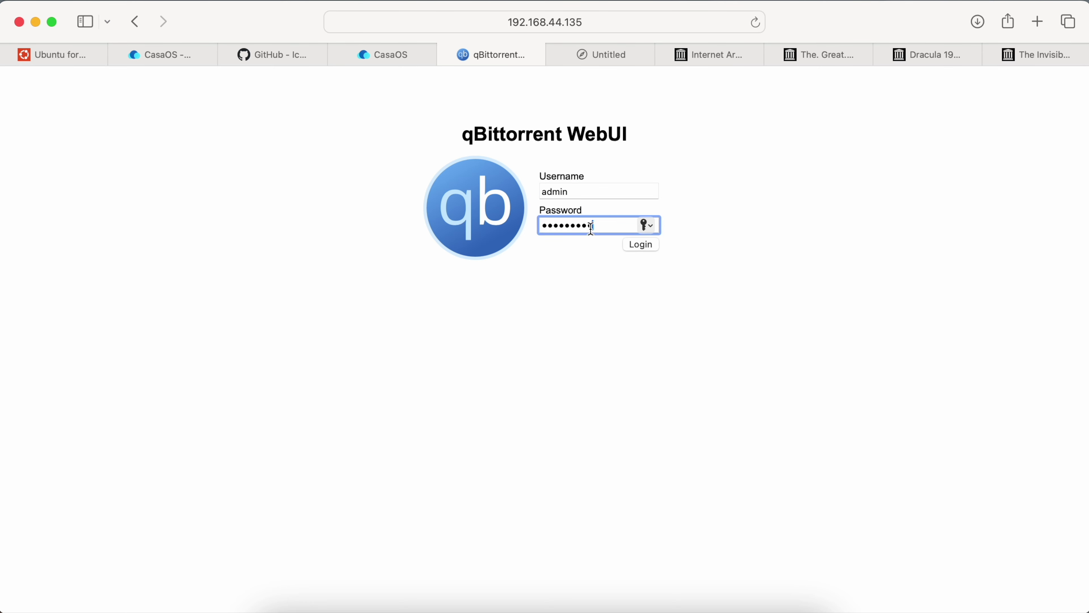
Log in to qBittorrent, decline saving the password, and open the Web UI options.
left_click(652, 249)
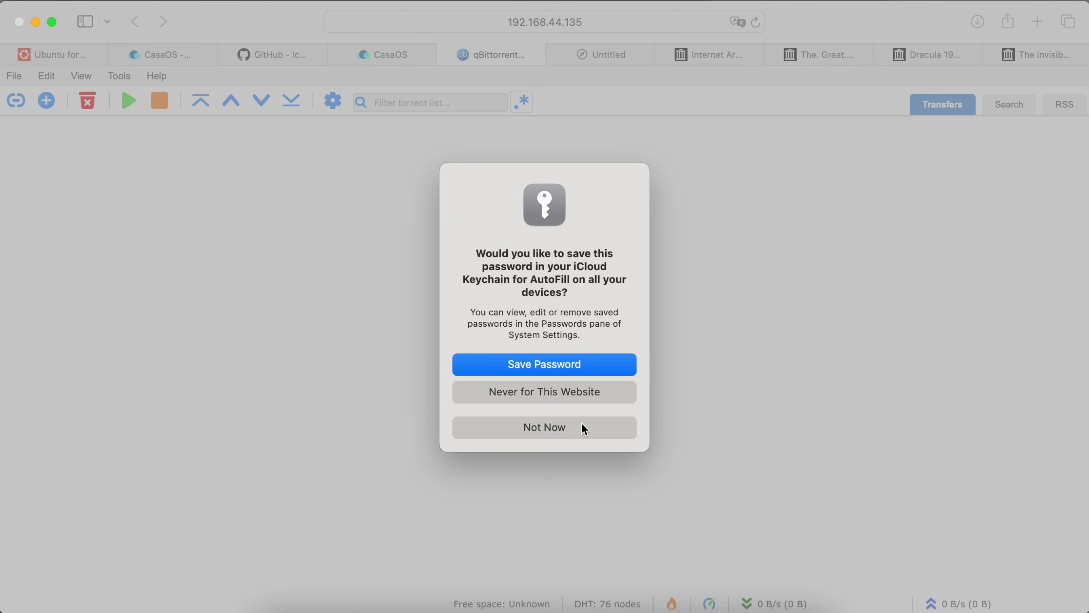
left_click(583, 430)
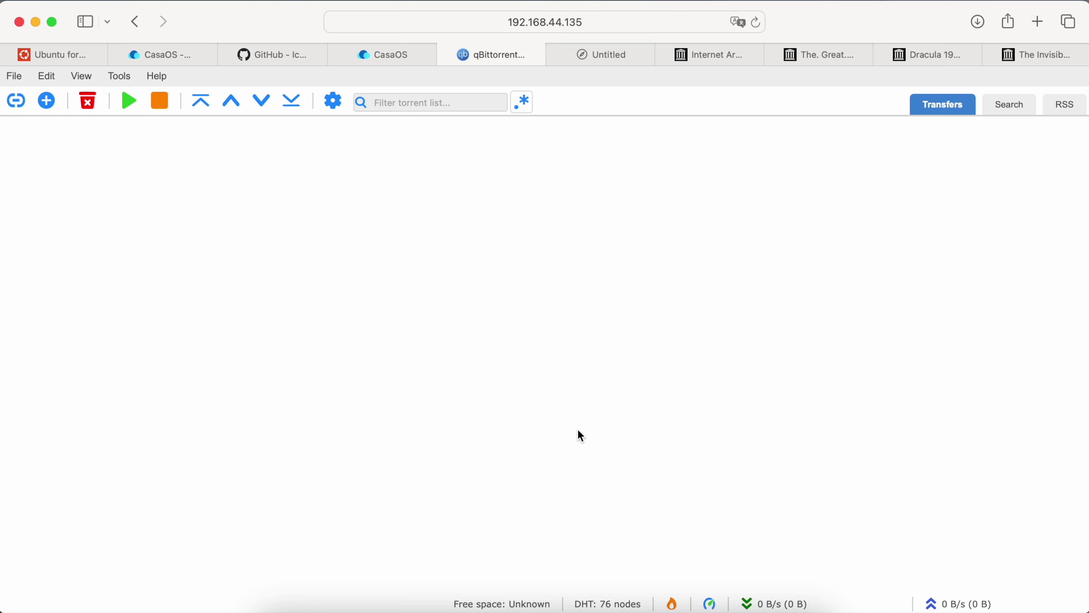
left_click(119, 76)
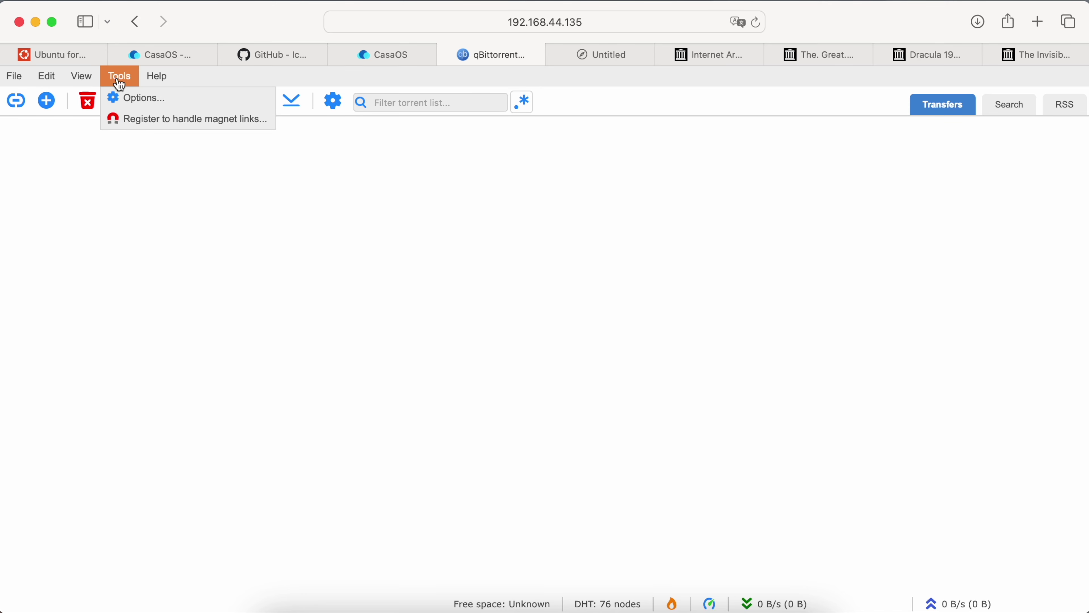
left_click(129, 100)
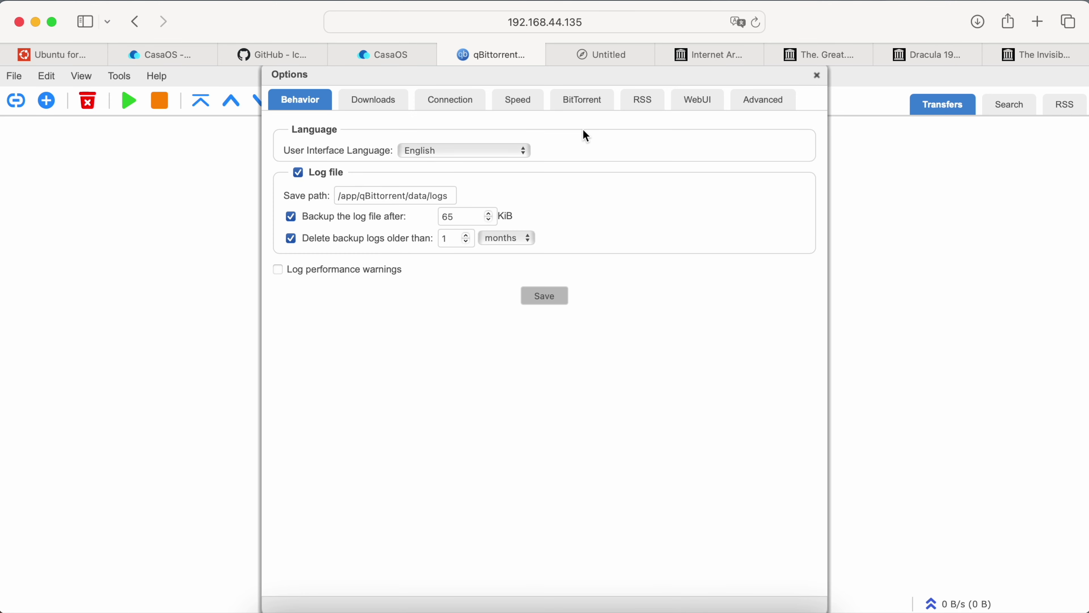
left_click(697, 100)
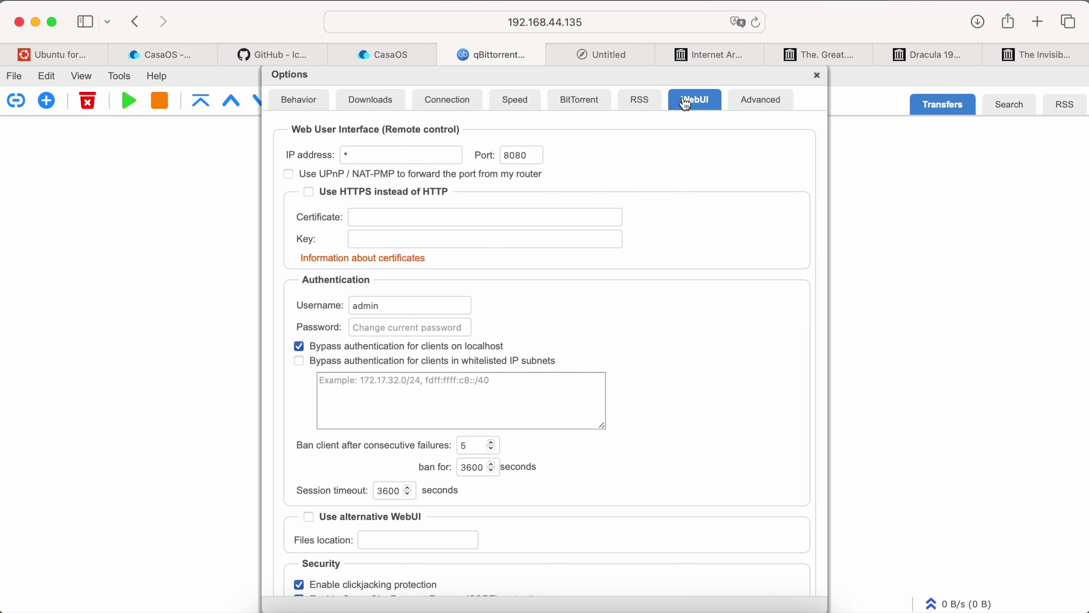
Replace the admin username with a custom one and enter your own new password.
double_click(441, 305)
type("eugeneb")
key("Tab")
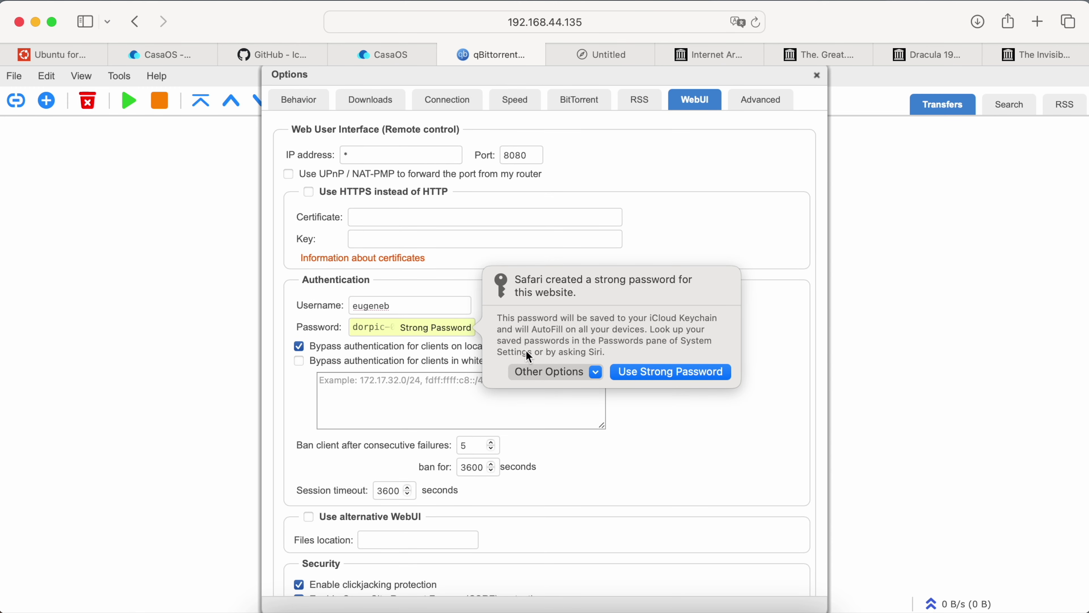
left_click(550, 372)
left_click(560, 394)
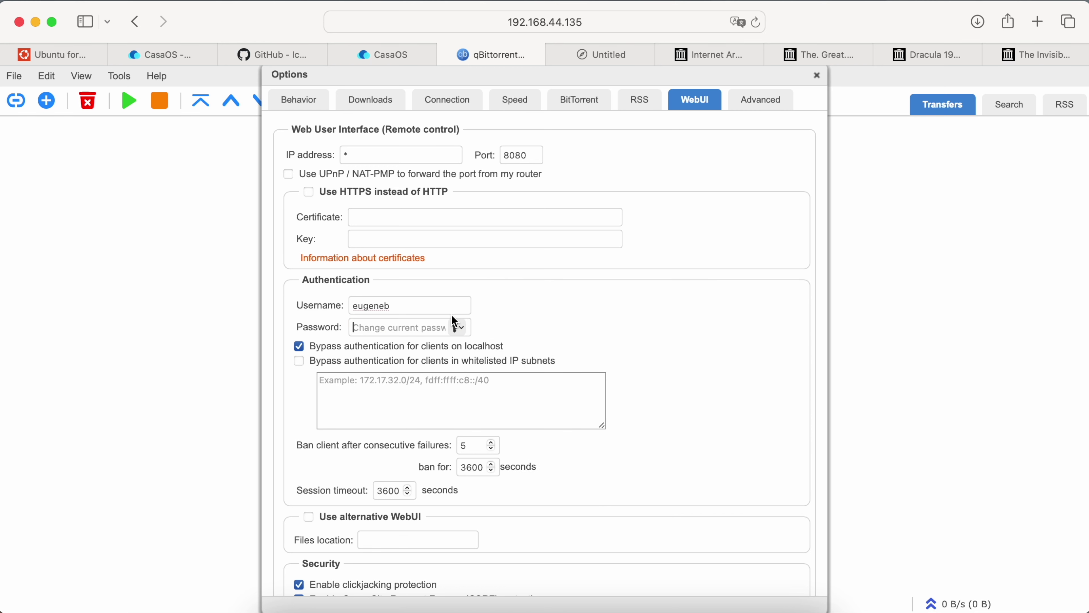
type("••")
Disable CSRF protection, save the Web UI options, and decline the keychain password prompt.
scroll(433, 345, "down", 5)
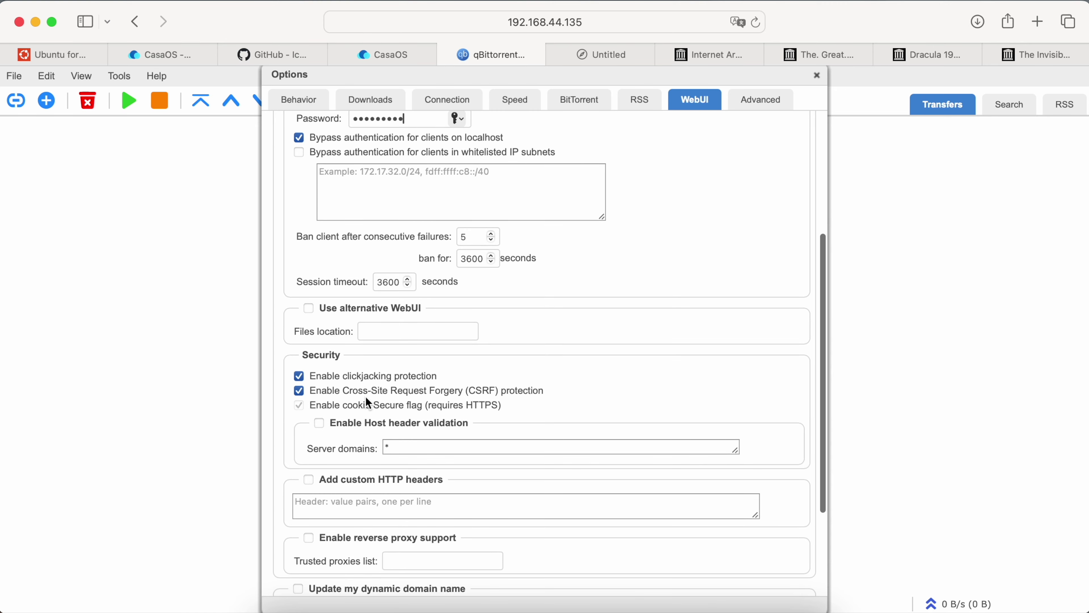
left_click(360, 390)
scroll(538, 396, "down", 3)
scroll(540, 399, "down", 1)
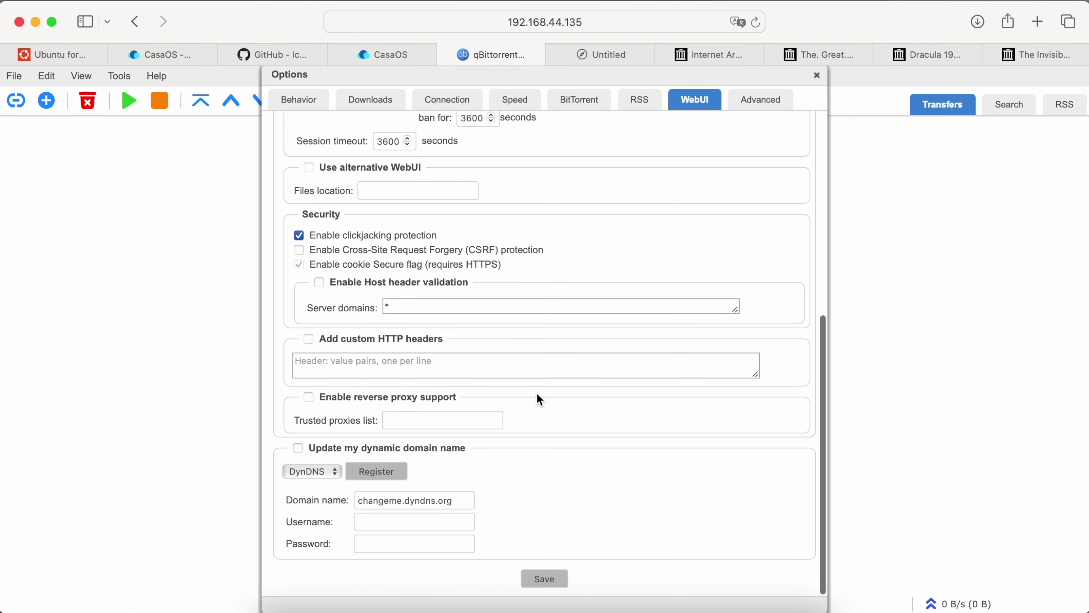
left_click(545, 579)
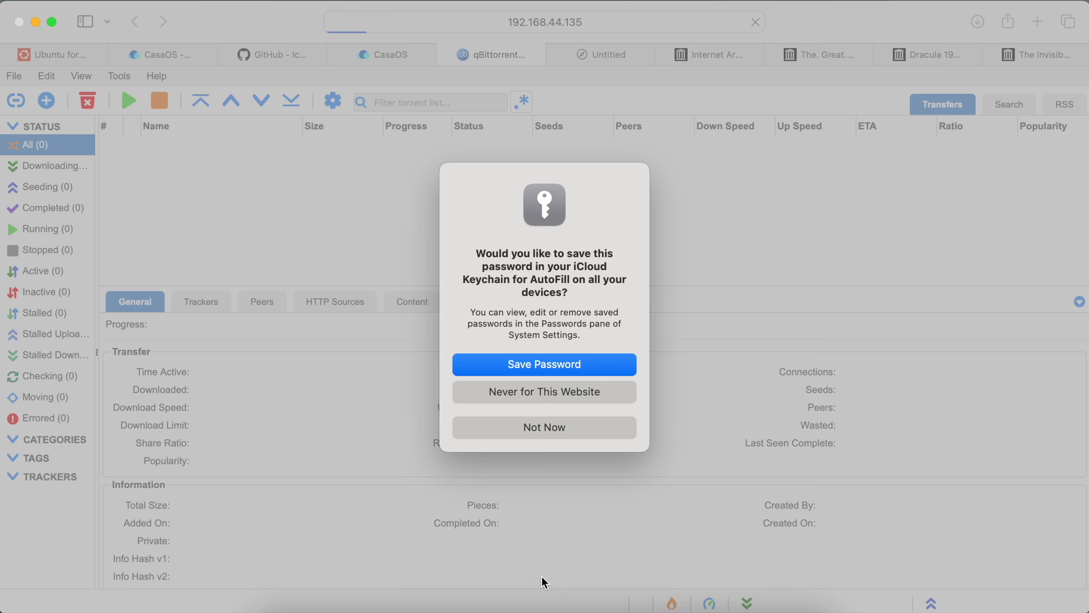
left_click(543, 432)
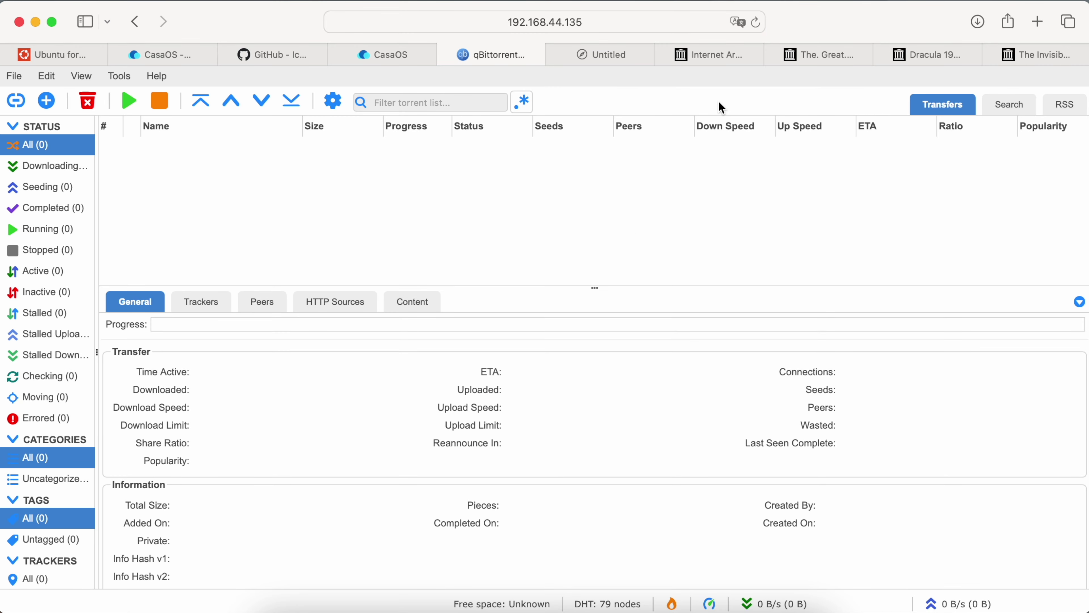
In CasaOS Files, navigate from Root through home to the user's personal folder.
left_click(401, 64)
left_click(514, 51)
left_click(431, 53)
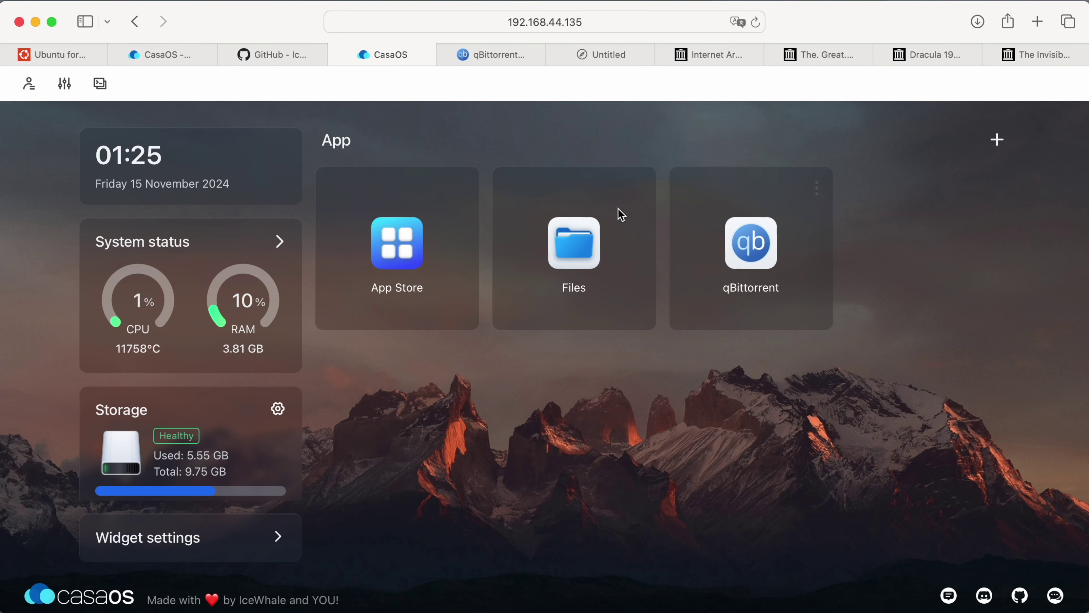
left_click(590, 230)
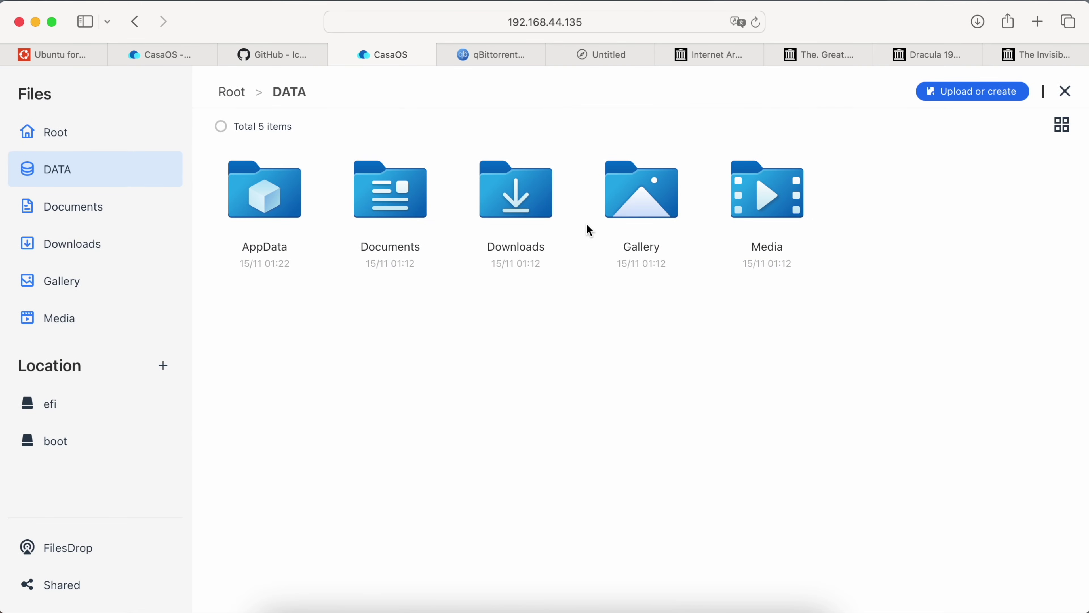
left_click(155, 143)
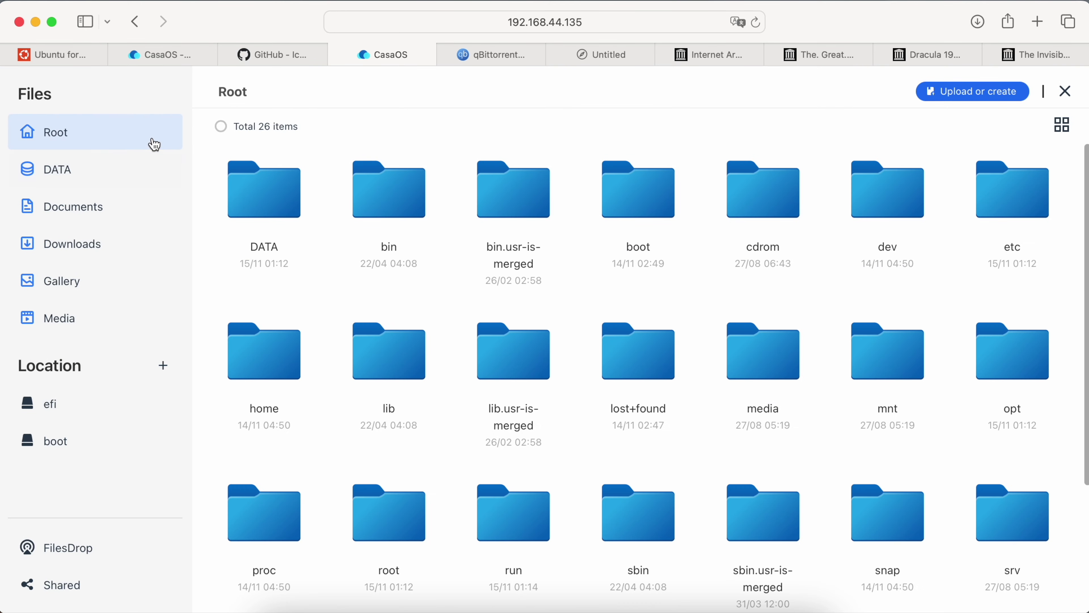
left_click(273, 345)
left_click(273, 202)
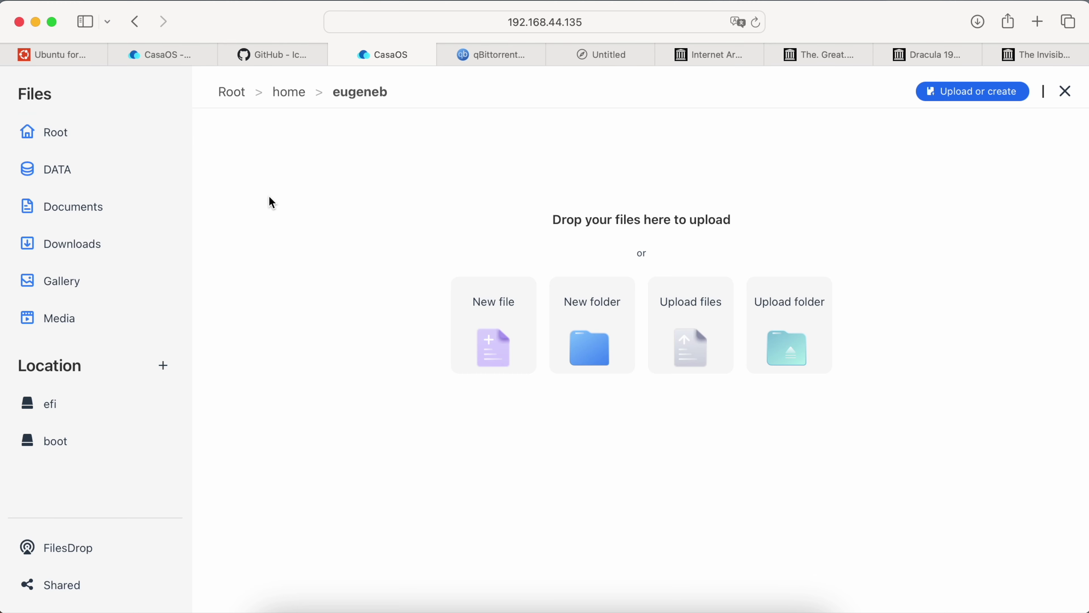
Create a new shared folder named medialibrary there.
right_click(330, 230)
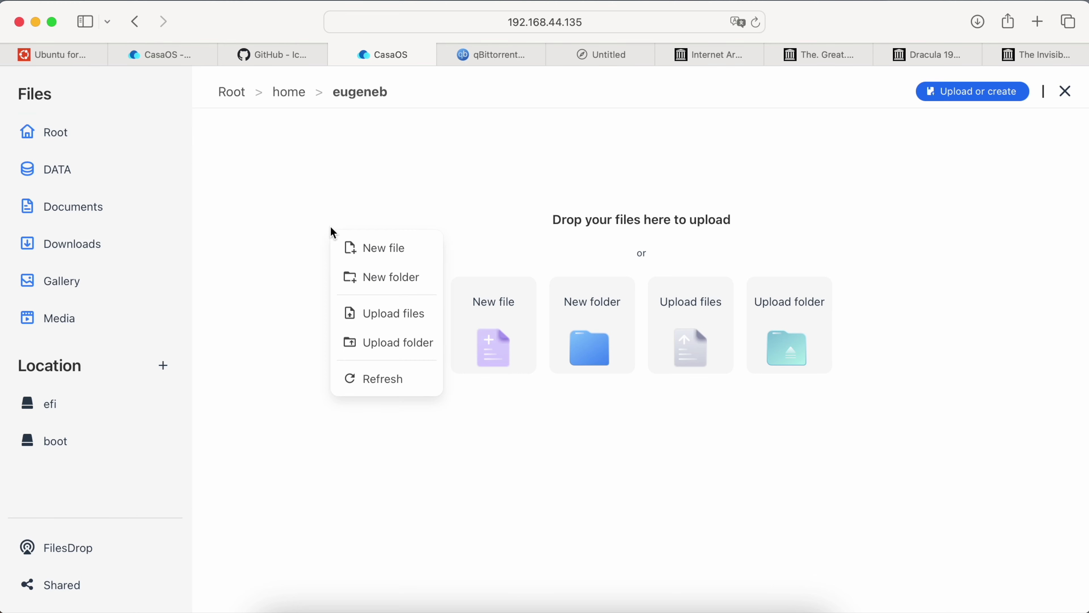
left_click(402, 278)
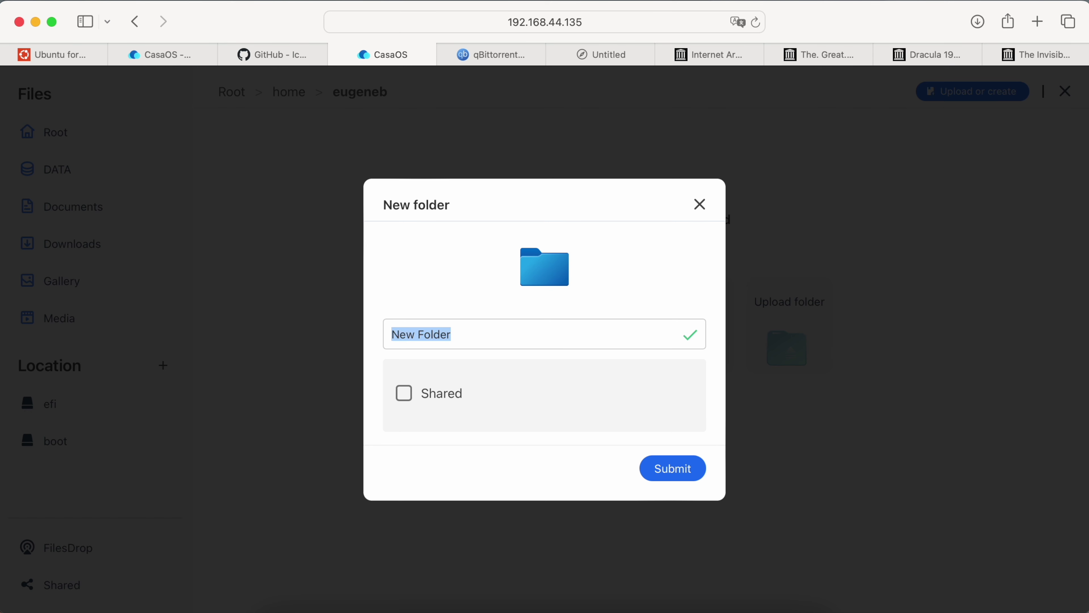
type("medialibrary")
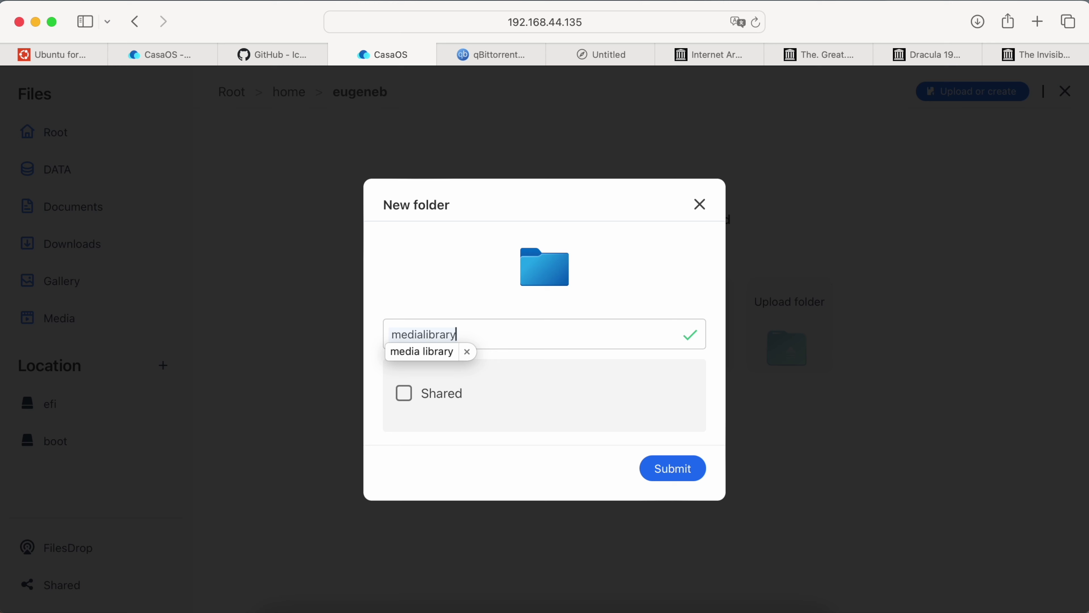
left_click(419, 401)
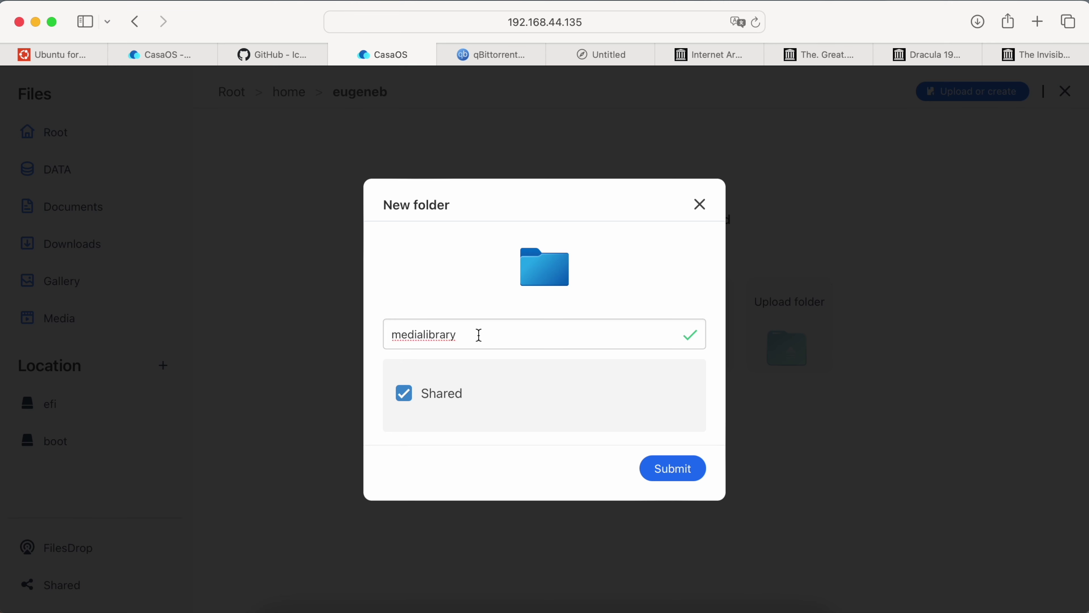
left_click(477, 336)
left_click(679, 468)
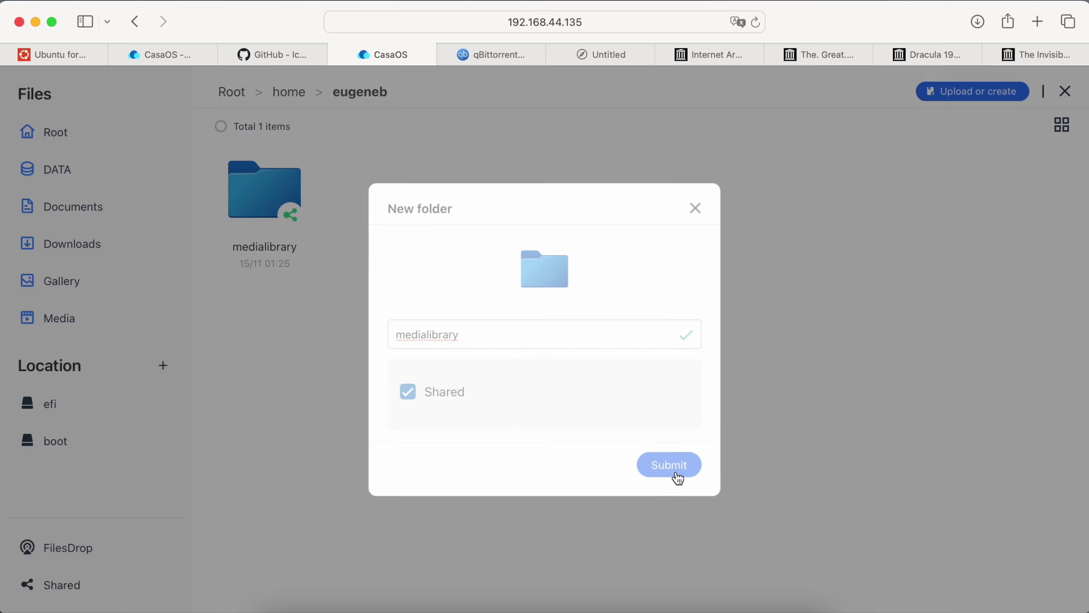
Inside medialibrary, create the Movies and Shows subfolders.
left_click(273, 193)
right_click(270, 188)
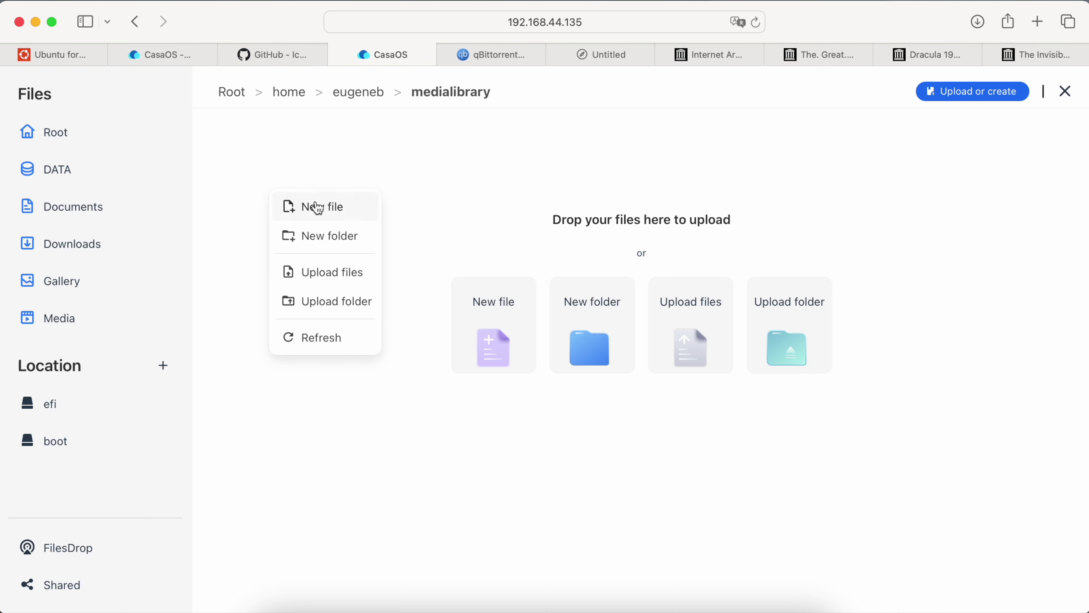
left_click(351, 237)
type("Movies")
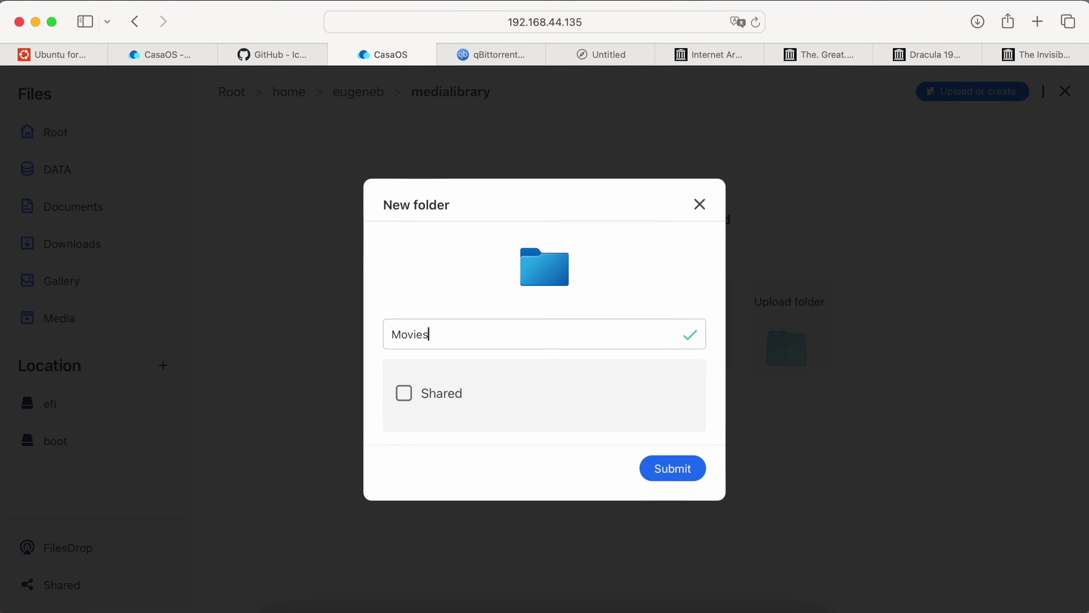
key("Return")
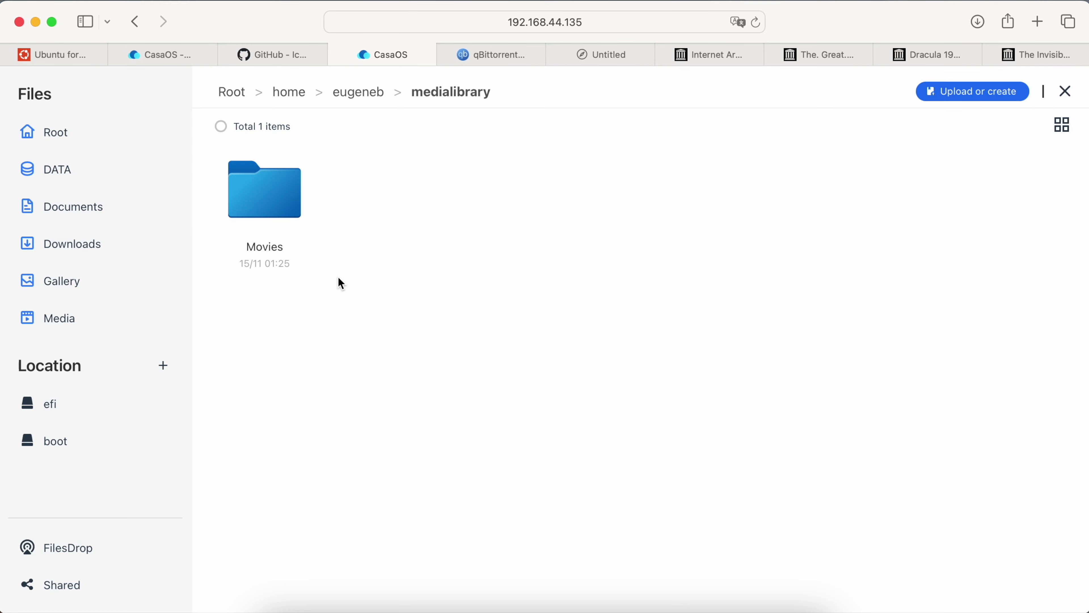
right_click(340, 283)
left_click(397, 327)
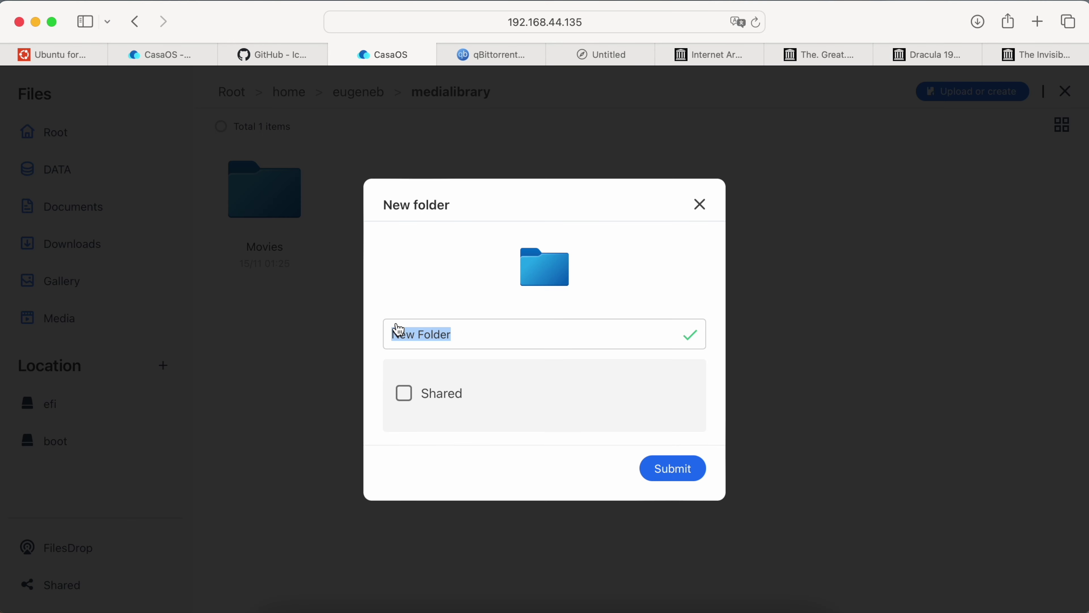
type("Shows")
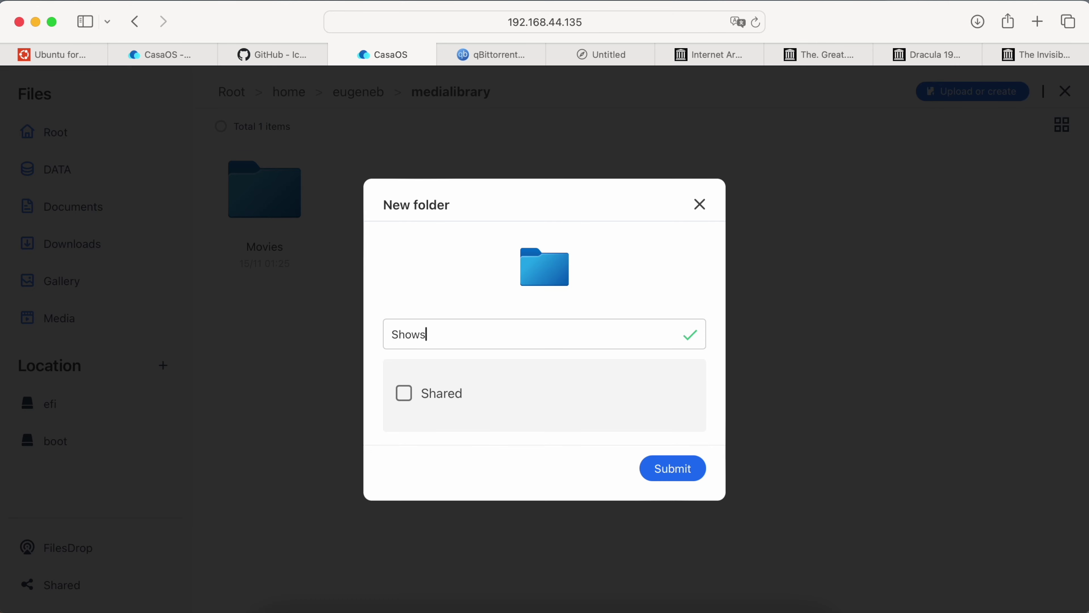
key("Return")
Add a Music subfolder, then show the Shared folders list with medialibrary.
right_click(389, 405)
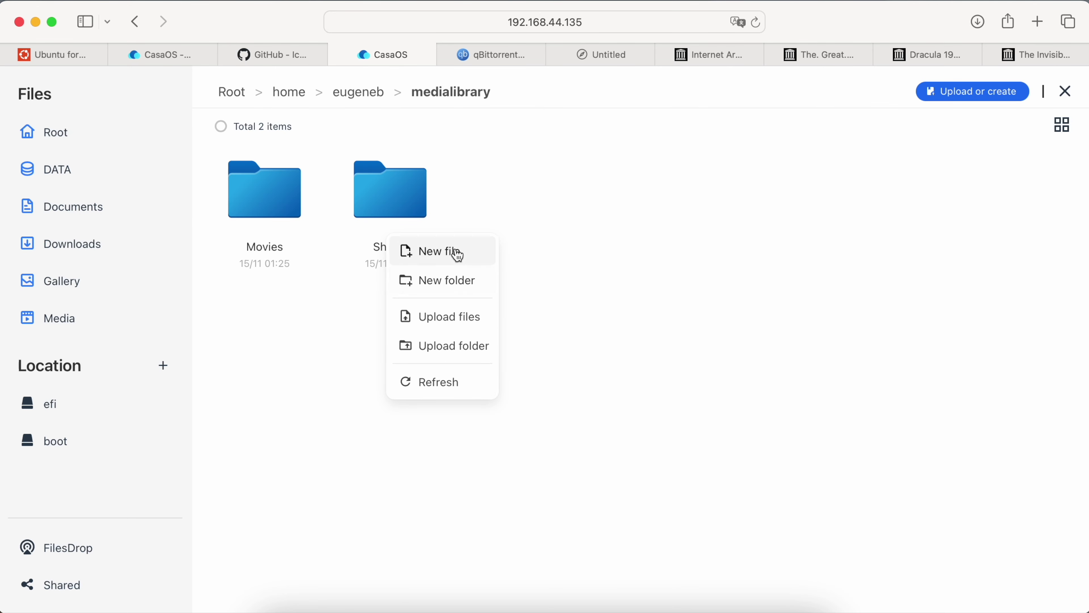
left_click(453, 283)
type("Music")
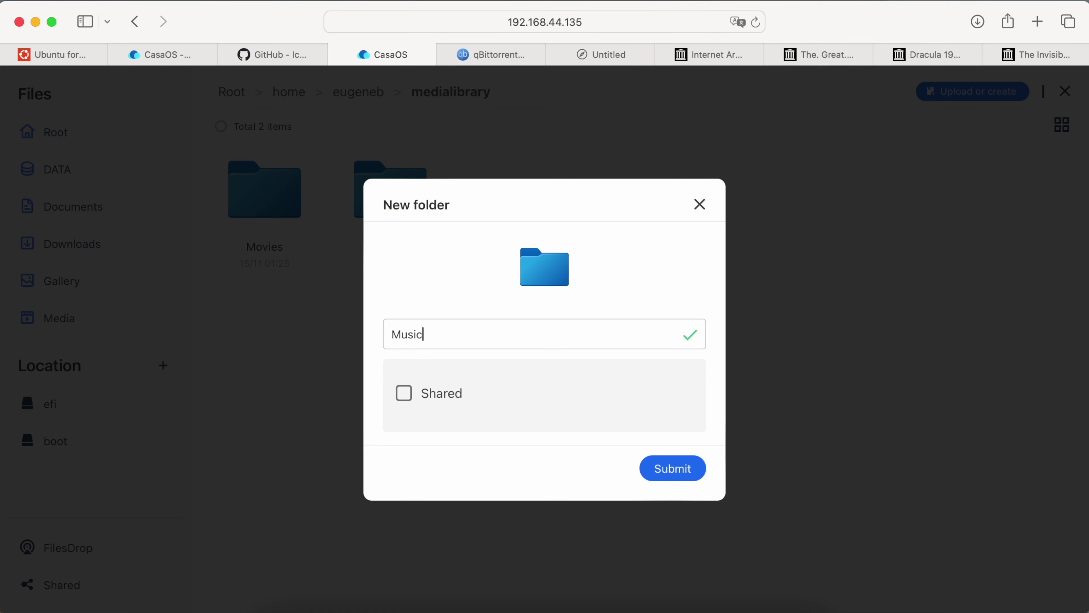
key("Return")
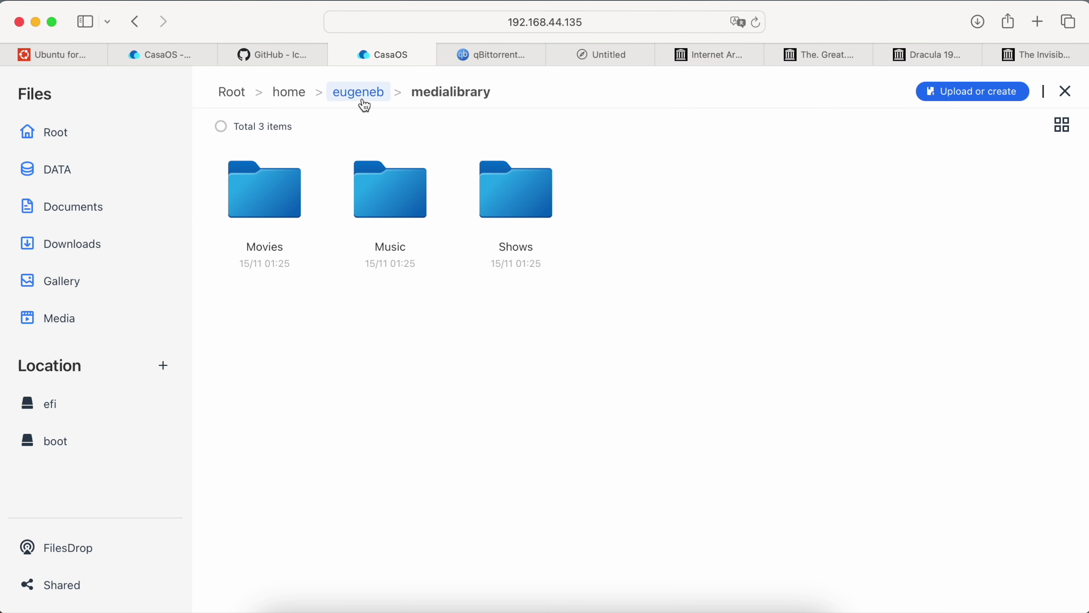
left_click(364, 103)
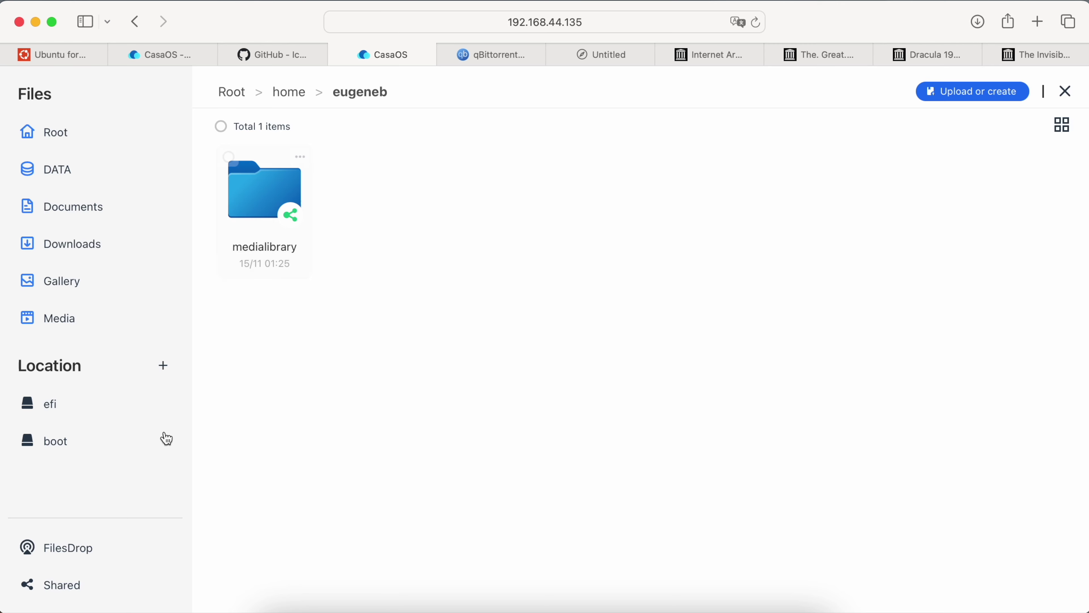
left_click(102, 587)
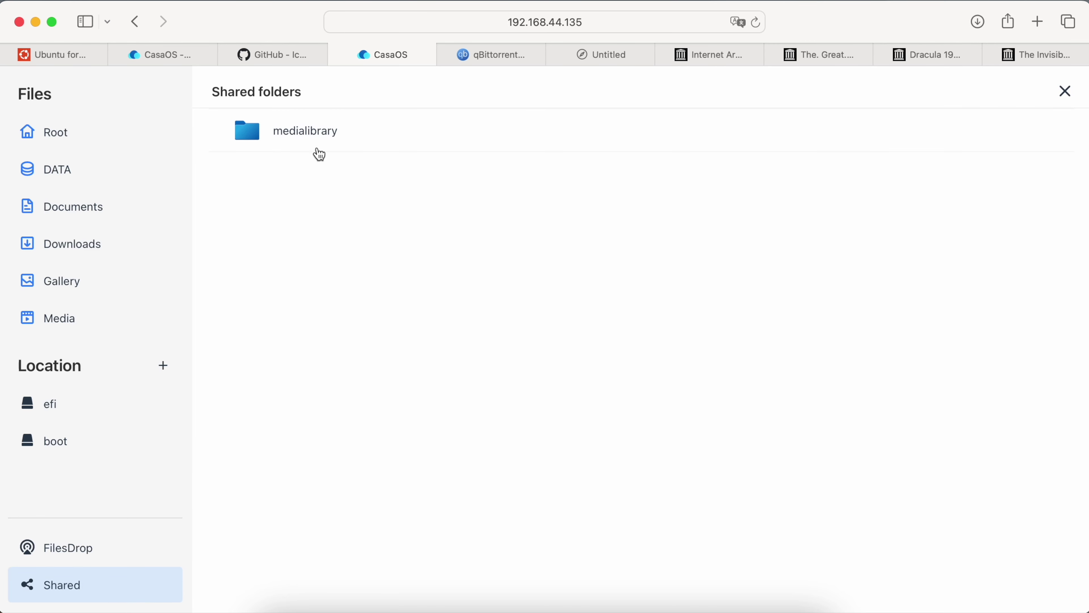
In Finder's Network view, expand the virtualm server to reveal its medialibrary share.
left_click(285, 607)
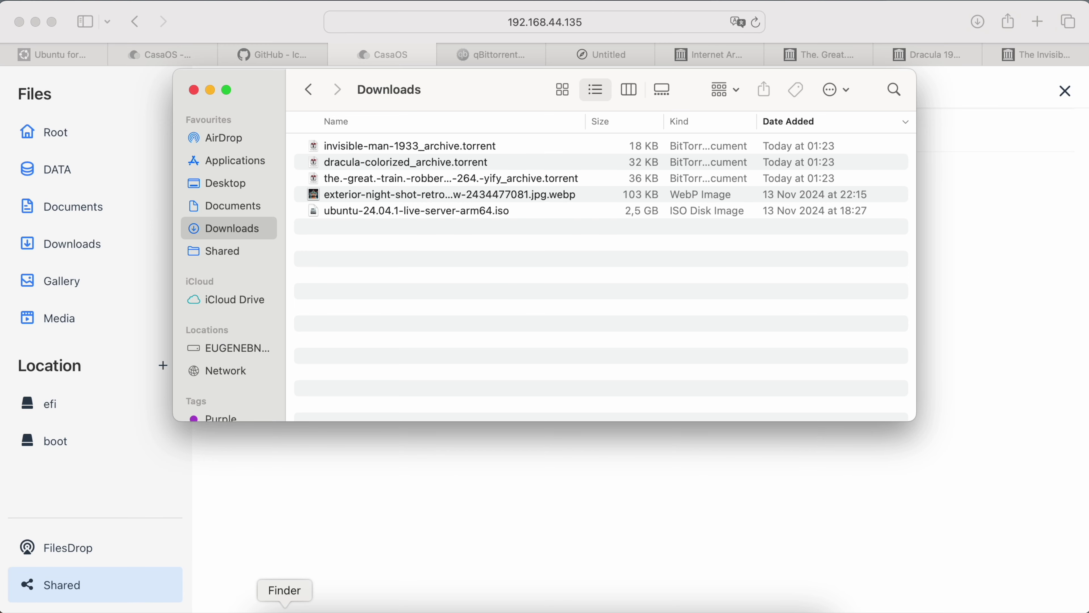
scroll(240, 347, "down", 3)
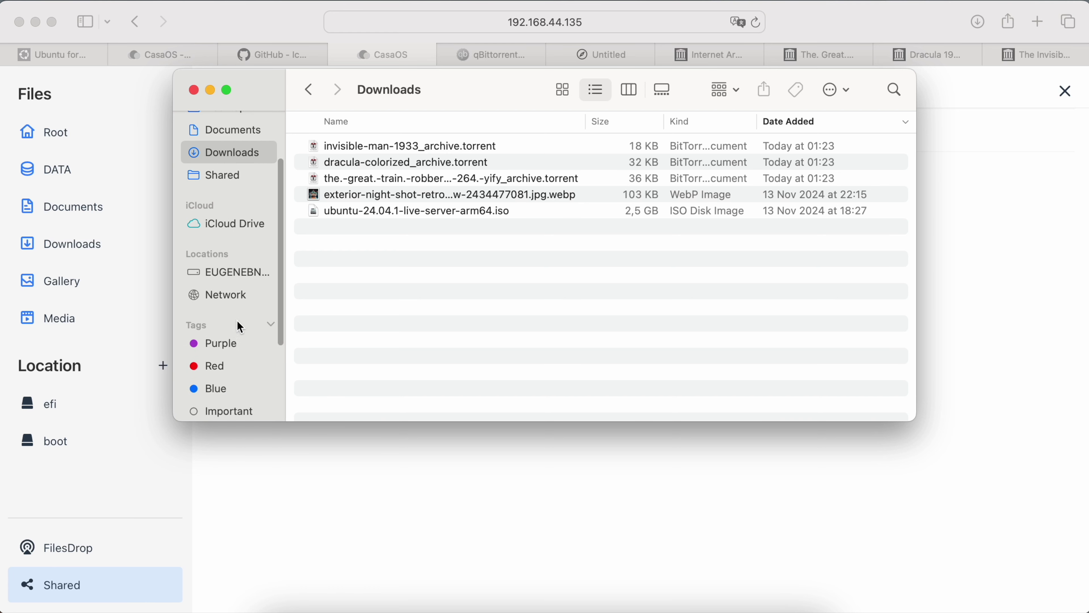
left_click(232, 273)
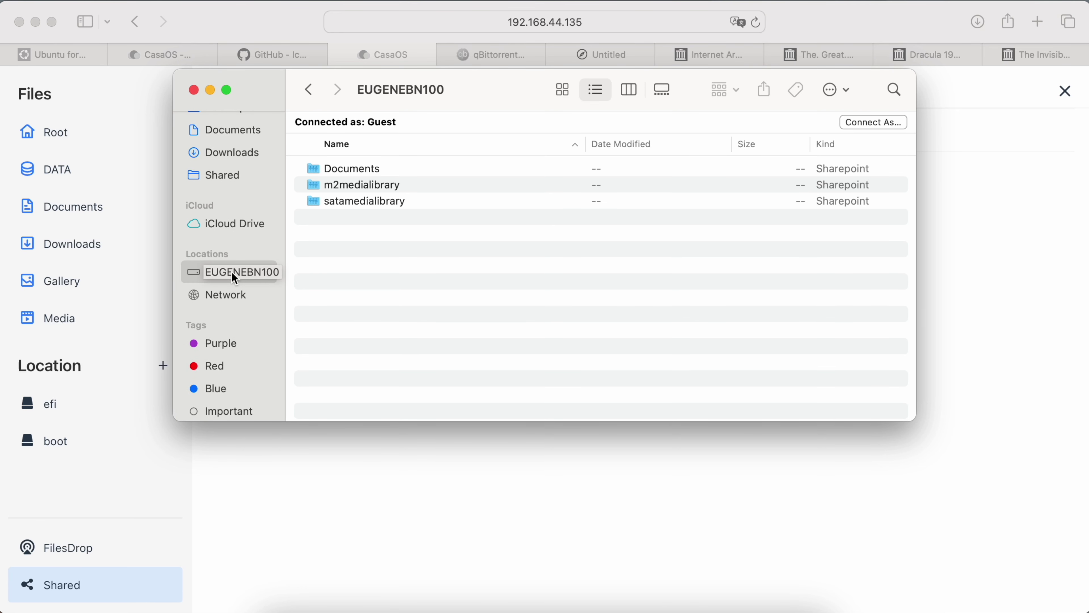
left_click(247, 297)
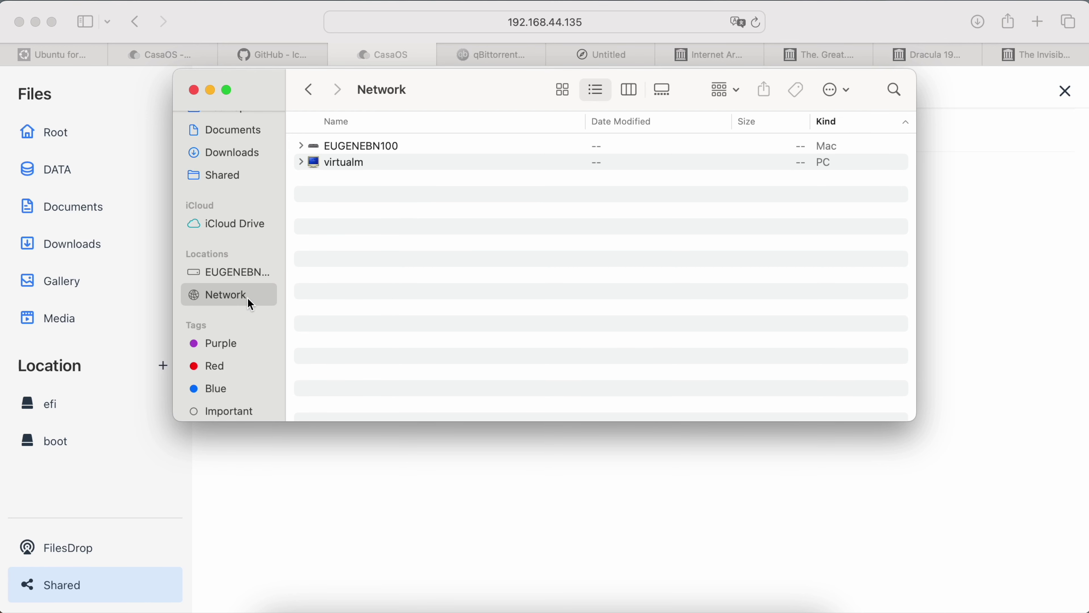
left_click(301, 163)
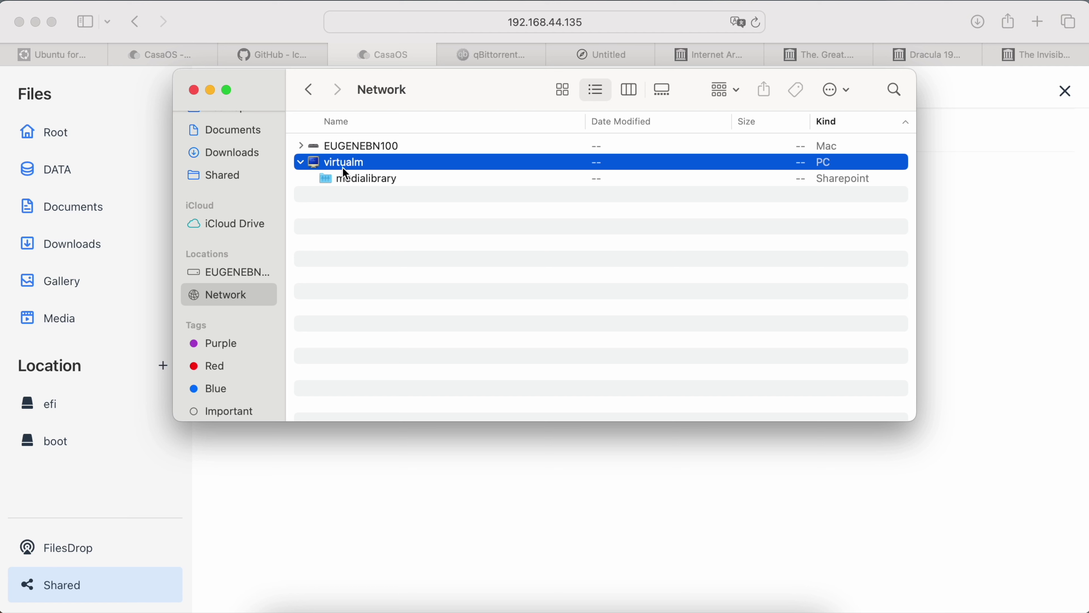
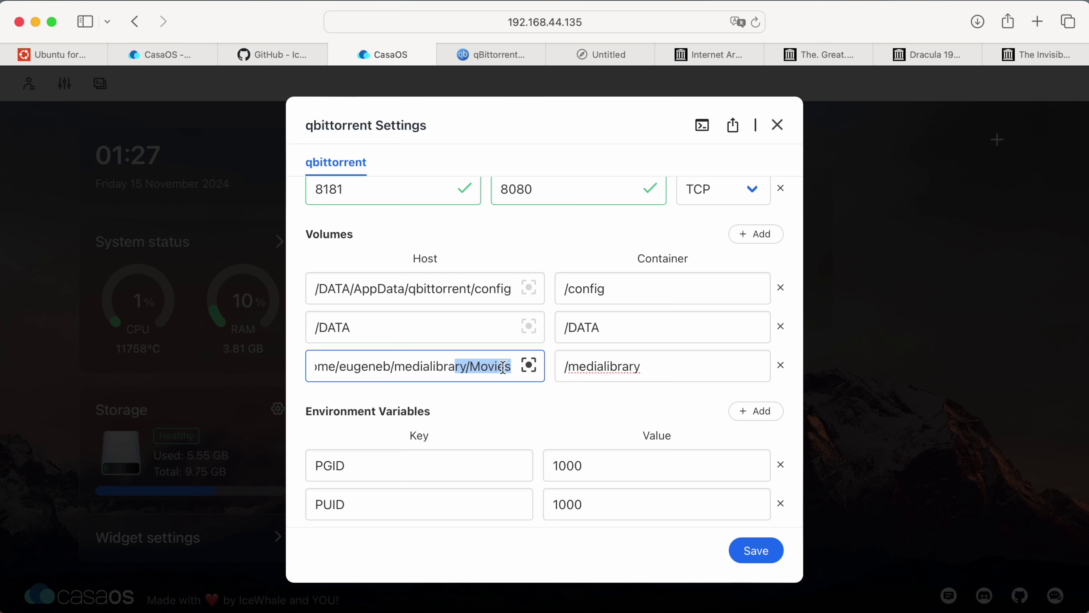
Select the Movies portion of the medialibrary host path in qBittorrent's volume settings.
left_click_drag(512, 367, 467, 367)
Change the Movies volume's container path to /Movies.
key("super+c")
left_click(642, 368)
key("super+a")
key("super+v")
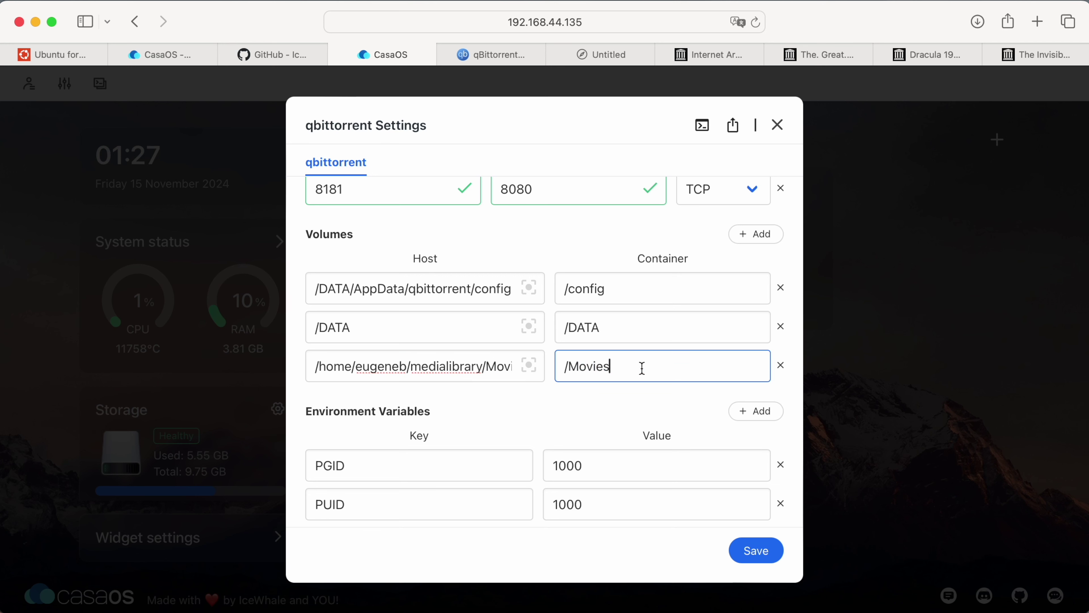
key("super+a")
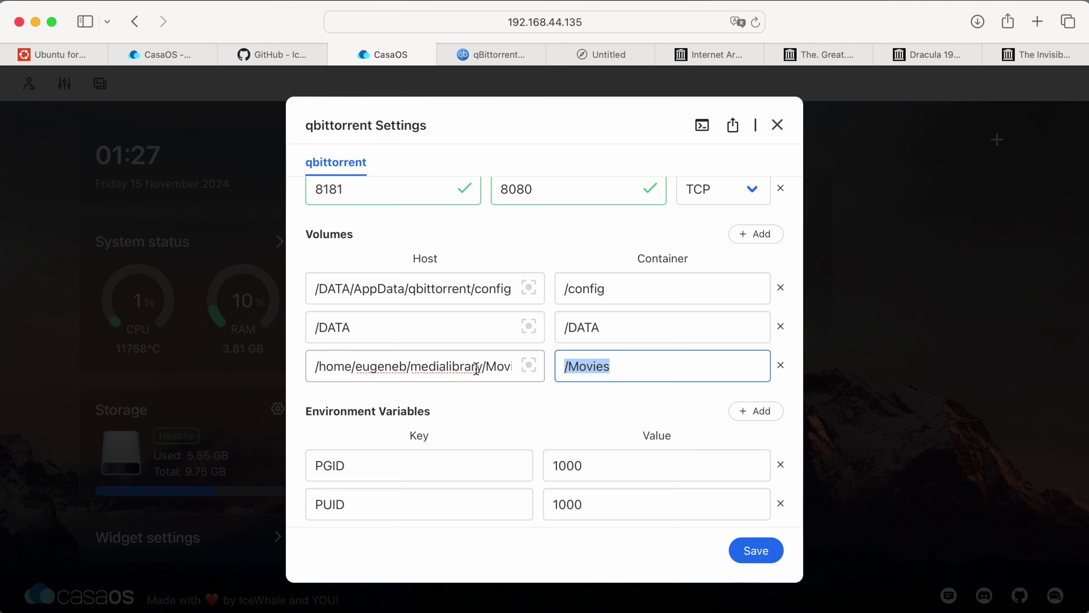
left_click(474, 369)
key("super+a")
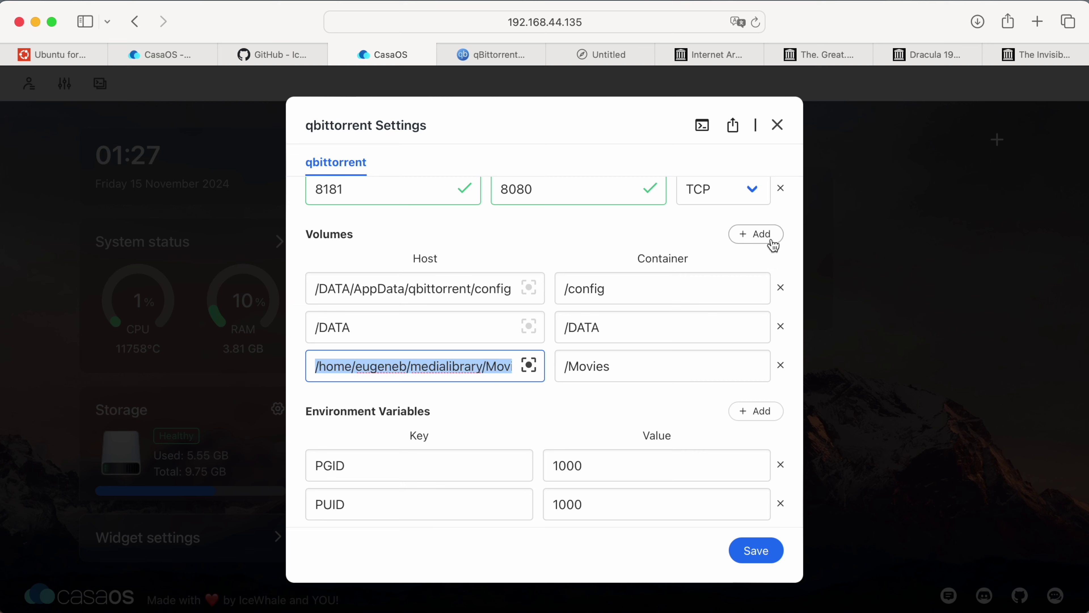
Add a new volume whose host folder is medialibrary/Shows.
left_click(772, 240)
left_click(450, 411)
key("super+a")
key("super+v")
key("BackSpace")
key("BackSpace")
key("BackSpace")
key("BackSpace")
key("BackSpace")
key("BackSpace")
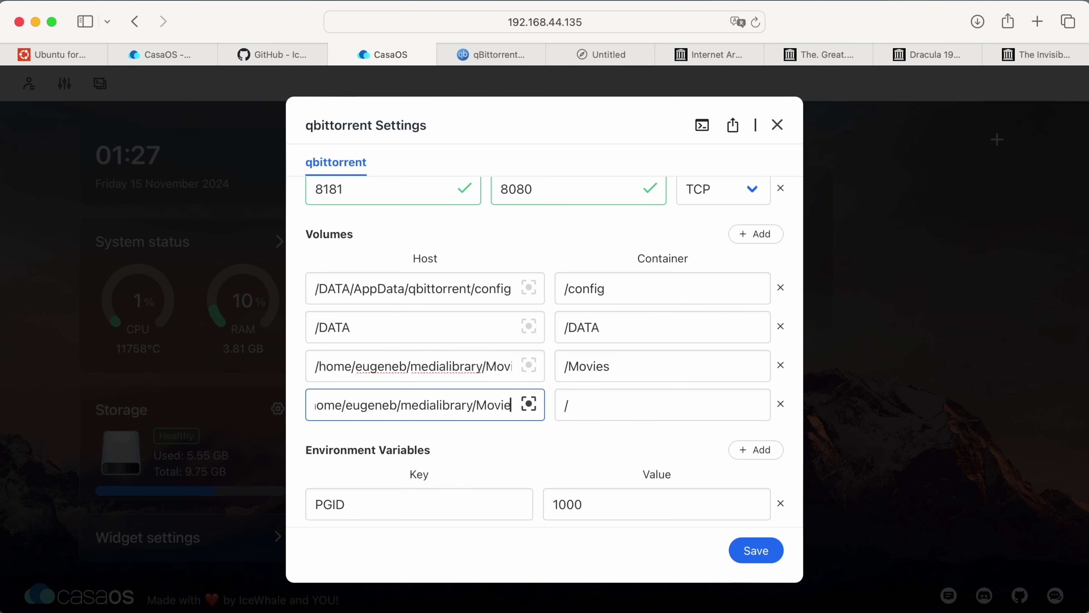
left_click(541, 413)
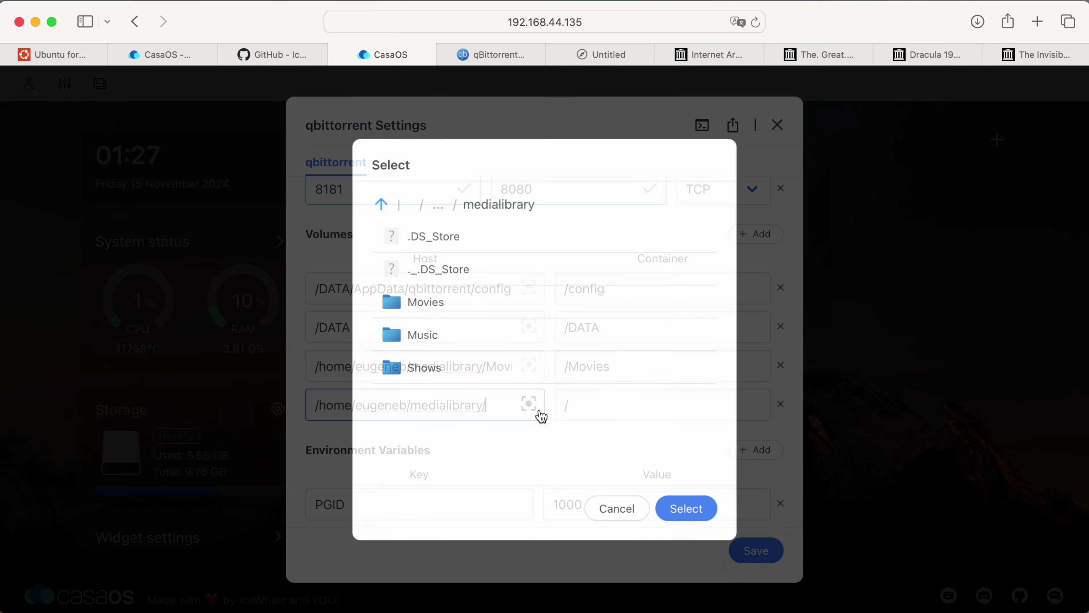
left_click(445, 381)
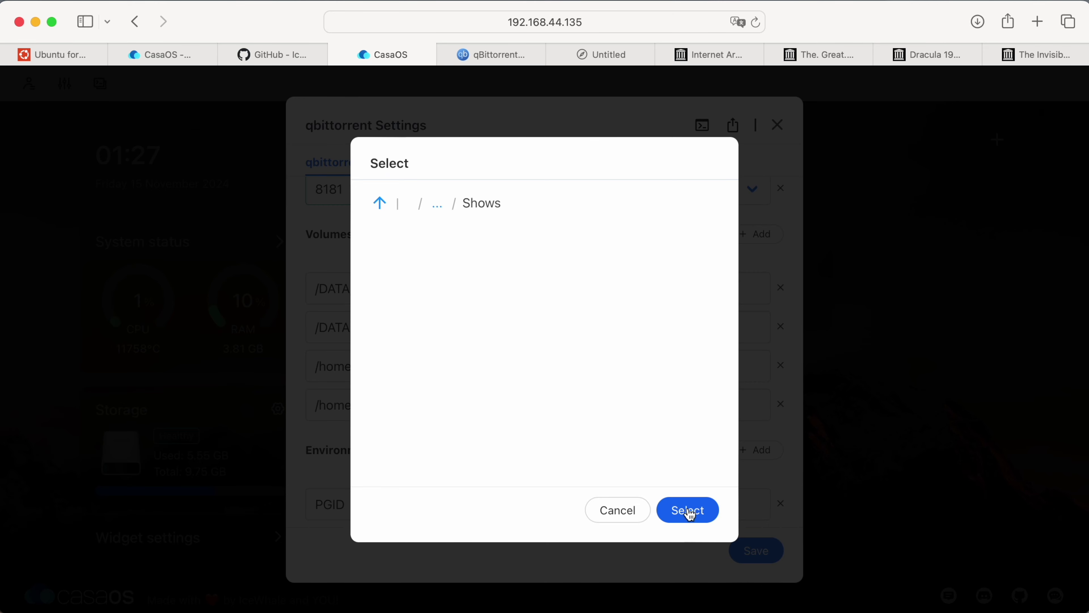
left_click(696, 509)
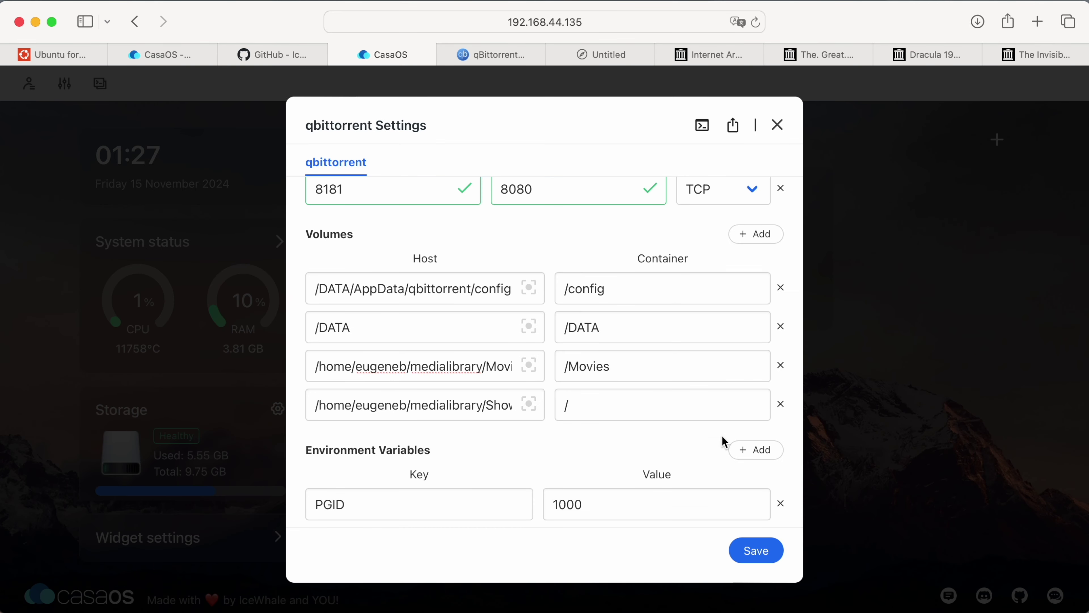
Add another volume whose host folder is medialibrary/Music.
left_click(755, 233)
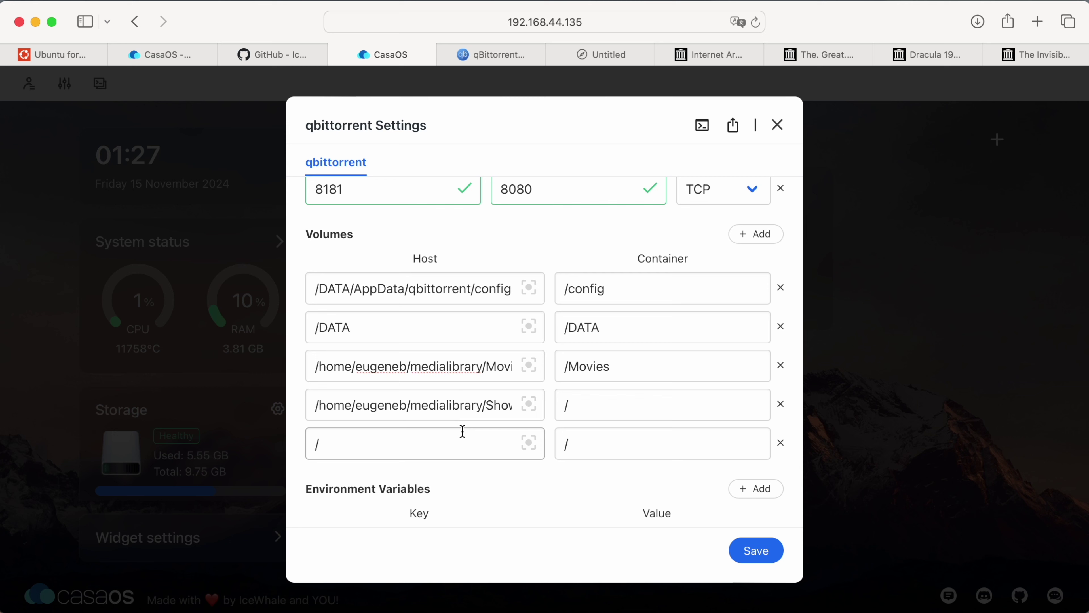
left_click(454, 406)
key("super+a")
key("super+c")
left_click(444, 442)
key("super+v")
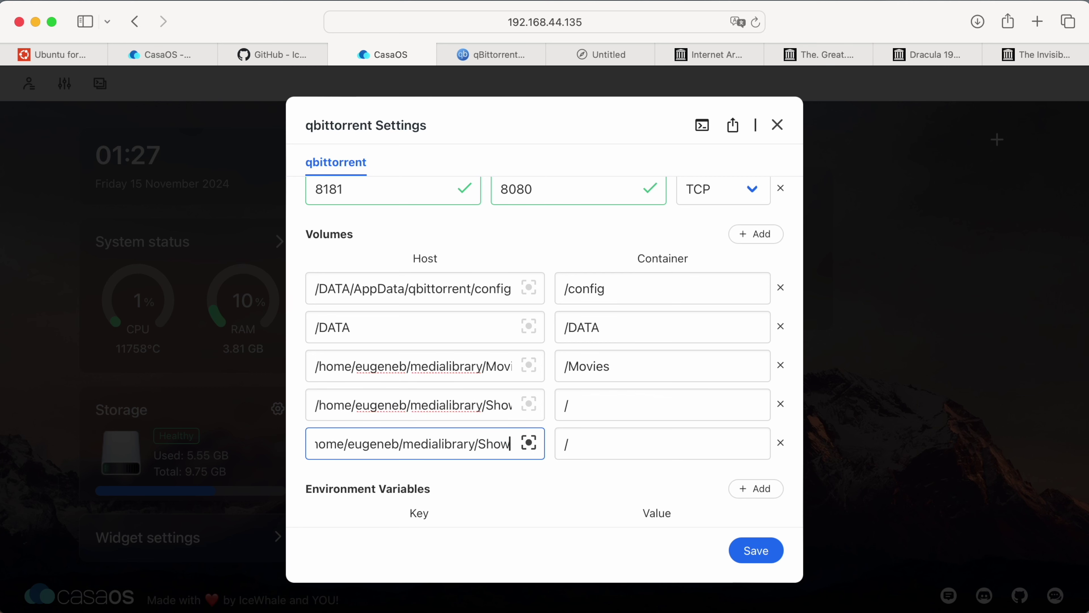
key("BackSpace")
key("BackSpace")
key("BackSpace")
key("BackSpace")
key("BackSpace")
type("Music")
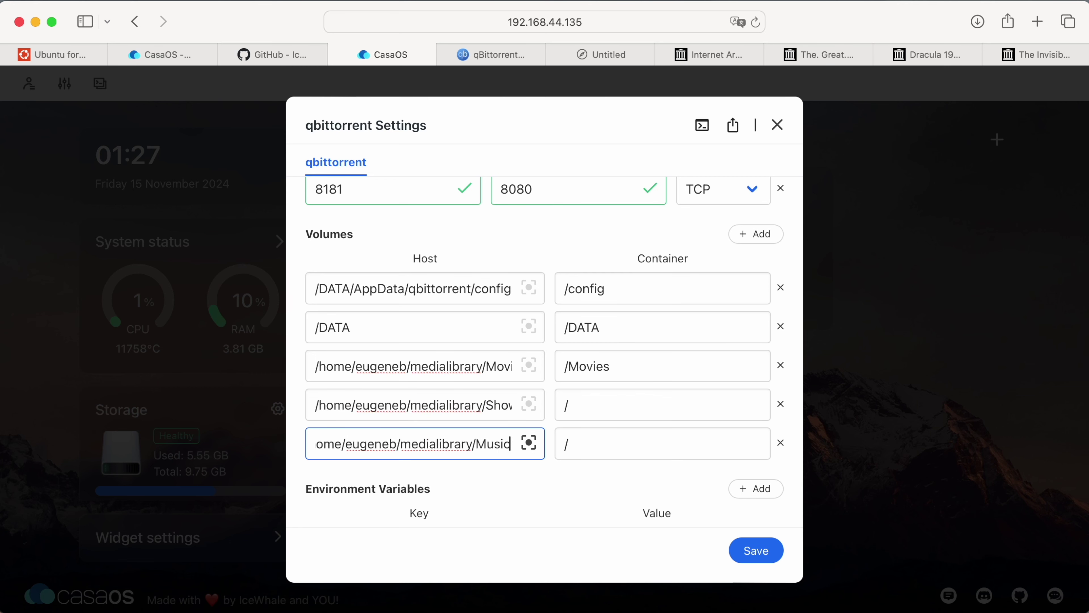
left_click(532, 446)
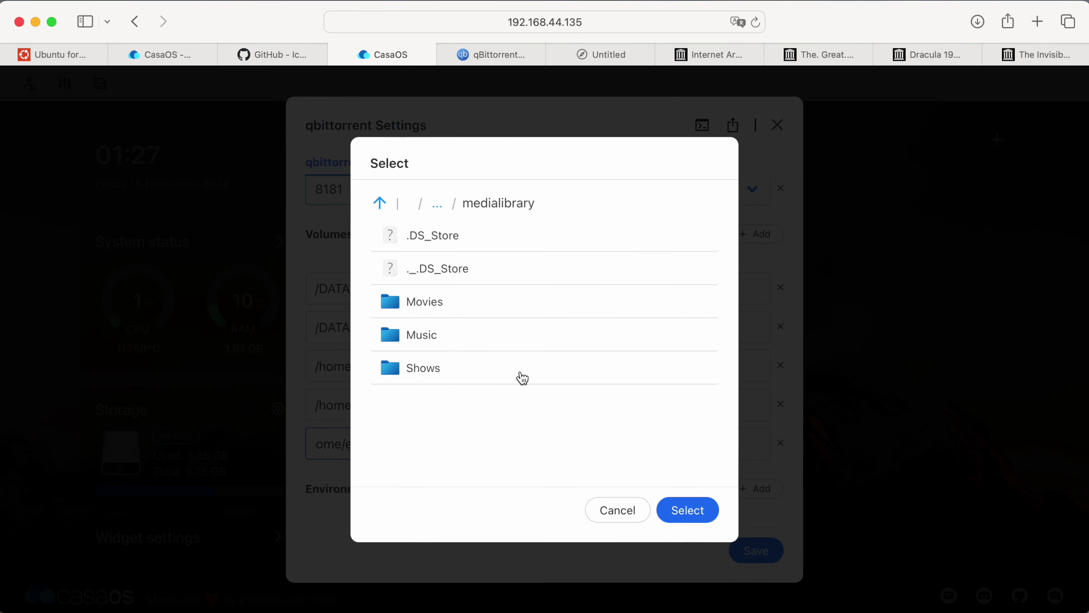
left_click(500, 345)
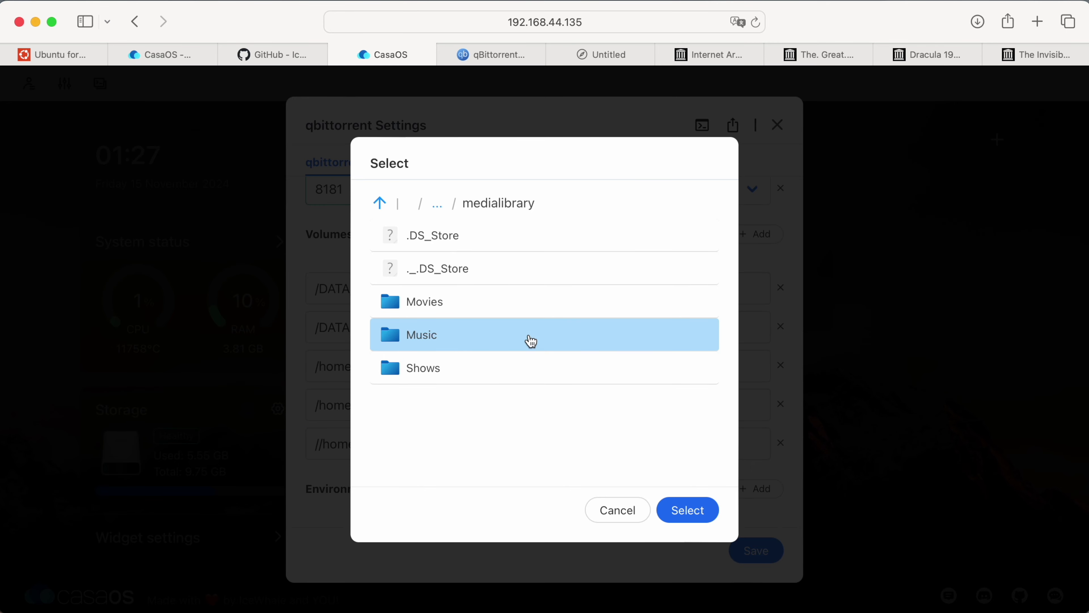
double_click(530, 341)
left_click(678, 509)
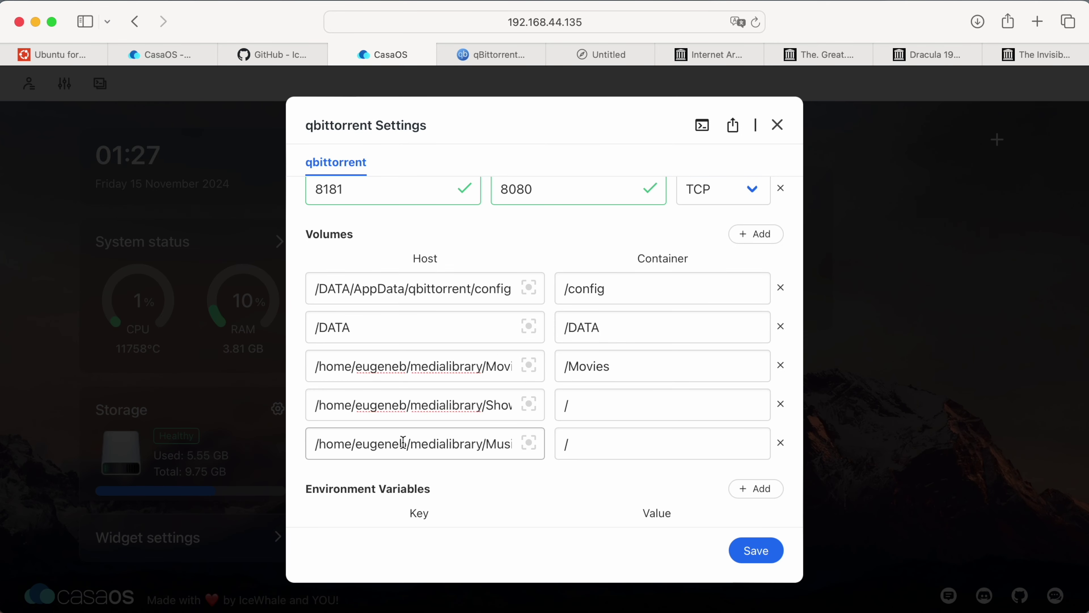
left_click_drag(403, 444, 546, 449)
Check the host folders, then set the Shows and Music container paths to /Shows and /Music.
left_click(529, 406)
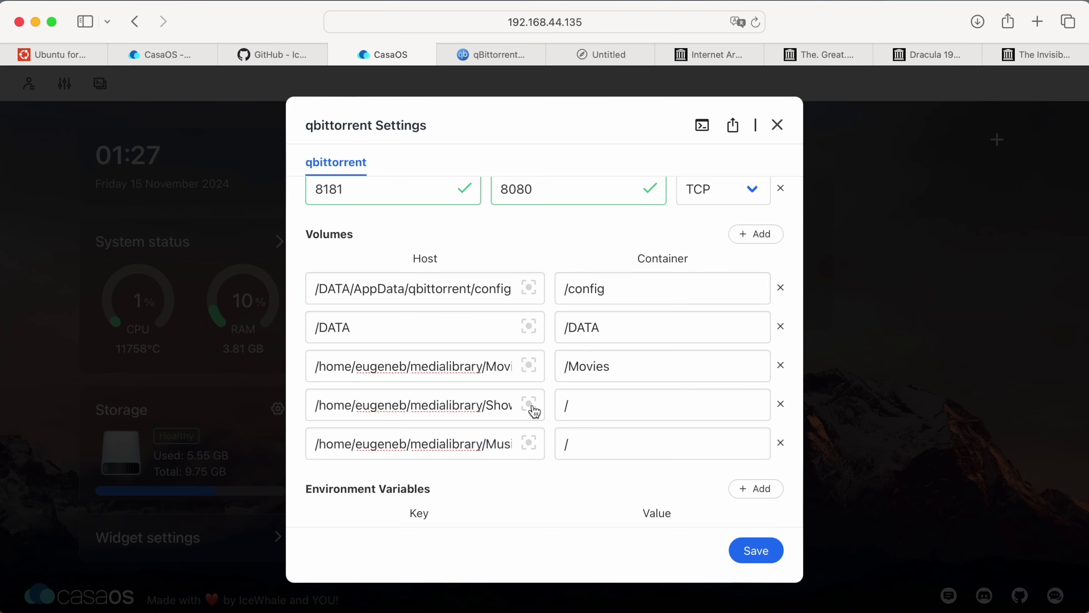
left_click(618, 511)
left_click(530, 369)
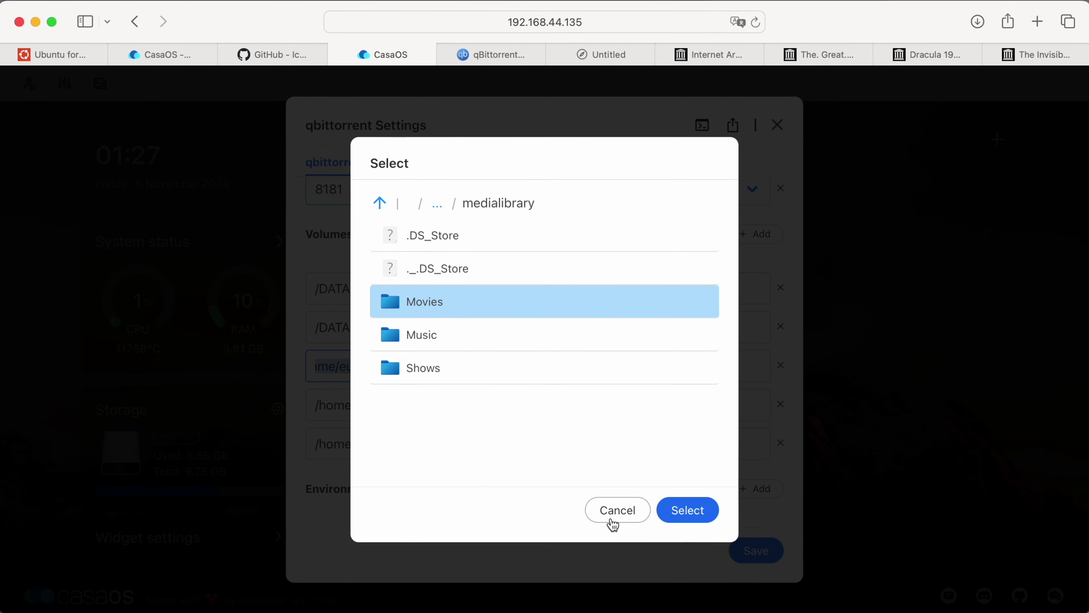
left_click(616, 512)
left_click_drag(457, 406, 649, 405)
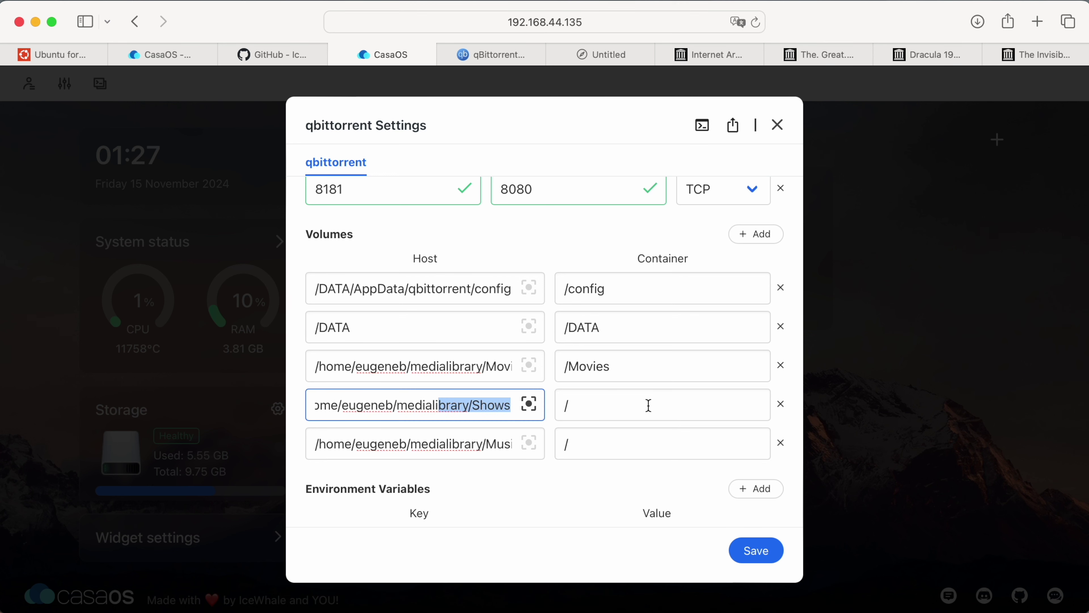
double_click(494, 405)
key("super+c")
left_click(620, 405)
key("super+v")
double_click(493, 439)
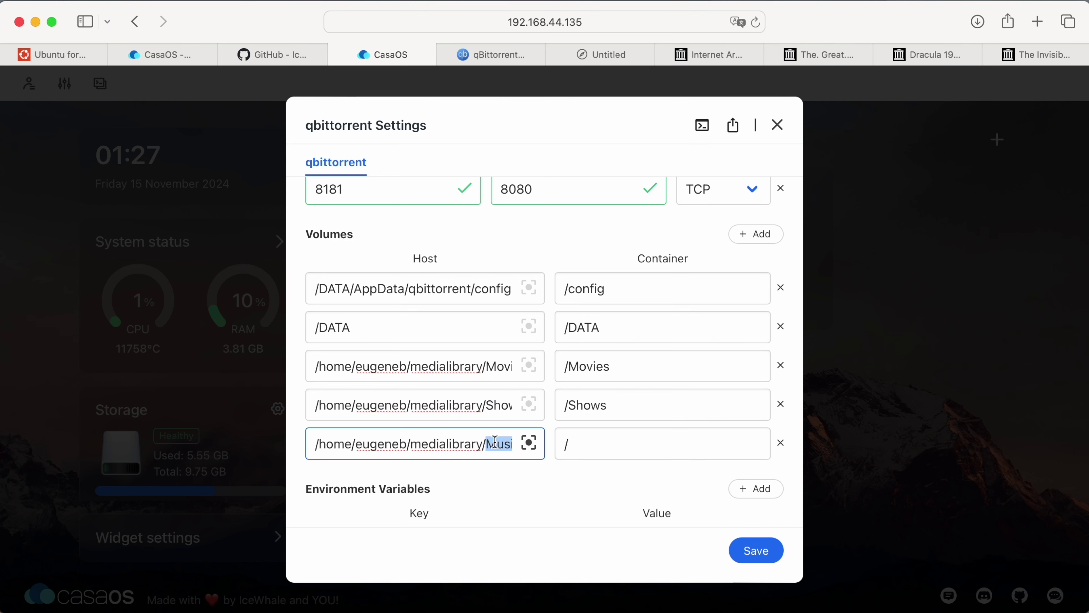
key("super+c")
left_click(604, 446)
key("super+v")
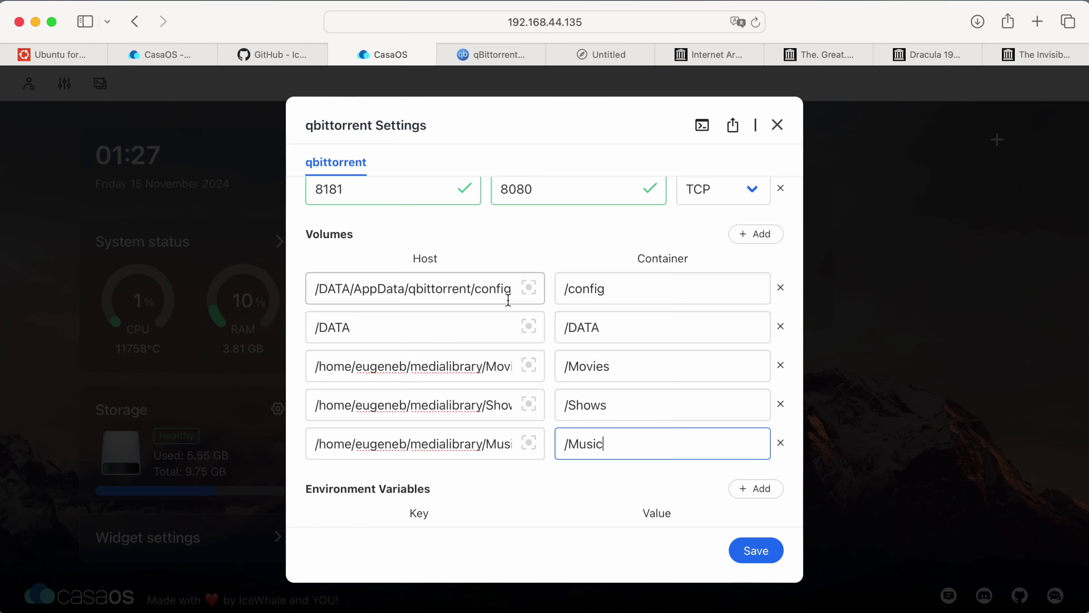
Save the updated qBittorrent settings.
scroll(508, 299, "up", 10)
scroll(508, 299, "down", 8)
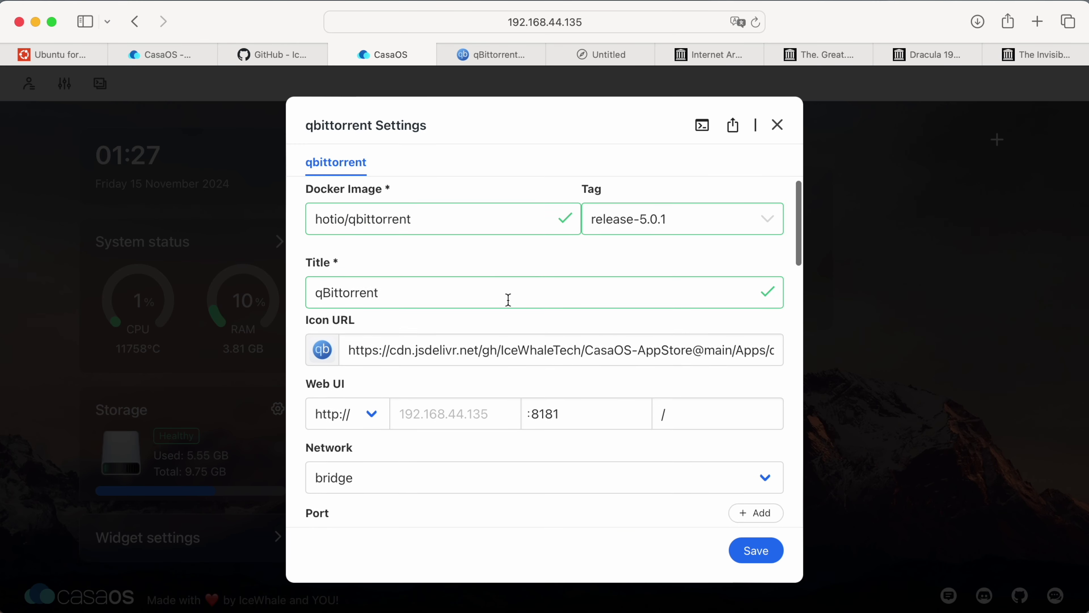
scroll(508, 299, "down", 3)
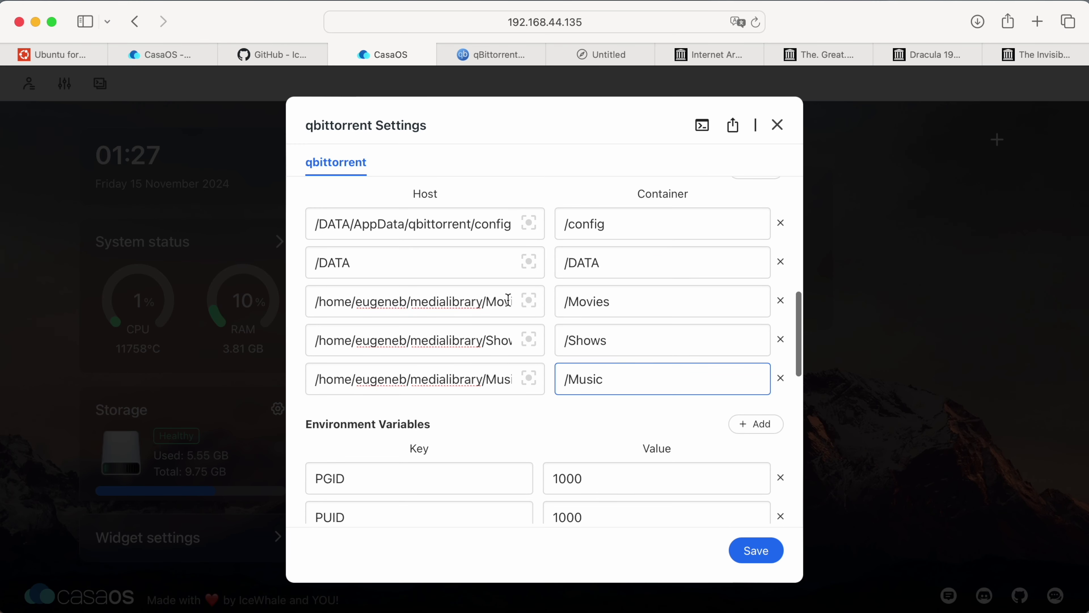
left_click(745, 558)
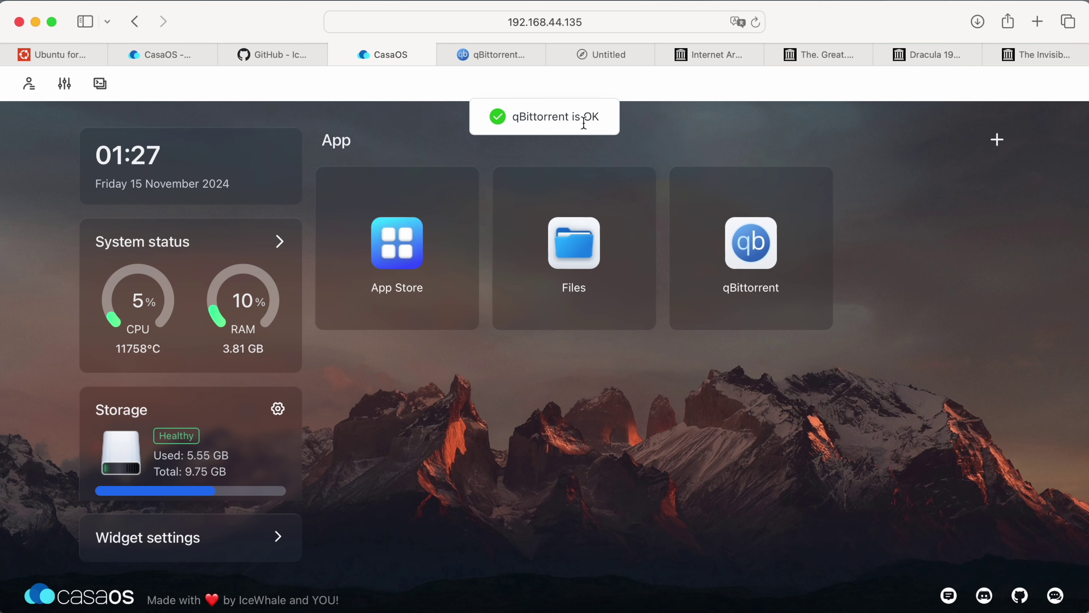
Reopen qBittorrent's settings to verify the /Movies volume, then go to the qBittorrent web tab.
left_click(817, 188)
left_click(858, 273)
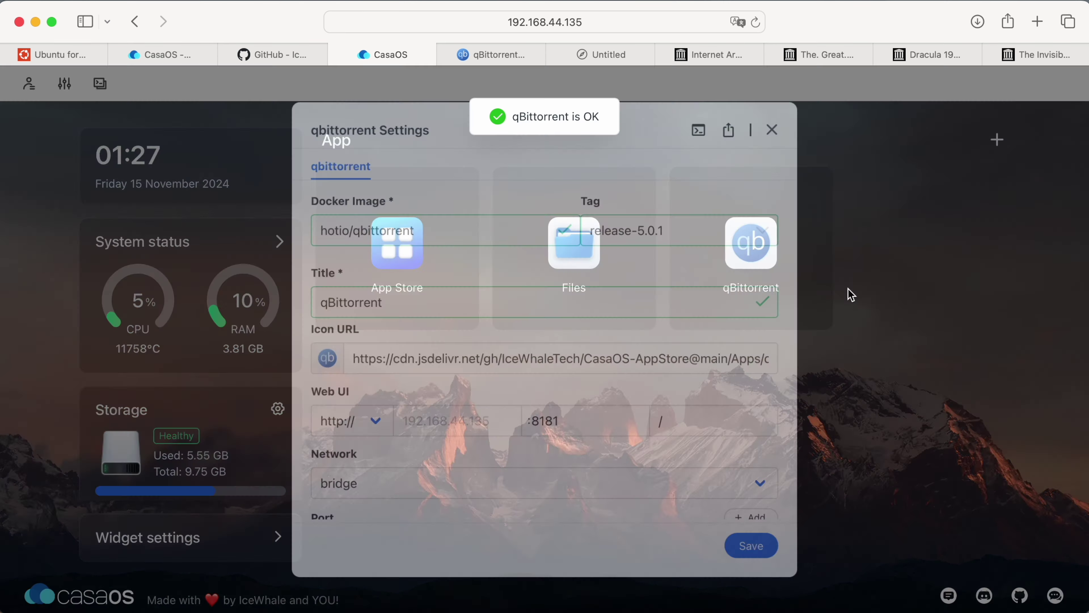
scroll(767, 379, "down", 1)
scroll(766, 378, "down", 6)
left_click(694, 371)
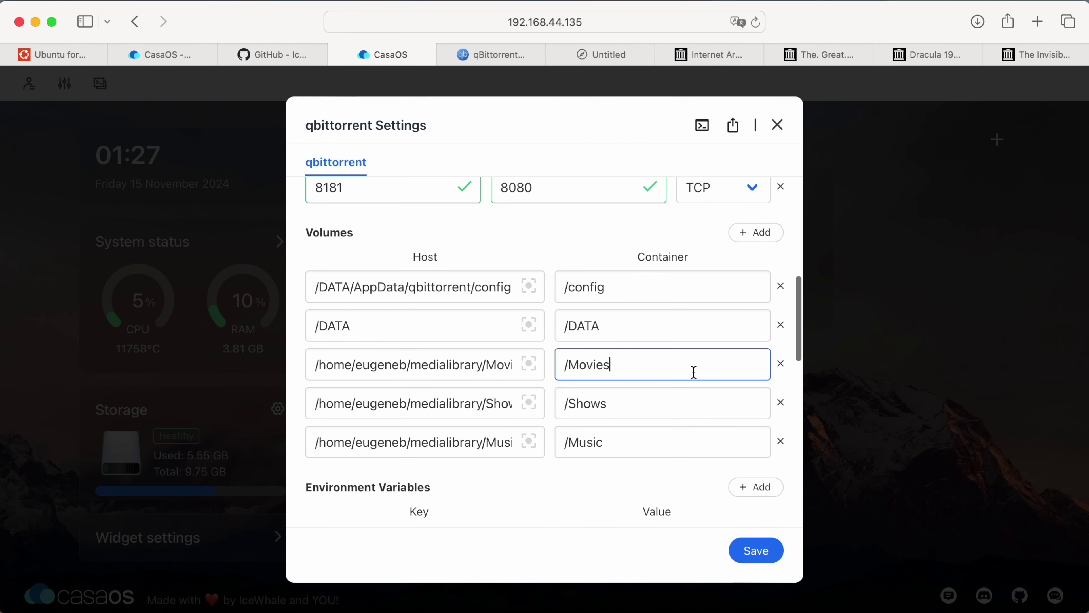
double_click(693, 372)
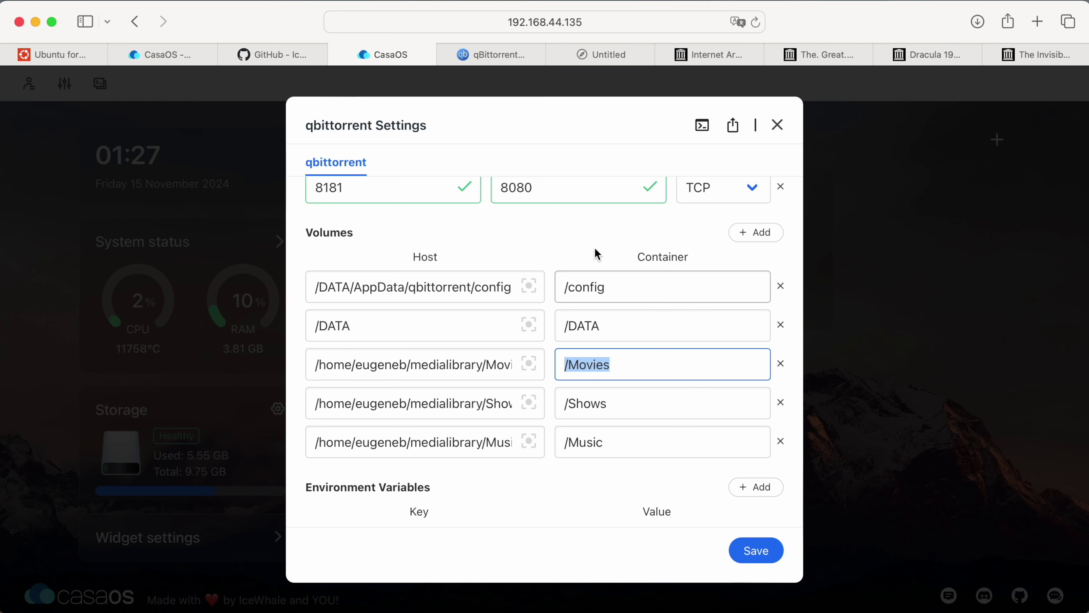
left_click(491, 54)
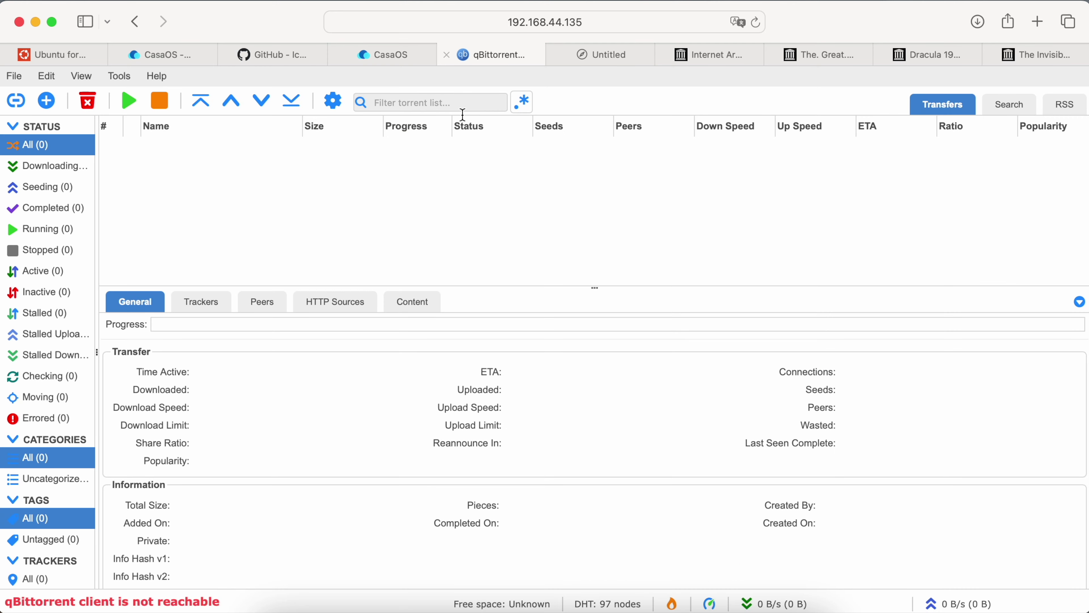
Dismiss the erroring Options window, reload the WebUI, log back in, and reopen Options.
left_click(337, 102)
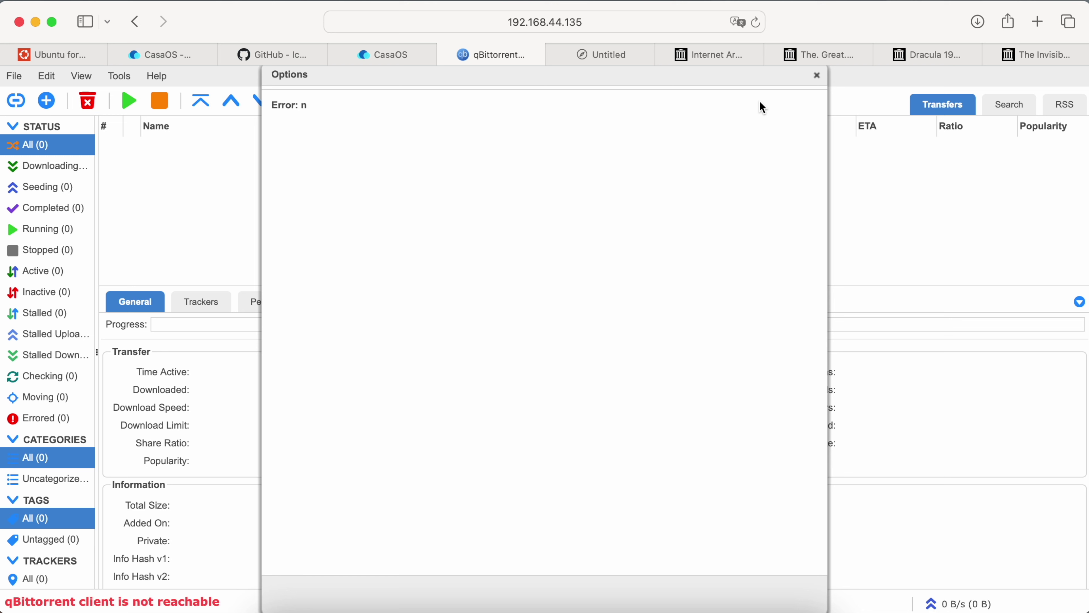
left_click(818, 76)
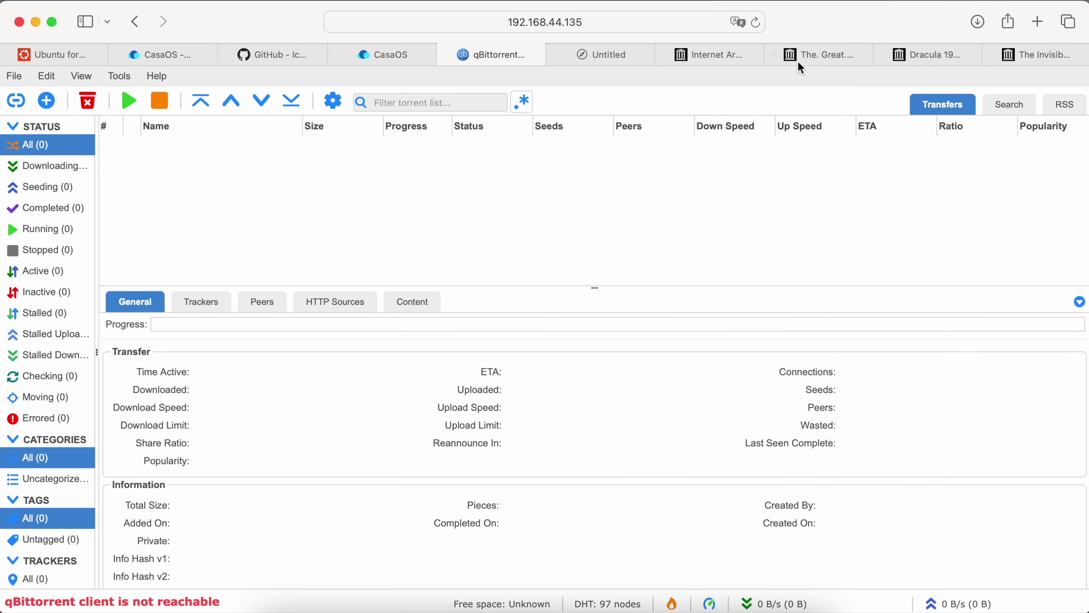
left_click(759, 25)
type("eugen")
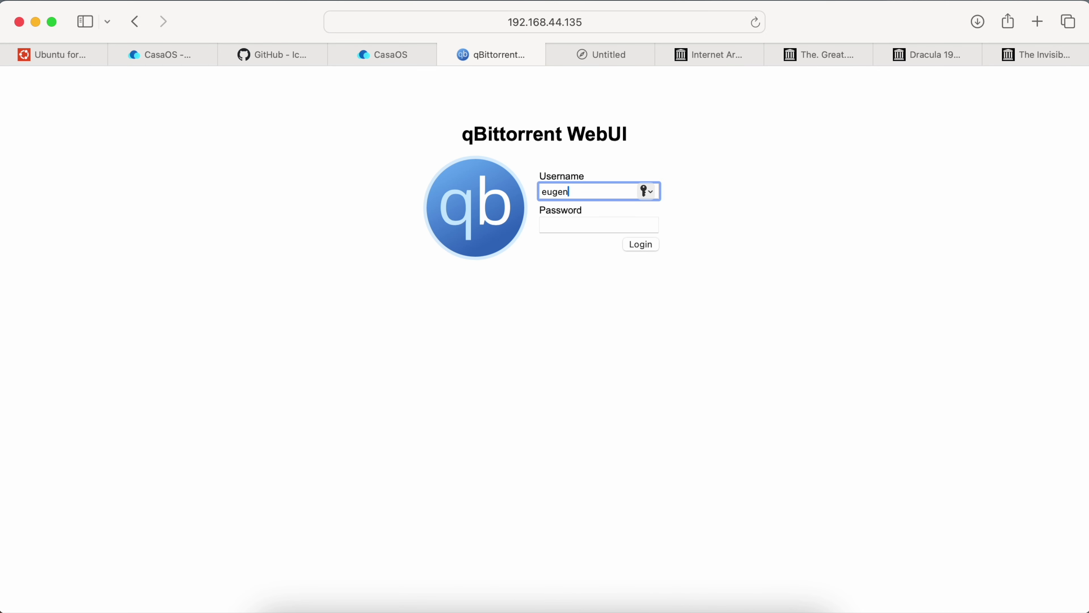
type("eb")
key("Tab")
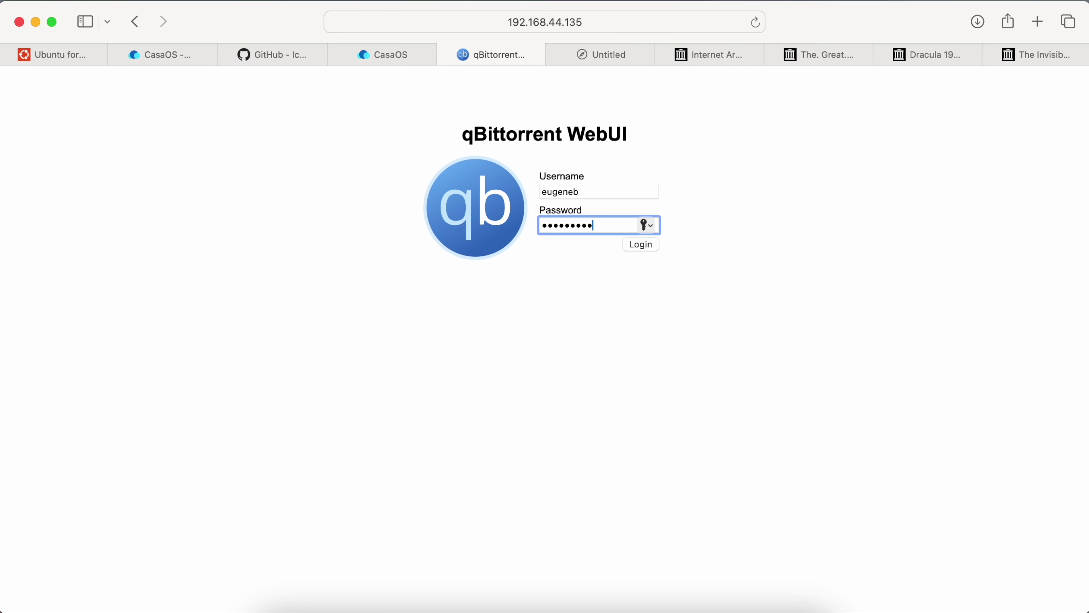
key("Return")
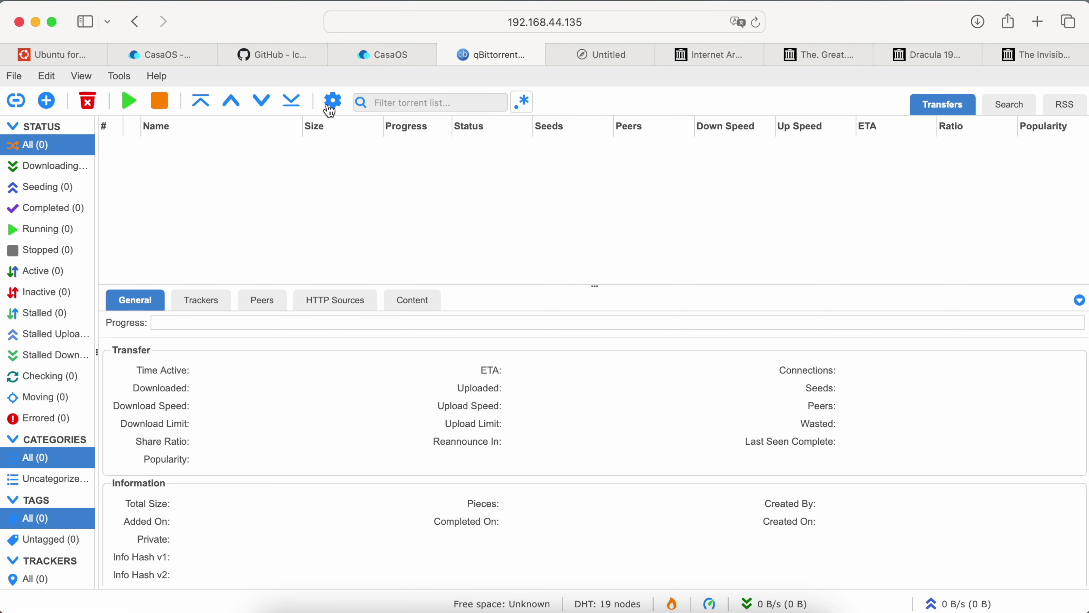
left_click(332, 101)
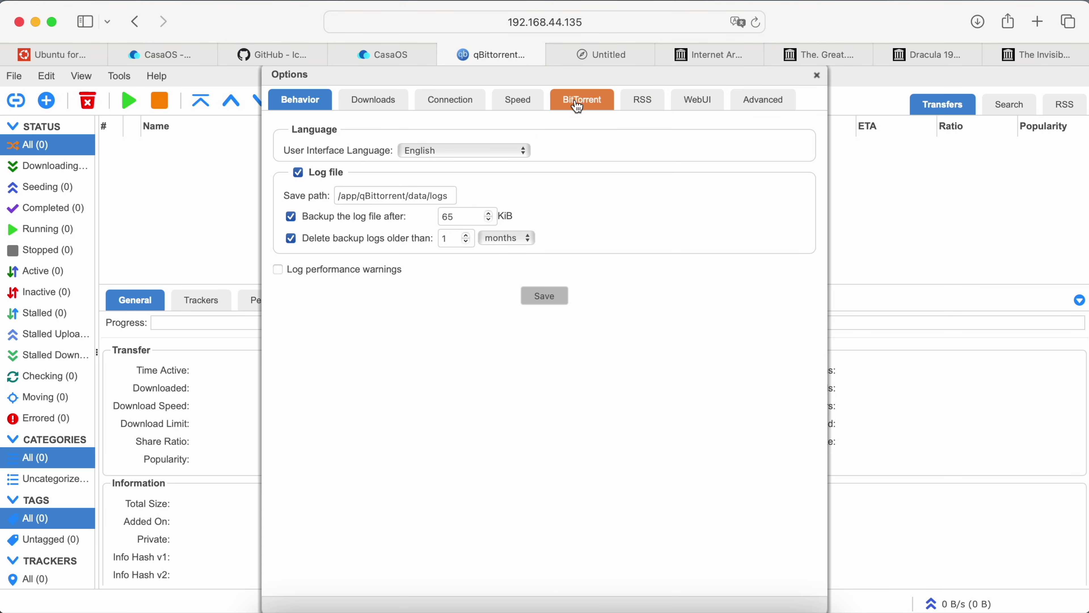
Set both the default save path and the incomplete-torrents folder to /Movies, then save.
left_click(372, 99)
scroll(505, 303, "down", 10)
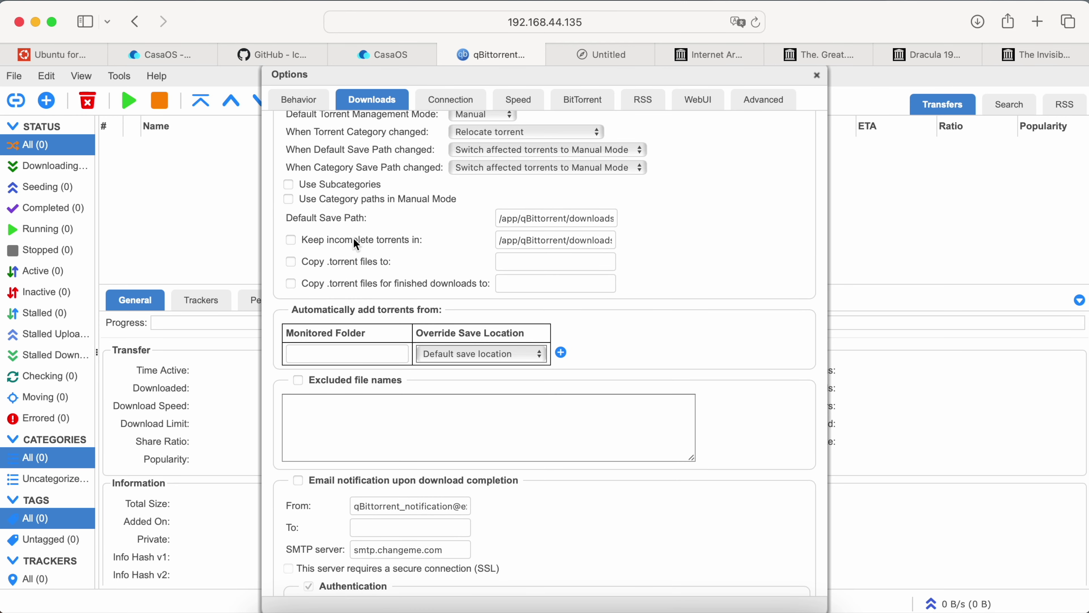
triple_click(517, 219)
type("/Movies")
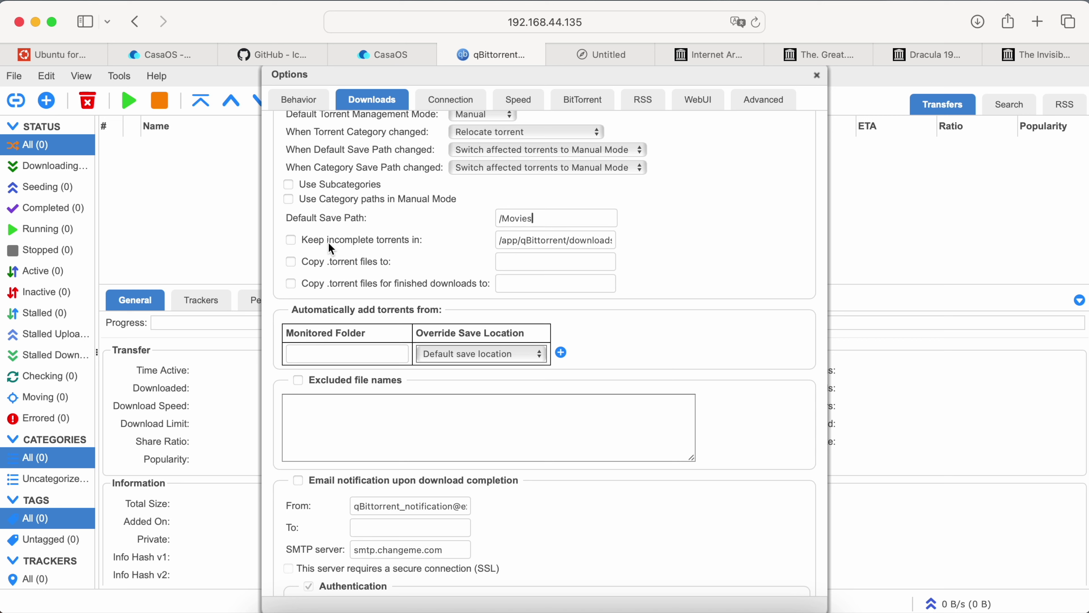
left_click(330, 243)
triple_click(554, 241)
type("/Movies")
triple_click(547, 241)
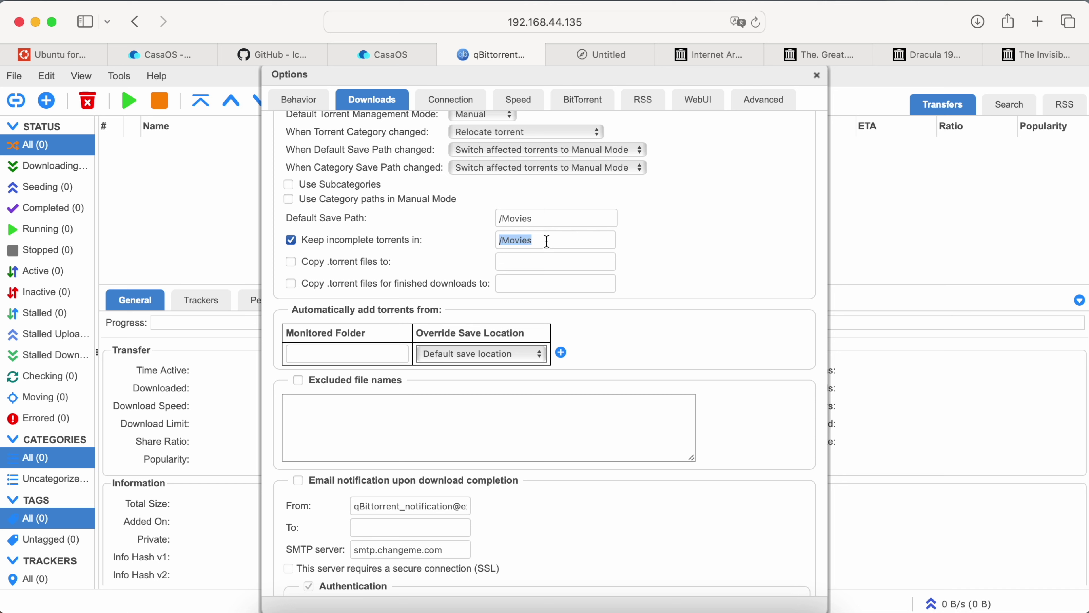
left_click(555, 220)
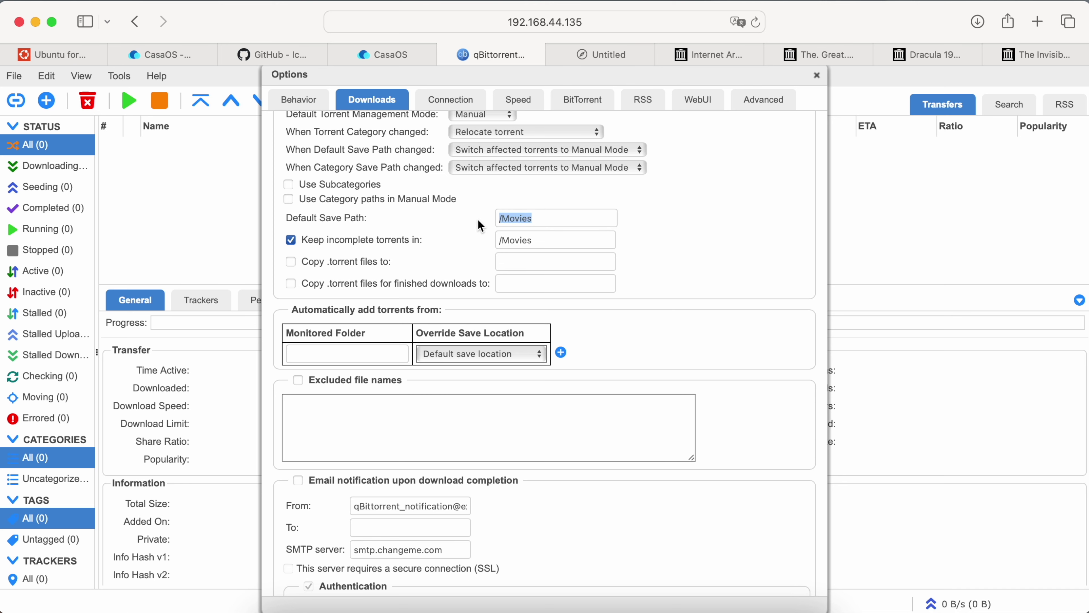
scroll(656, 260, "down", 10)
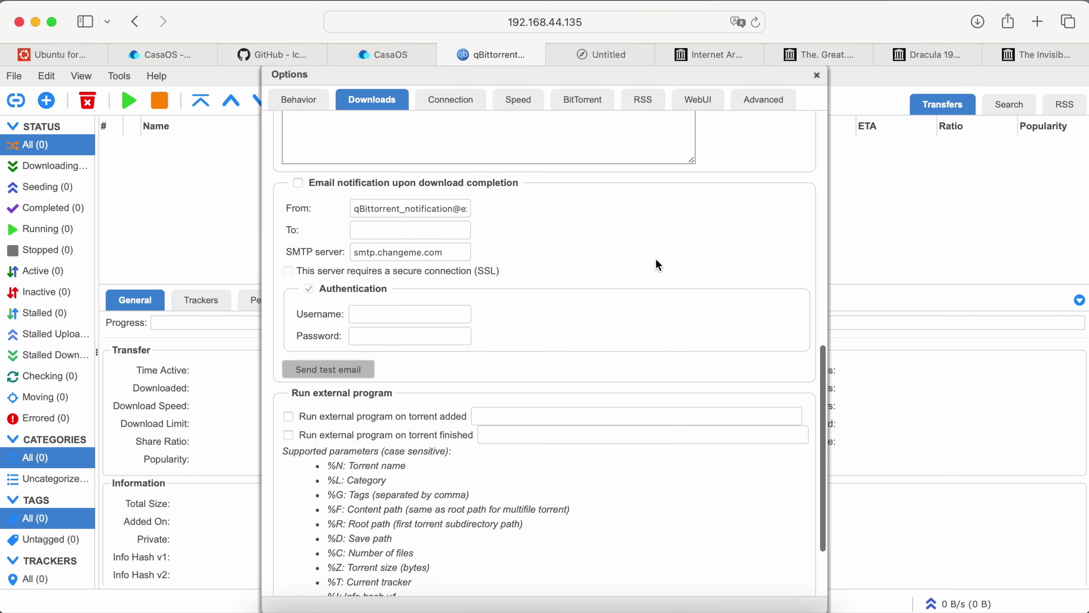
left_click(545, 579)
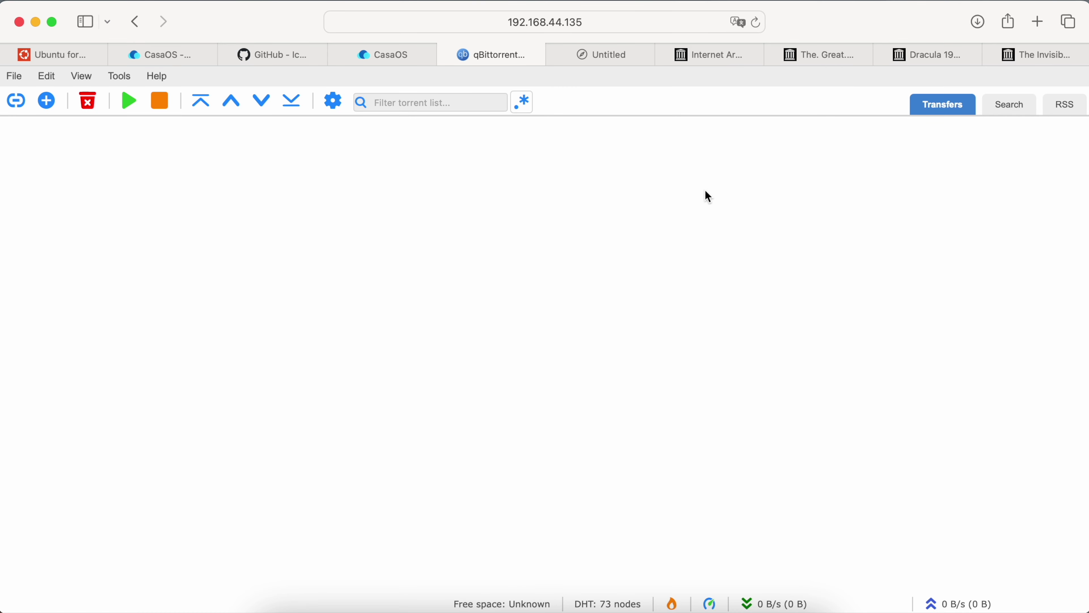
Upload the dracula-colorized .torrent file and check its 735.1 MiB transfer entry.
left_click(757, 23)
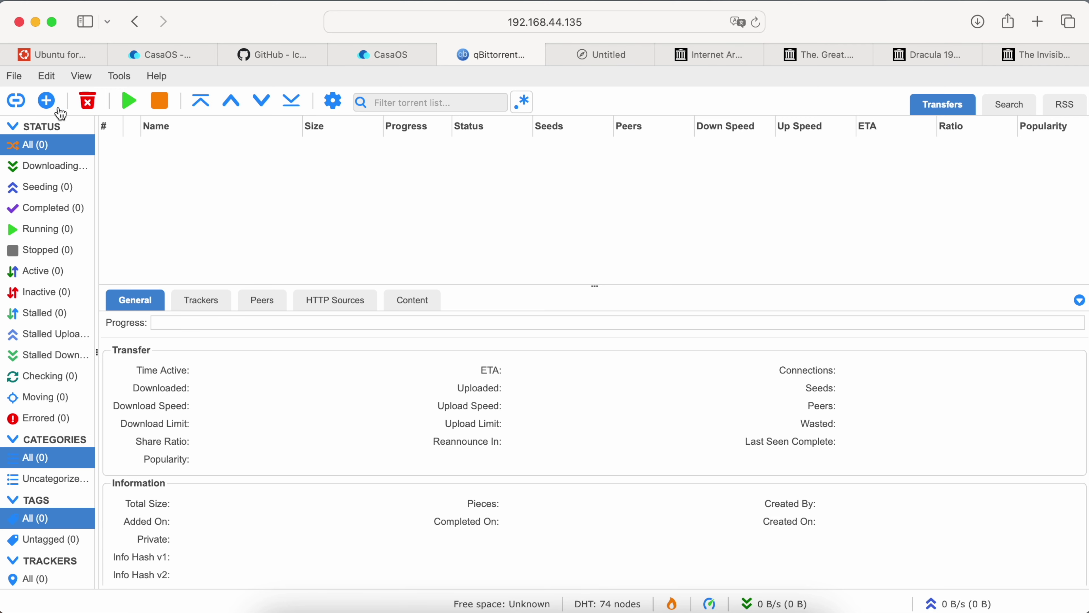
left_click(48, 105)
left_click(494, 184)
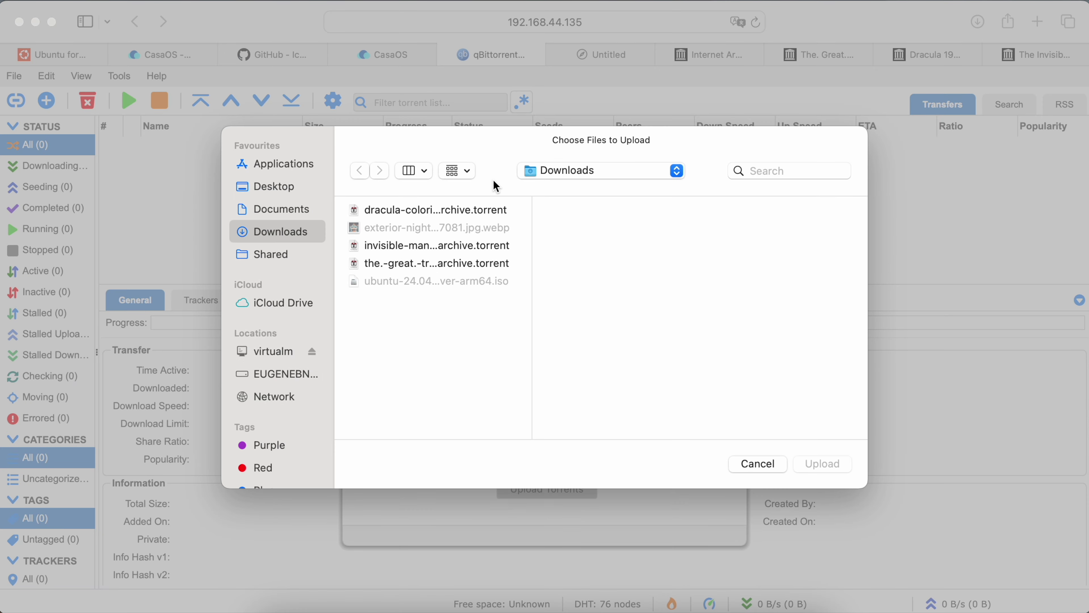
left_click(464, 216)
double_click(464, 215)
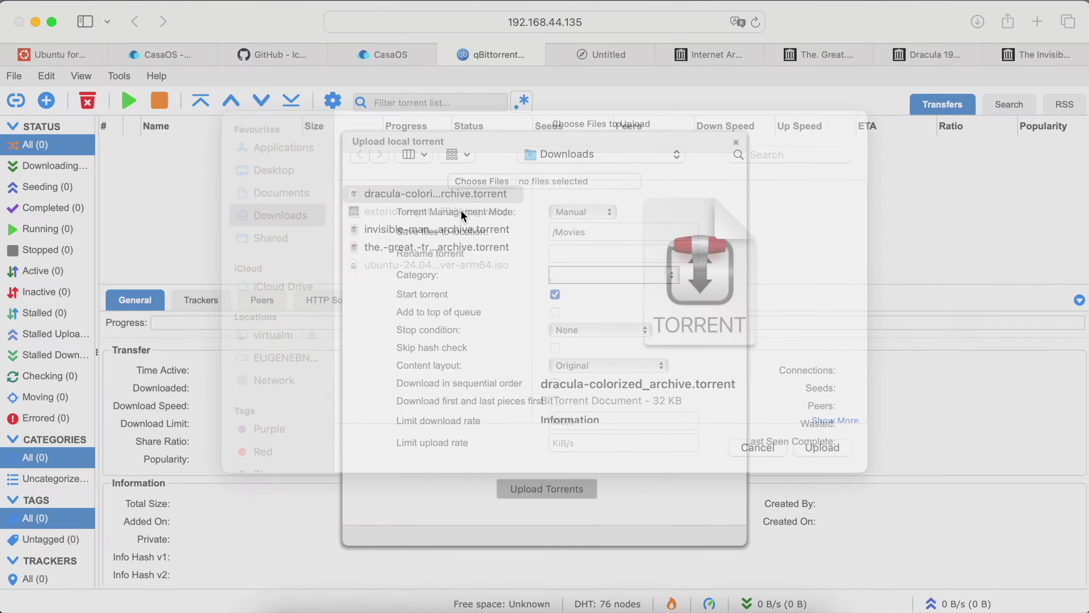
left_click(535, 493)
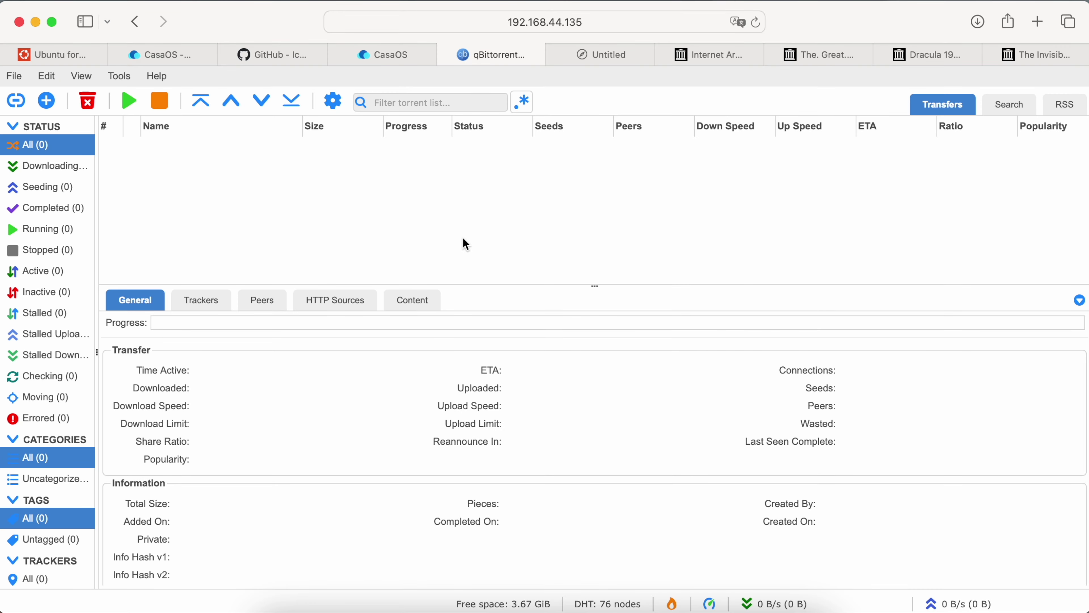
left_click(324, 155)
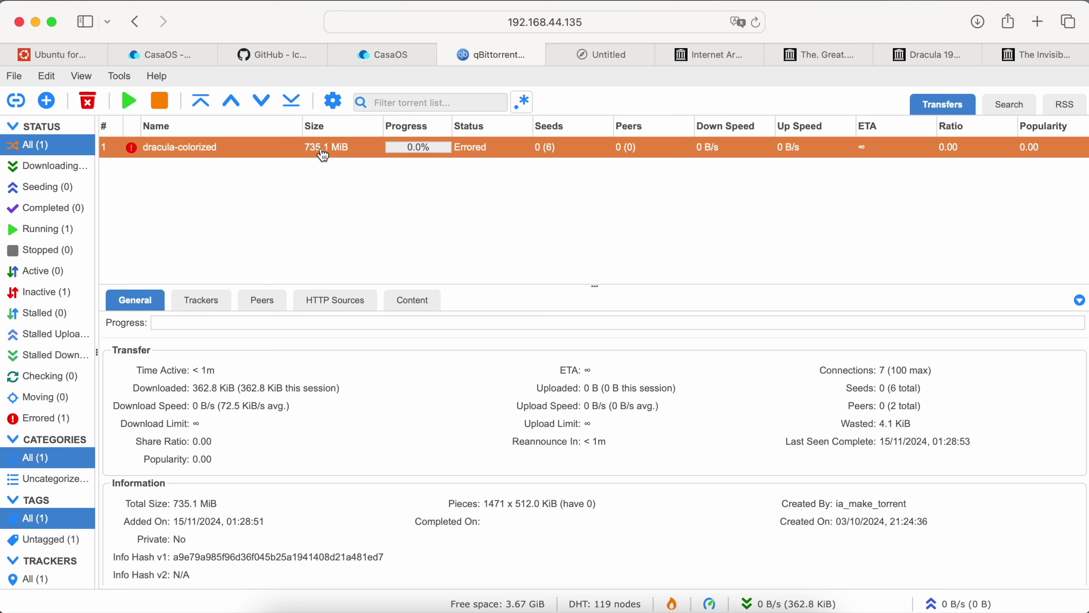
key("super+Tab")
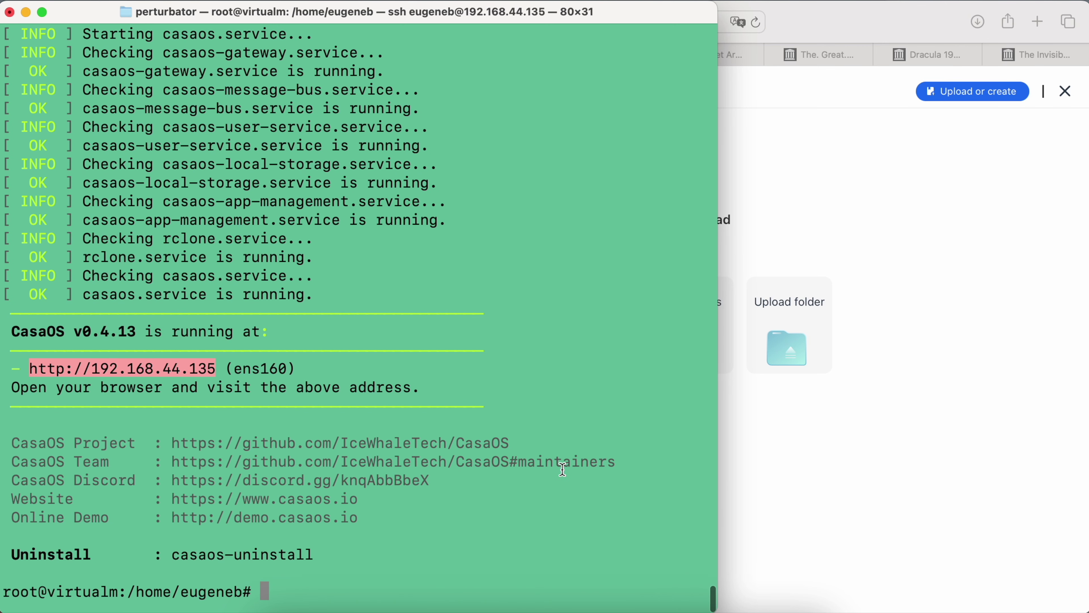
List the home folder and run sudo chown -R for the login user on medialibrary/.
key("Return")
key("Return")
key("Return")
key("Return")
key("Return")
type("ls -la")
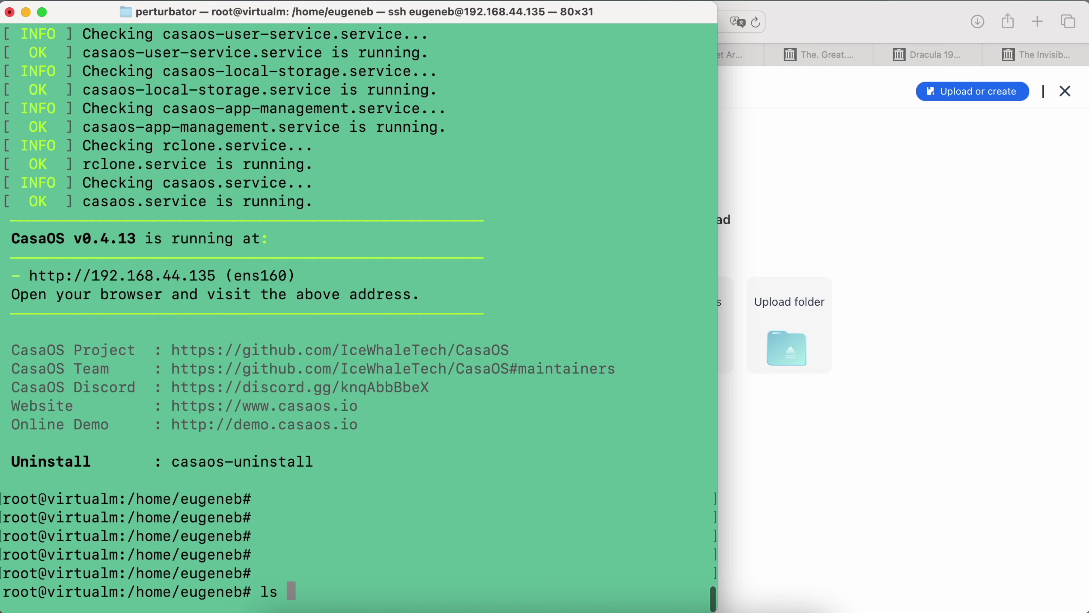
key("Return")
type("sudo chwon")
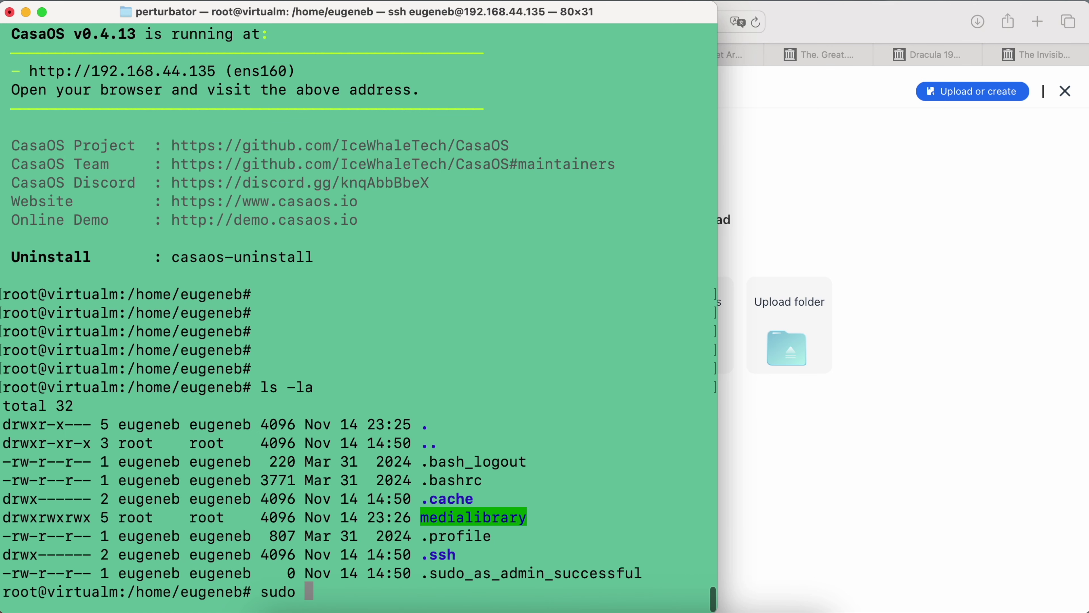
key("BackSpace")
key("BackSpace")
key("BackSpace")
type("own -R eugeneb:")
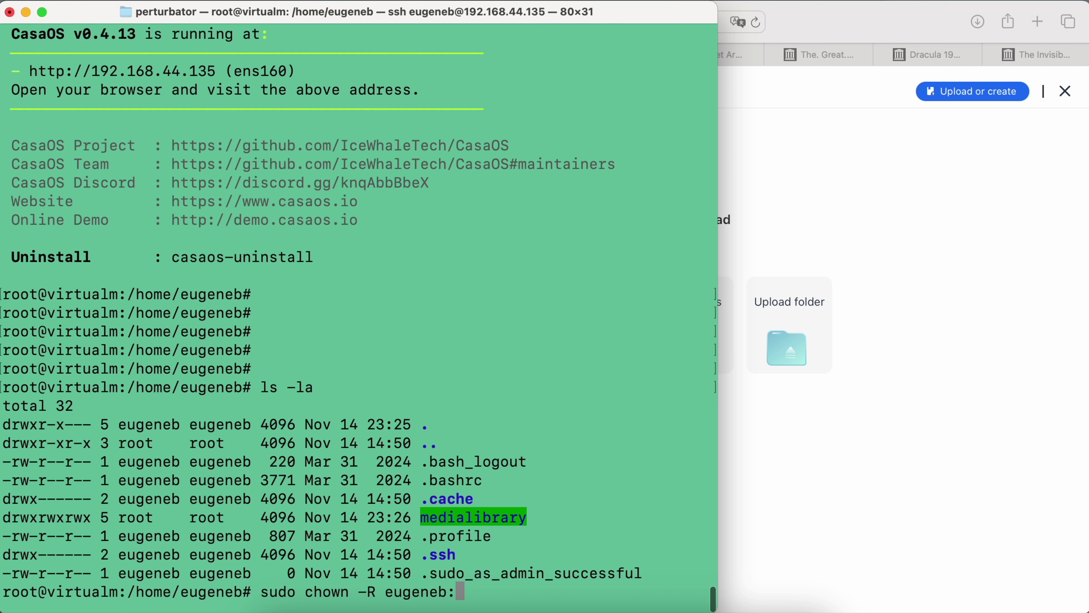
type("eugeneb m")
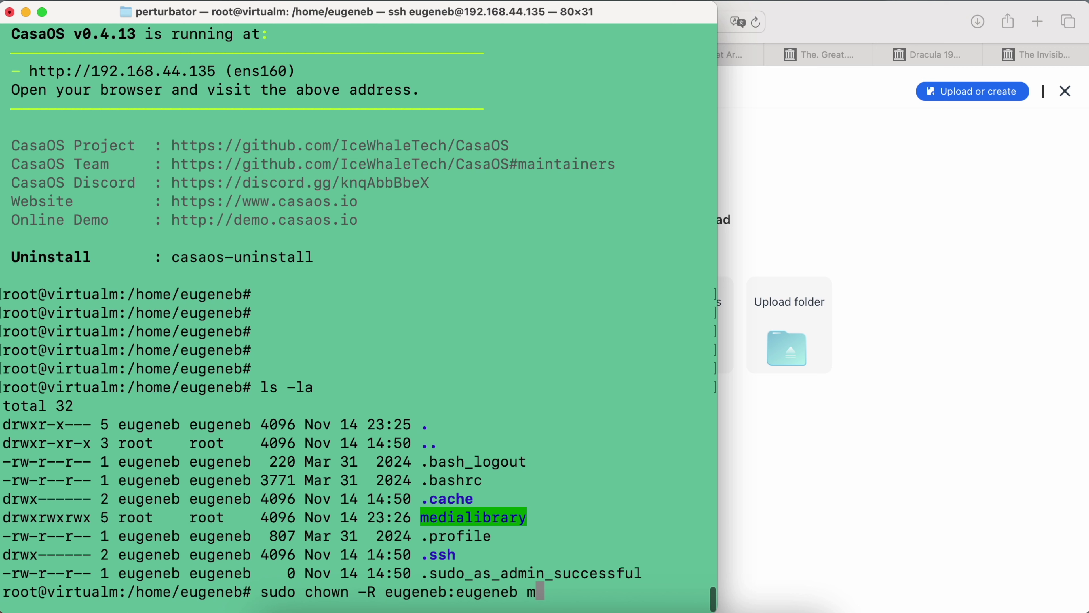
key("Tab")
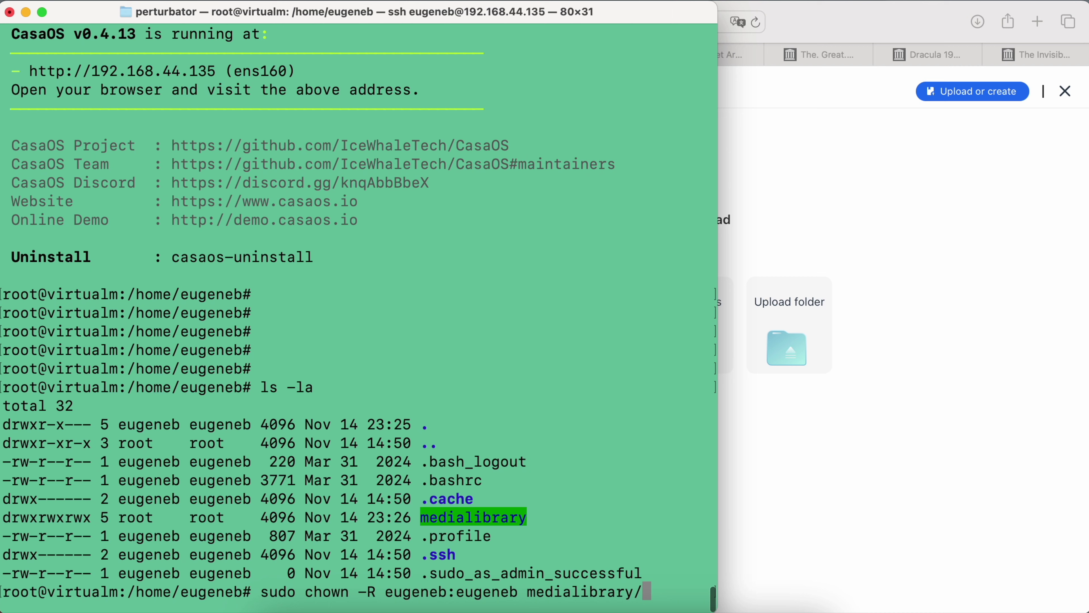
key("Return")
Relist with ls -la to confirm medialibrary's owner changed from root to the user.
type("ls -la")
key("Return")
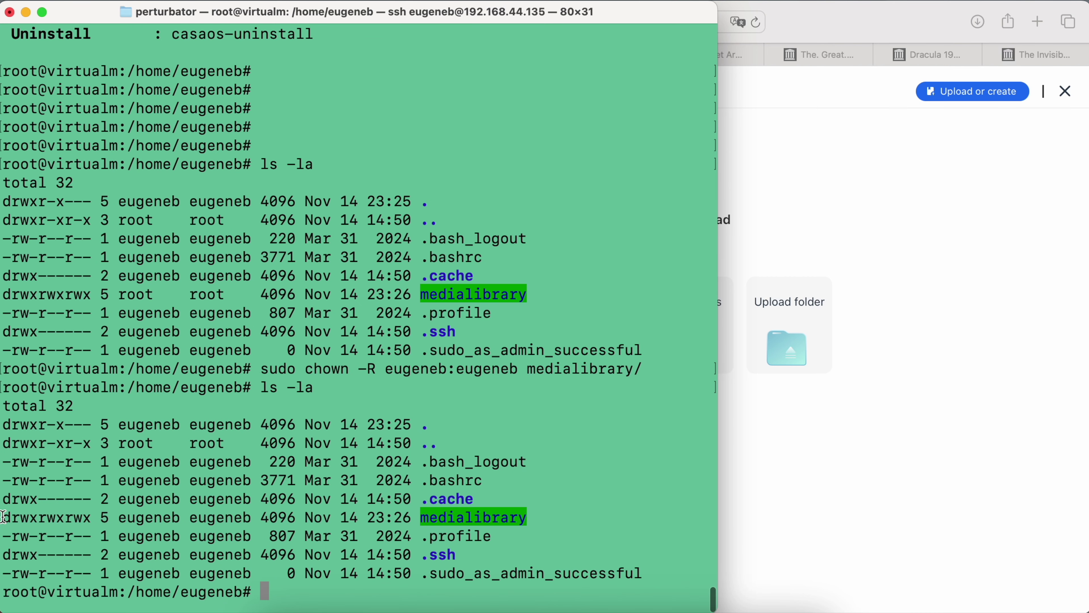
left_click_drag(404, 290, 521, 291)
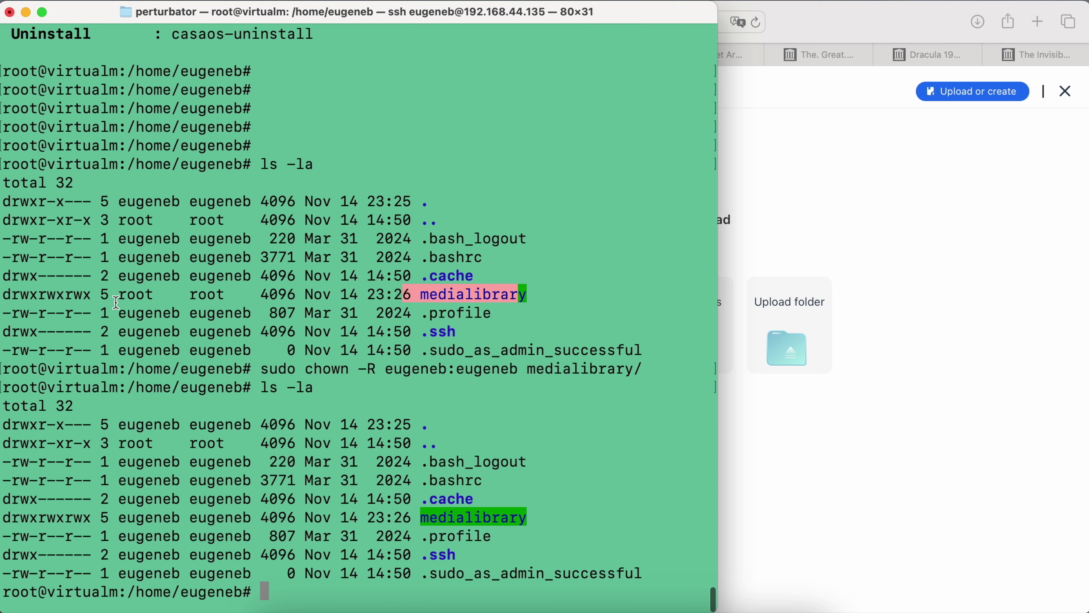
left_click_drag(114, 301, 226, 295)
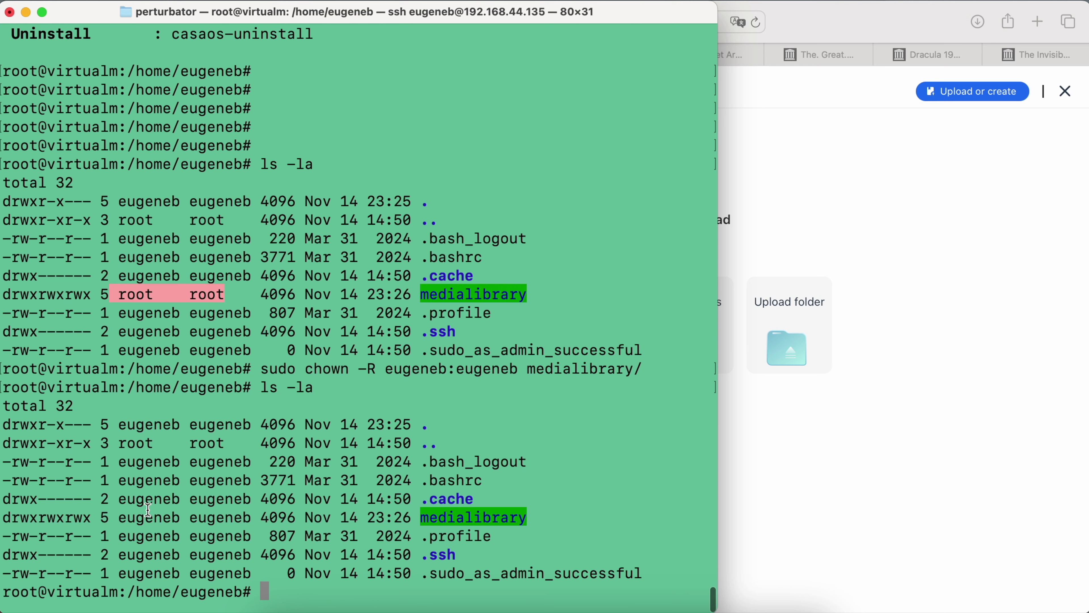
left_click_drag(113, 517, 253, 514)
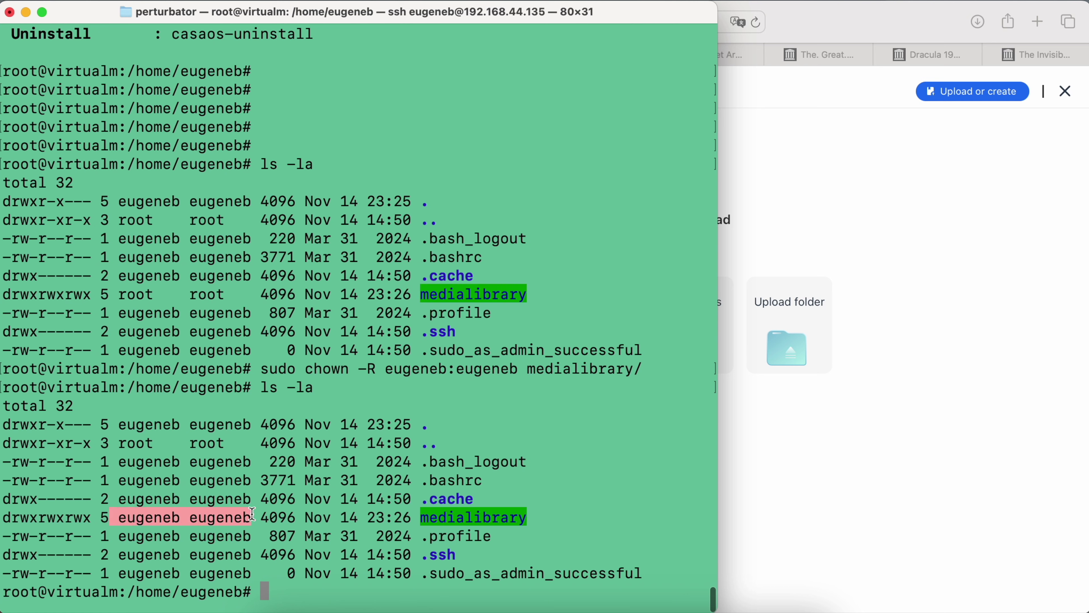
left_click(802, 408)
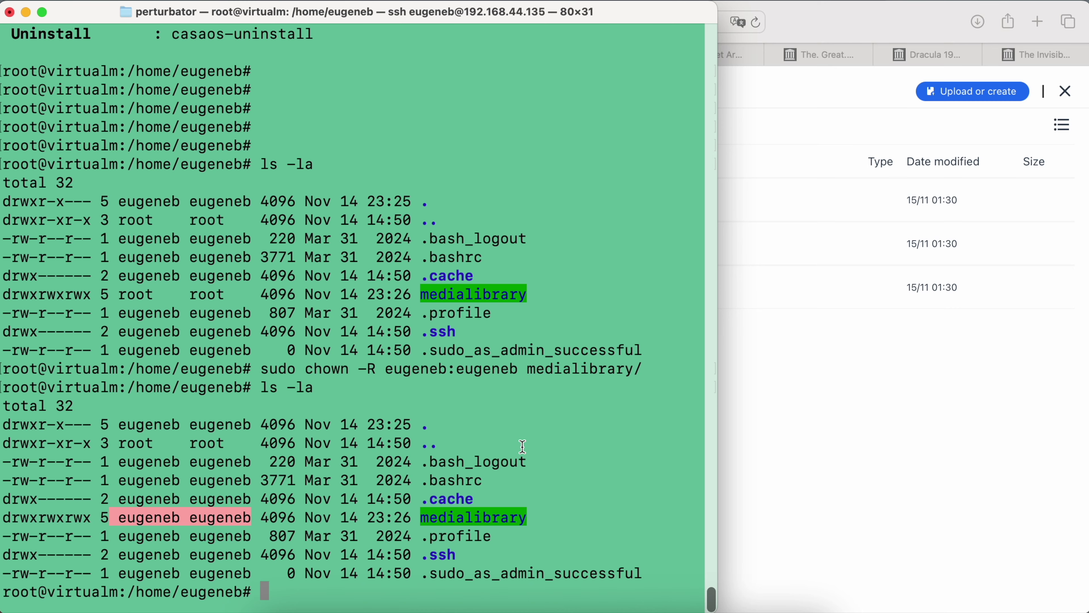
In Terminal, cd into medialibrary/Movies and list the downloaded film folders.
type("cd medialibrary/")
key("Return")
type("ls")
key("Return")
type("cd Movies/")
key("Return")
type("ls")
key("Return")
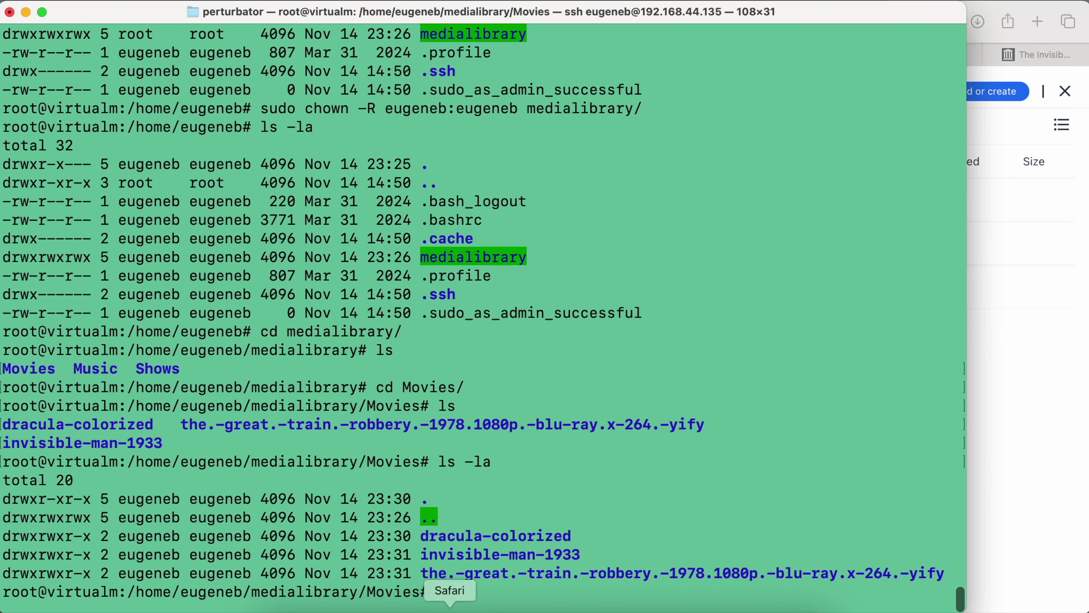
left_click(449, 602)
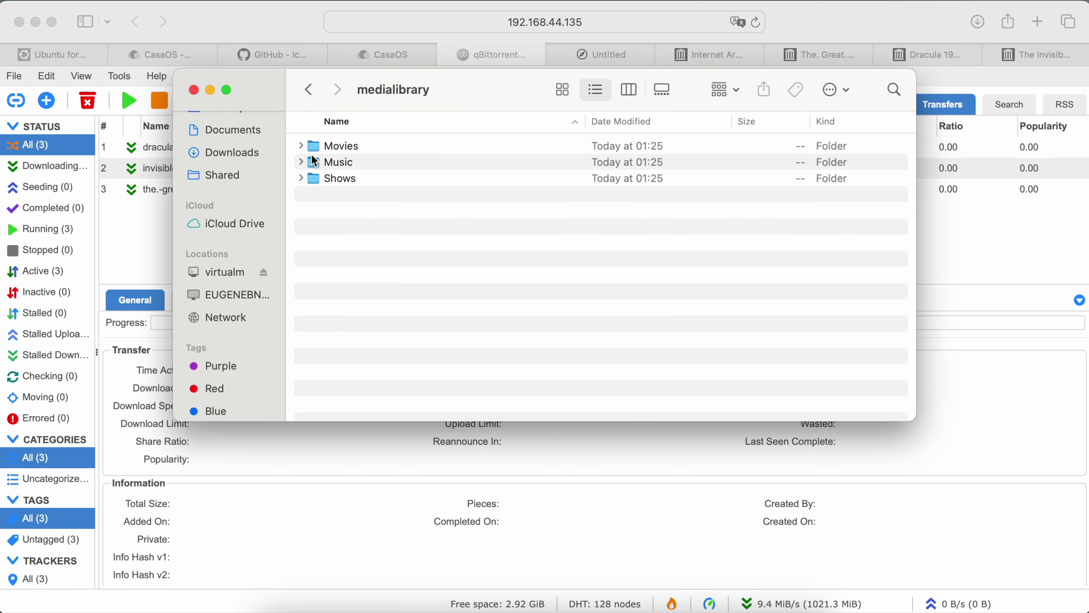
Open the virtualm medialibrary share and expand Movies with its dracula-colorized, invisible-man-1933 and Great Train Robbery folders.
key("super+Up")
key("super+Up")
left_click(301, 163)
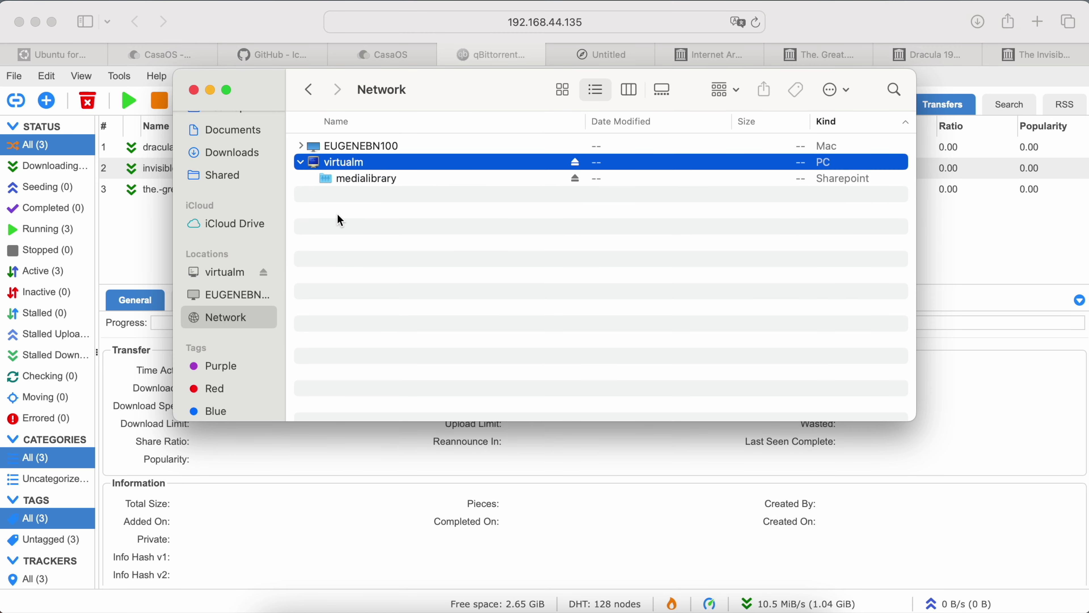
double_click(328, 179)
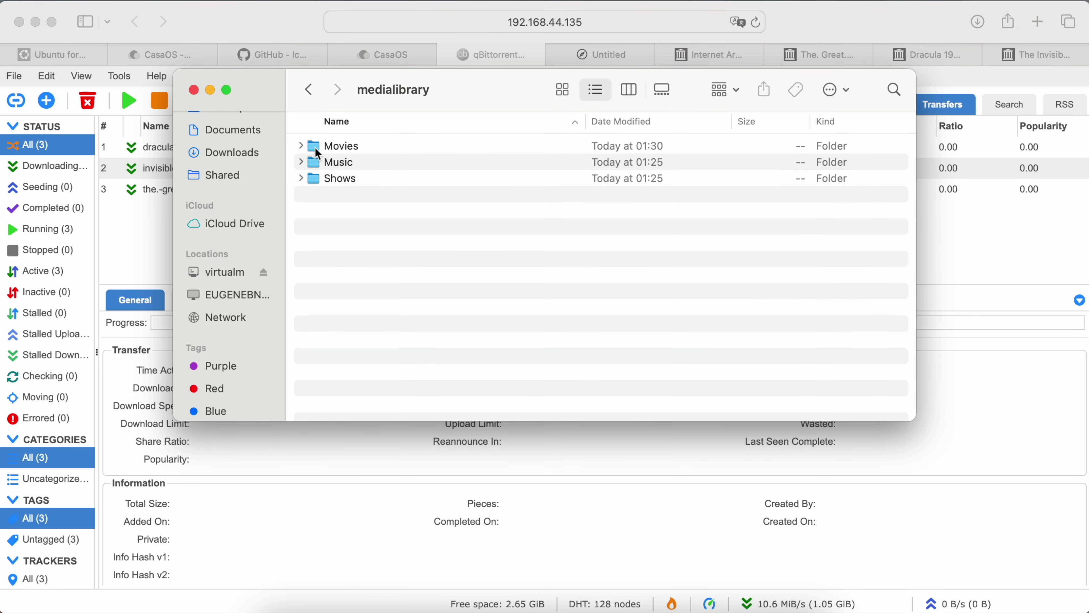
left_click(302, 148)
left_click(301, 146)
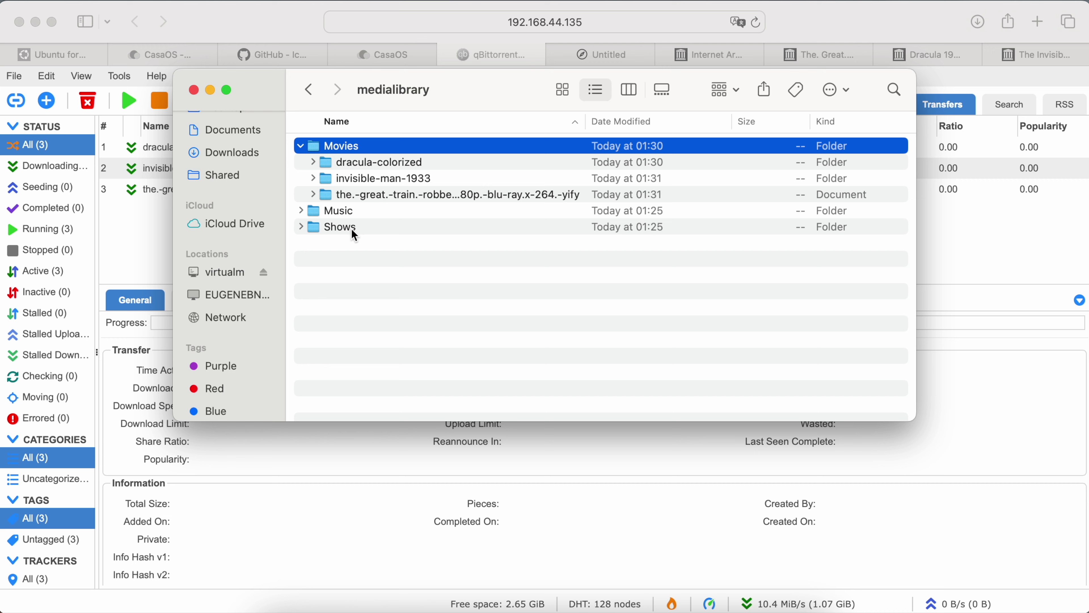
left_click(313, 161)
left_click(314, 178)
left_click(315, 194)
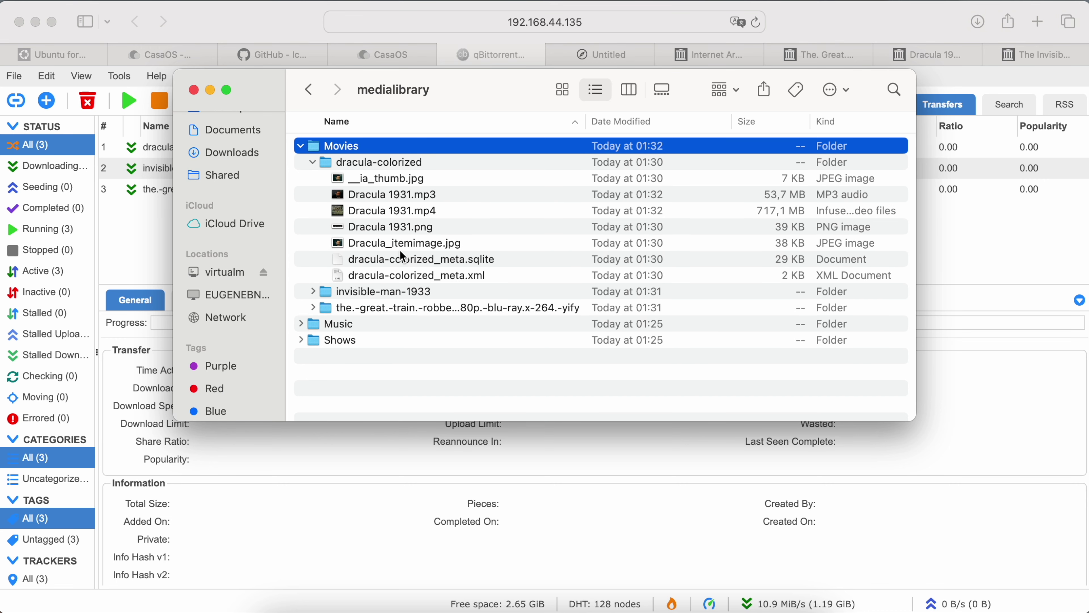
left_click(398, 212)
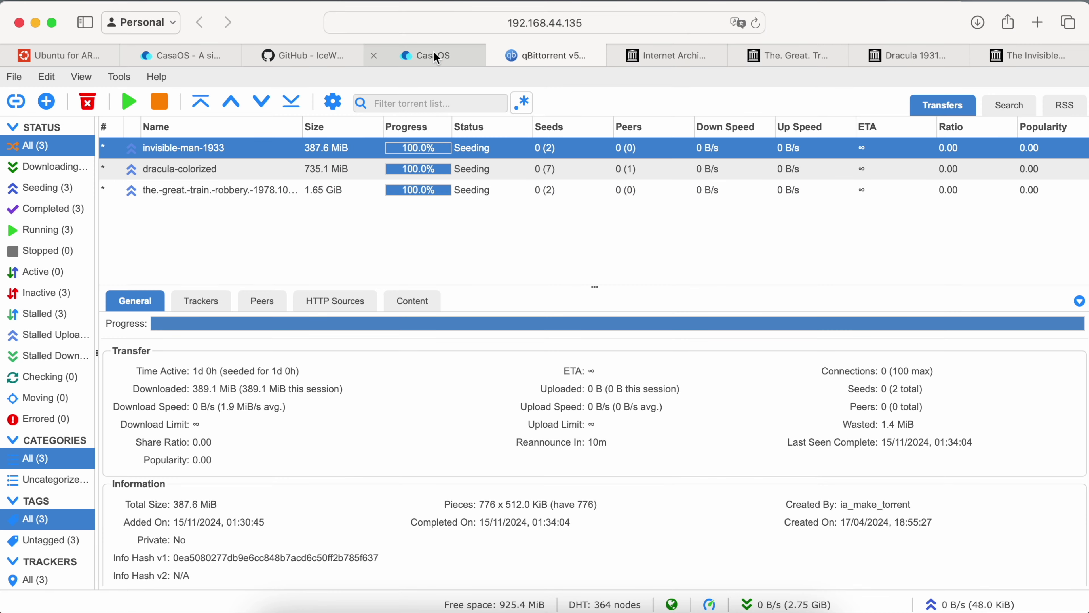
Find Jellyfin in the CasaOS App Store and start its Custom Install.
left_click(434, 51)
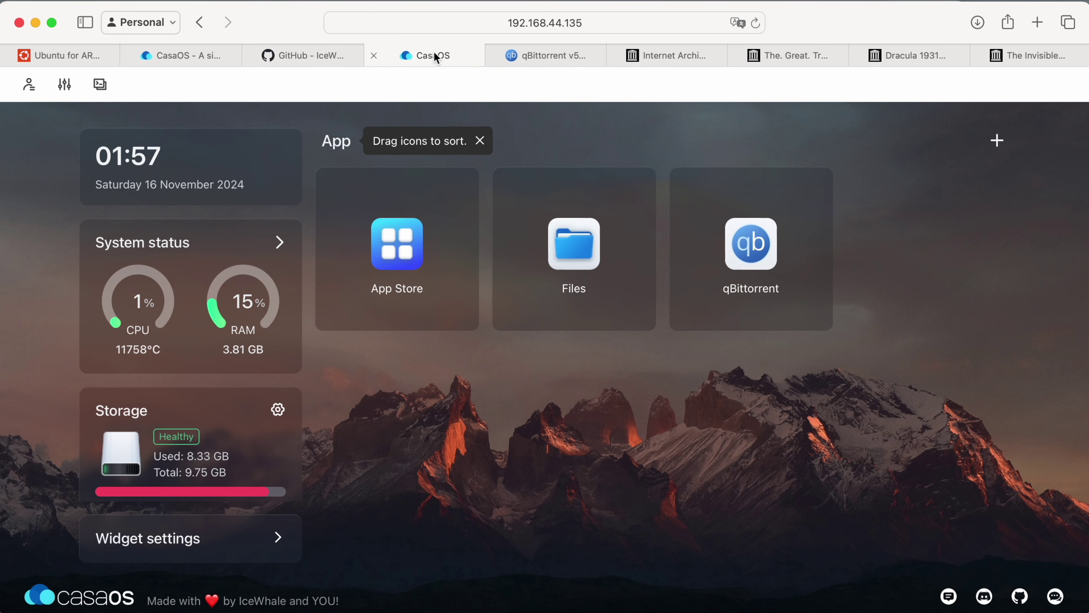
left_click(411, 251)
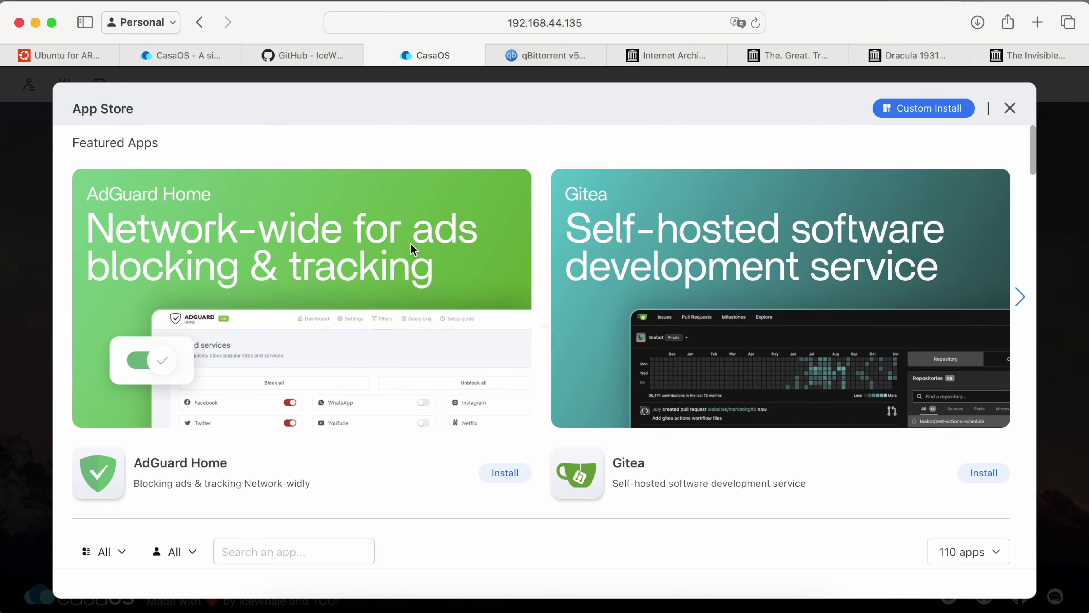
scroll(412, 250, "down", 7)
type("je")
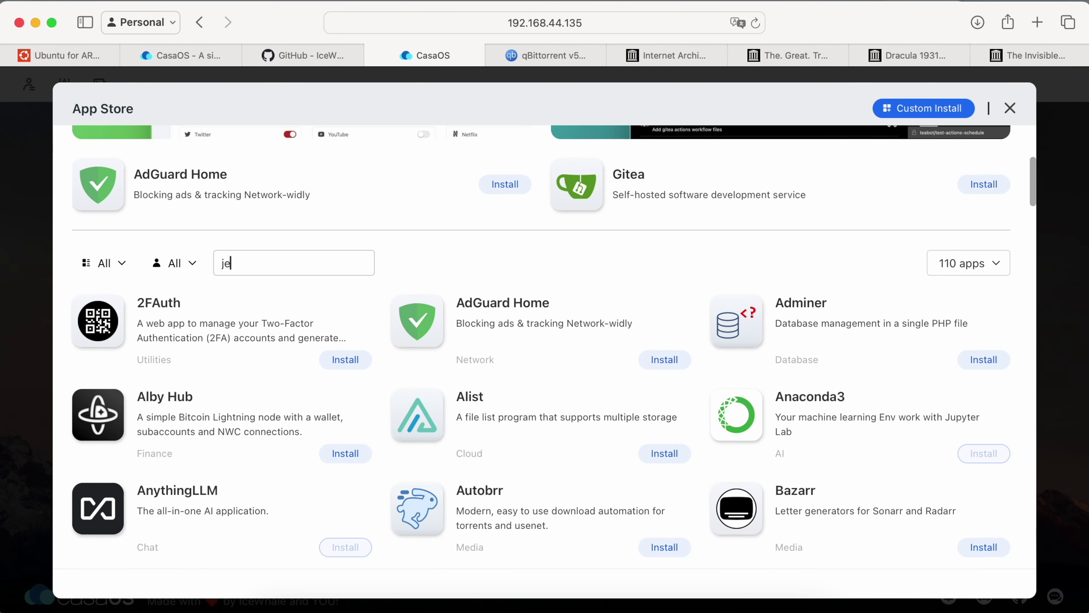
type("llyfi")
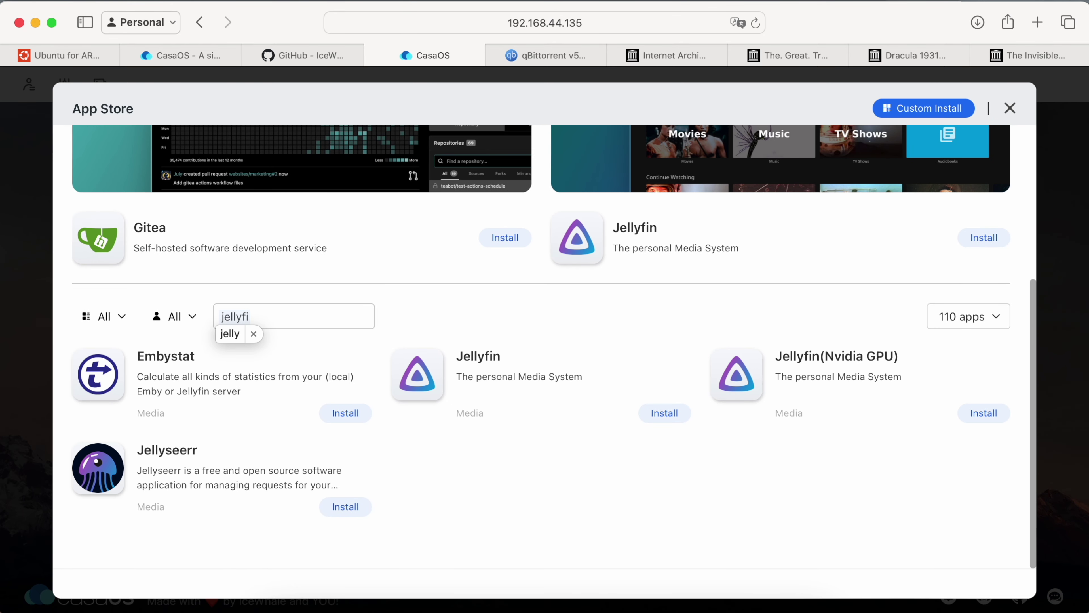
left_click(430, 381)
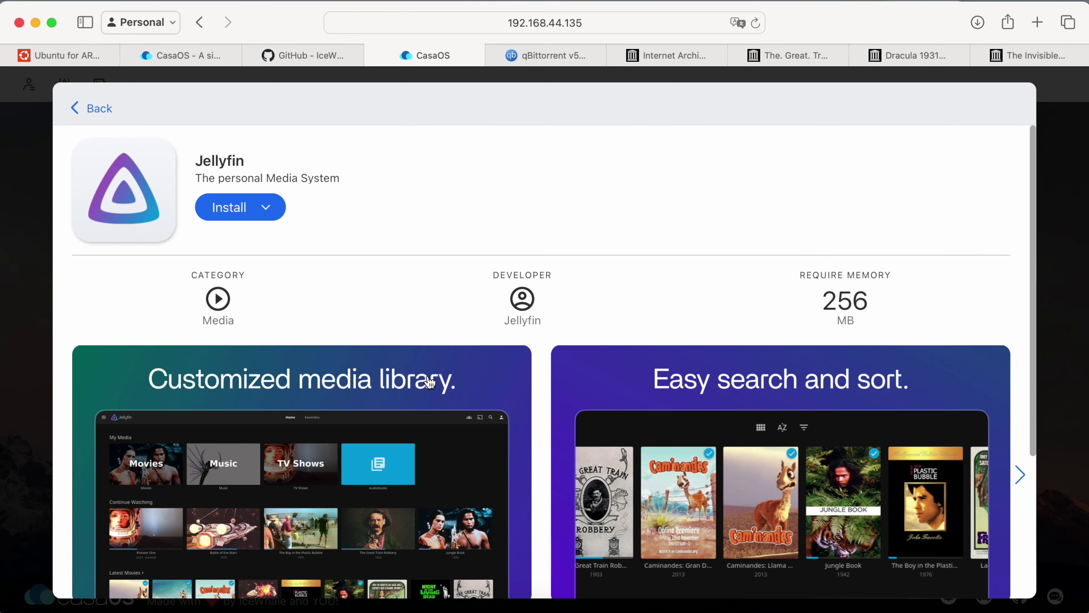
left_click(266, 211)
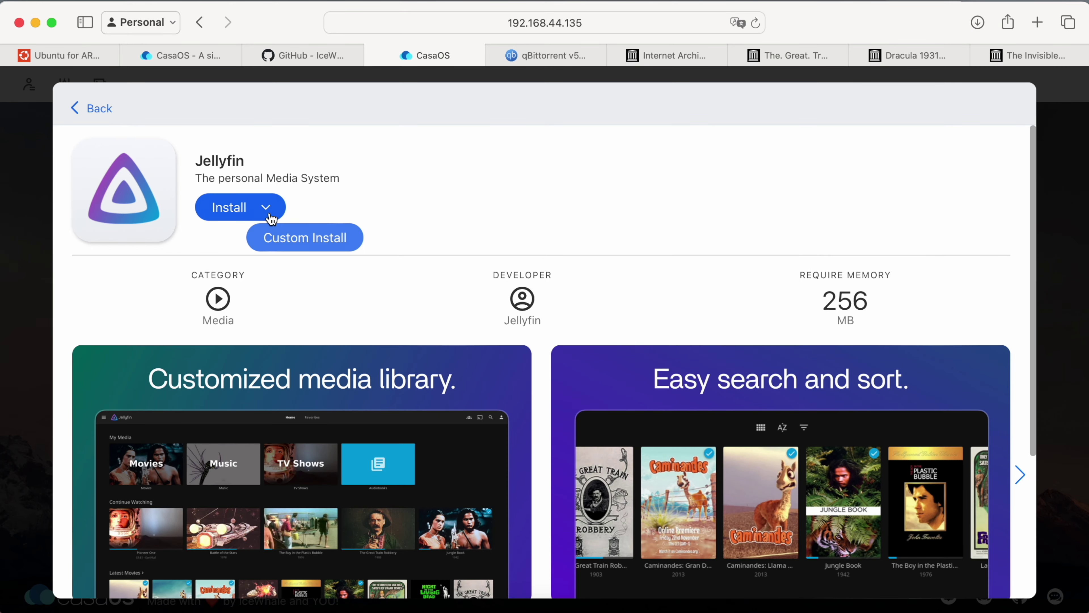
left_click(306, 239)
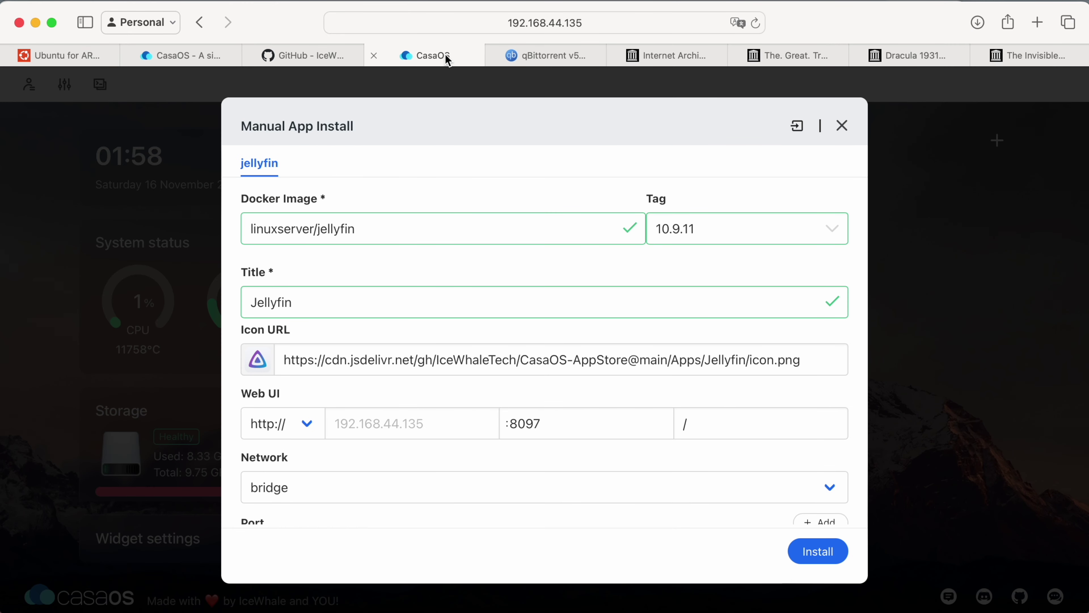
In a duplicated tab, copy the medialibrary folder's path from CasaOS Files.
right_click(446, 58)
left_click(470, 83)
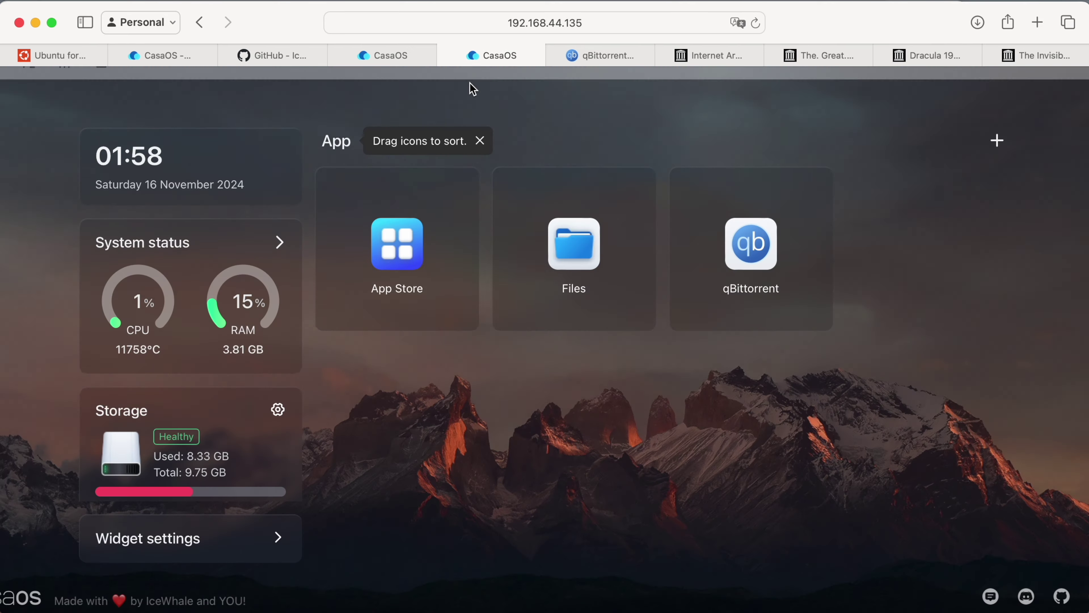
left_click(574, 244)
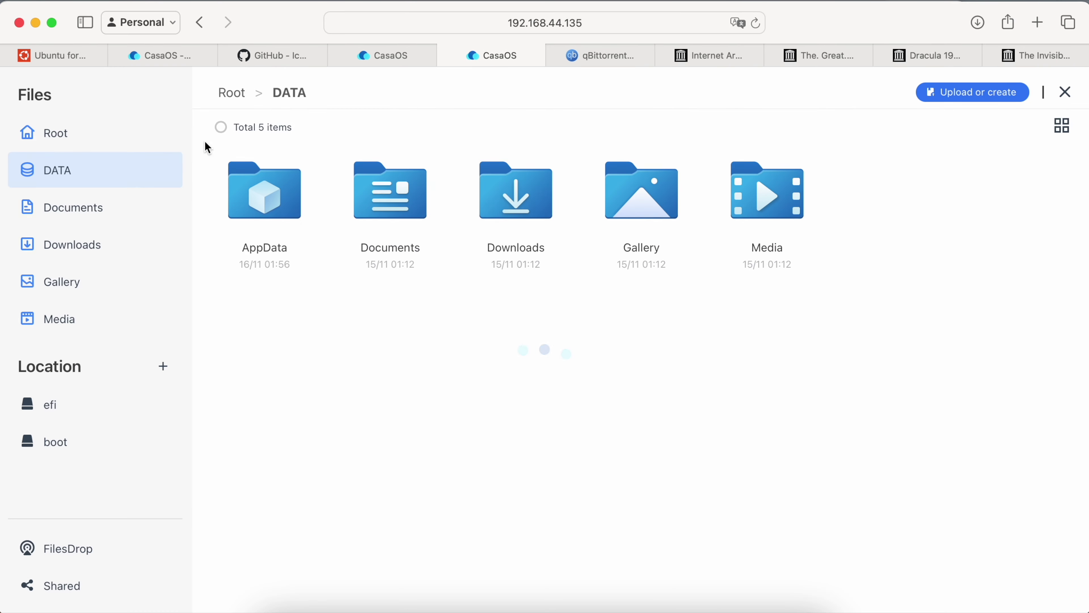
left_click(117, 141)
left_click(246, 339)
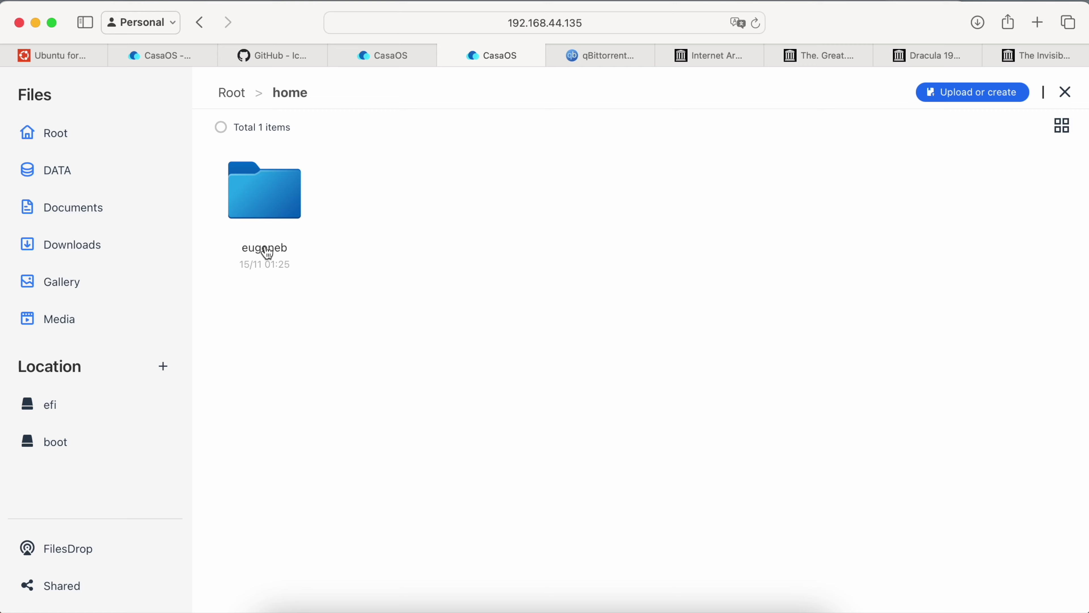
left_click(268, 253)
left_click(304, 162)
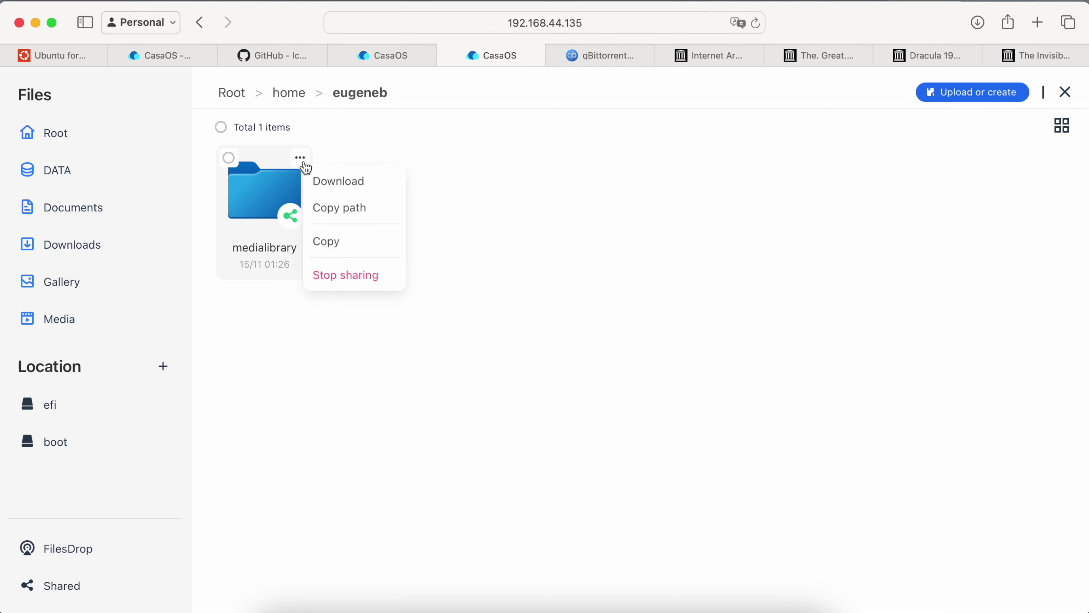
left_click(329, 212)
left_click(408, 54)
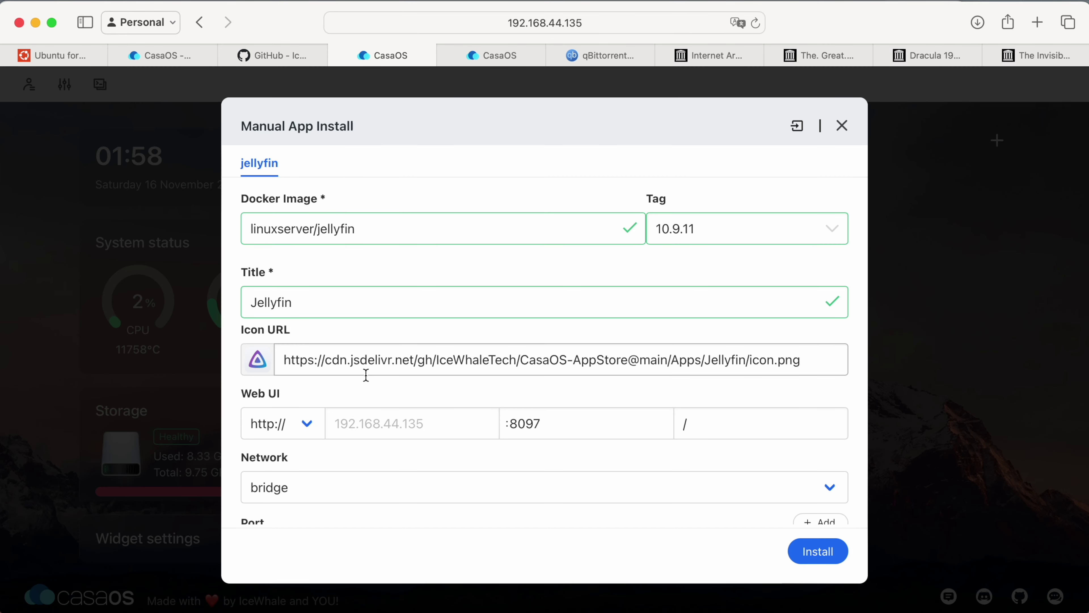
Add a volume mapping from the host medialibrary path to container path /medialibrary.
scroll(366, 375, "down", 10)
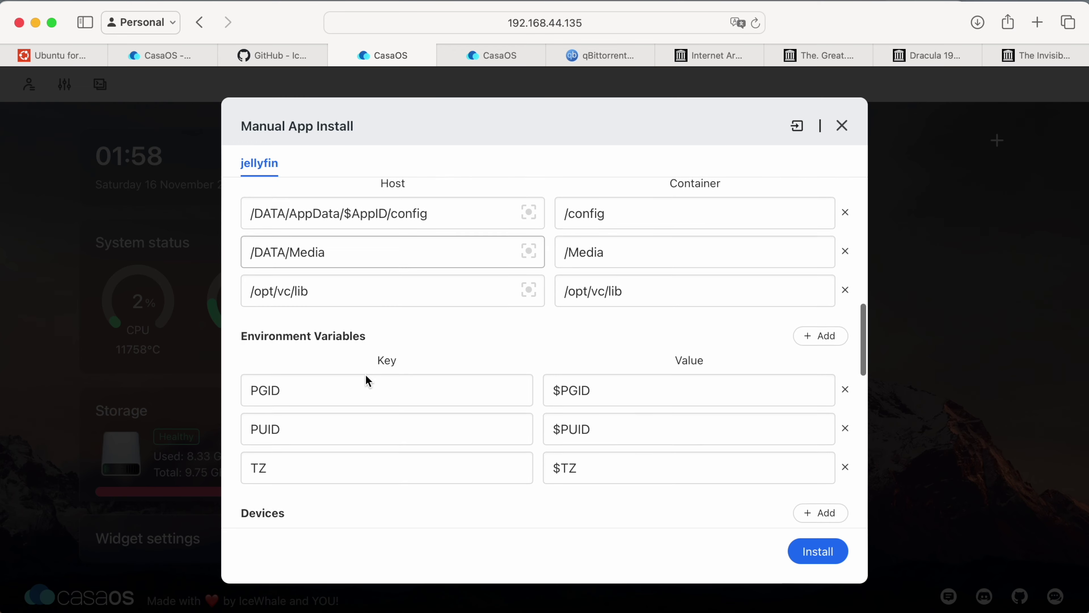
scroll(366, 378, "down", 1)
scroll(369, 268, "up", 3)
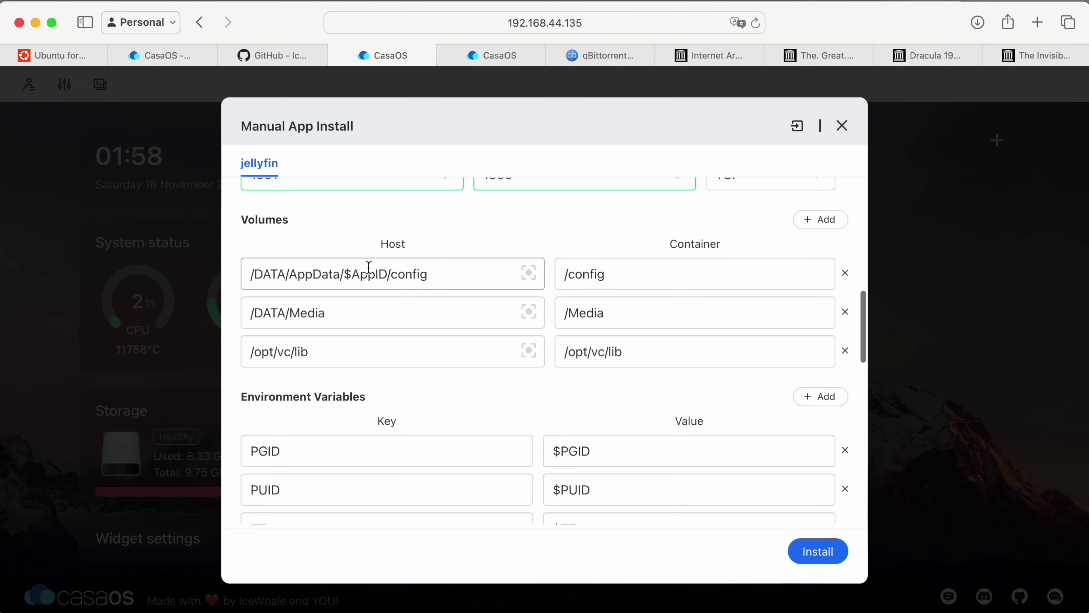
left_click(806, 220)
left_click(362, 400)
key("BackSpace")
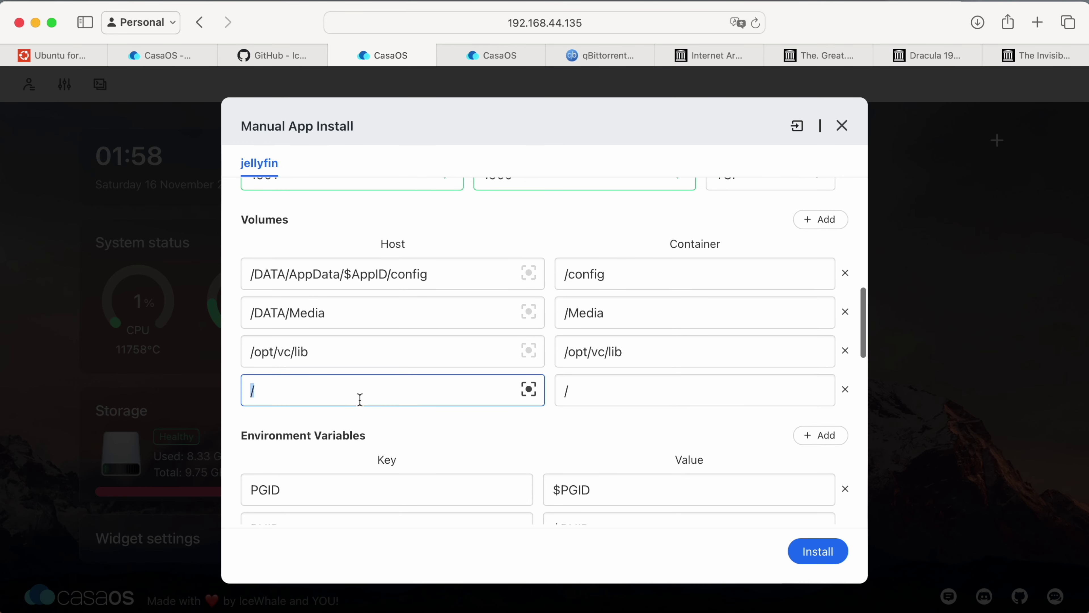
key("super+v")
double_click(393, 390)
key("super+c")
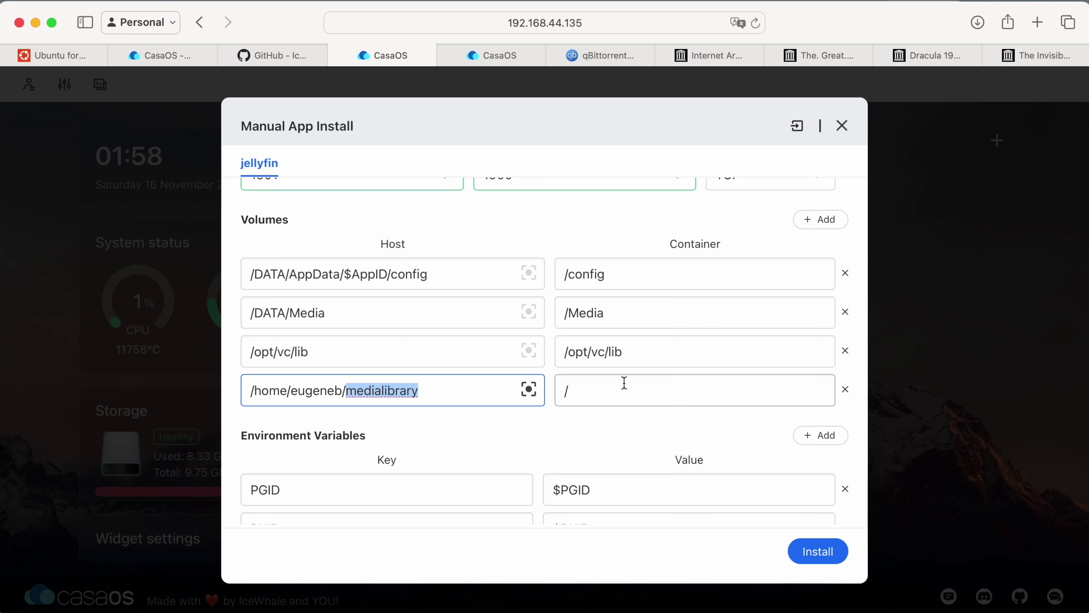
left_click(625, 383)
key("super+v")
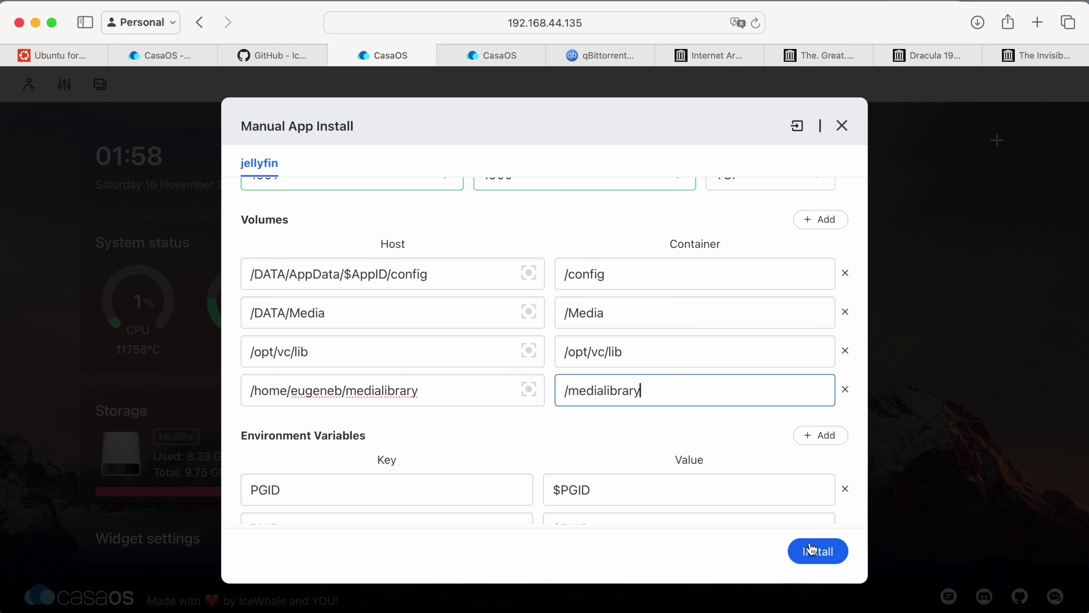
Install Jellyfin, let it finish in the background, and launch it.
left_click(817, 552)
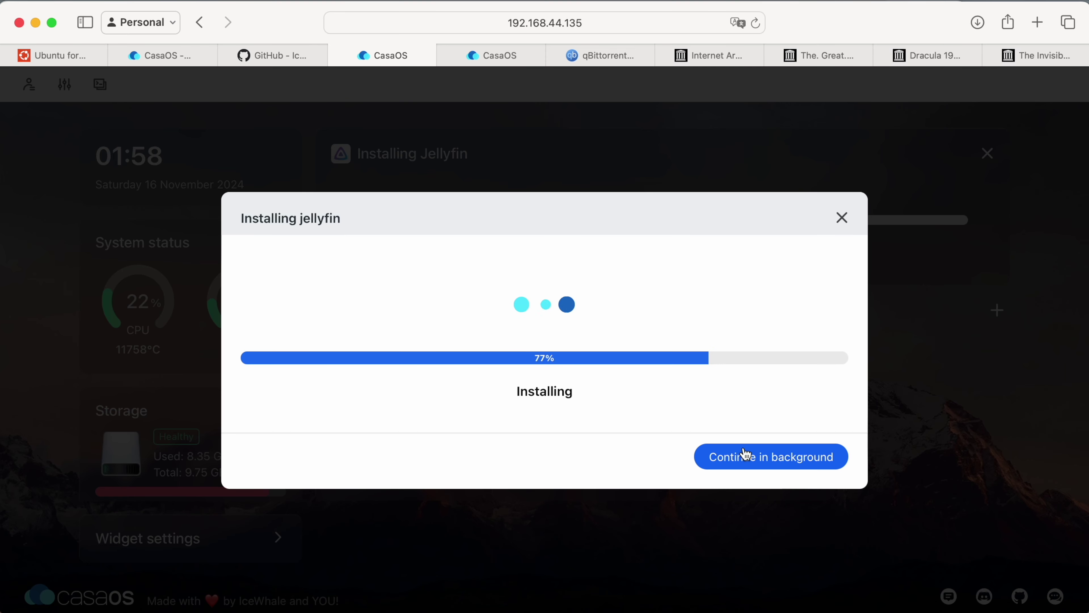
left_click(747, 454)
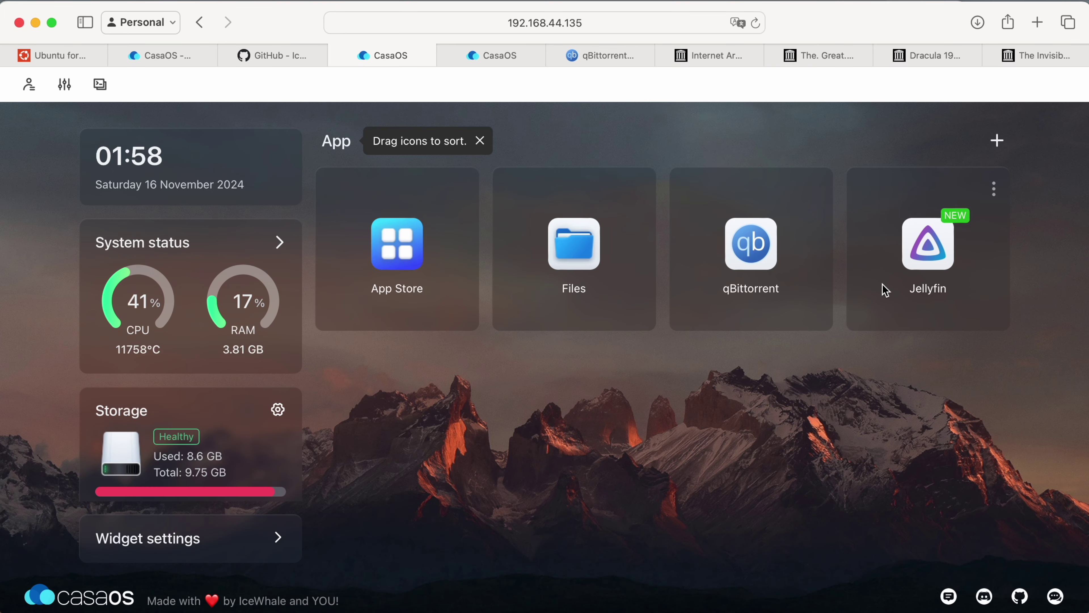
left_click(927, 251)
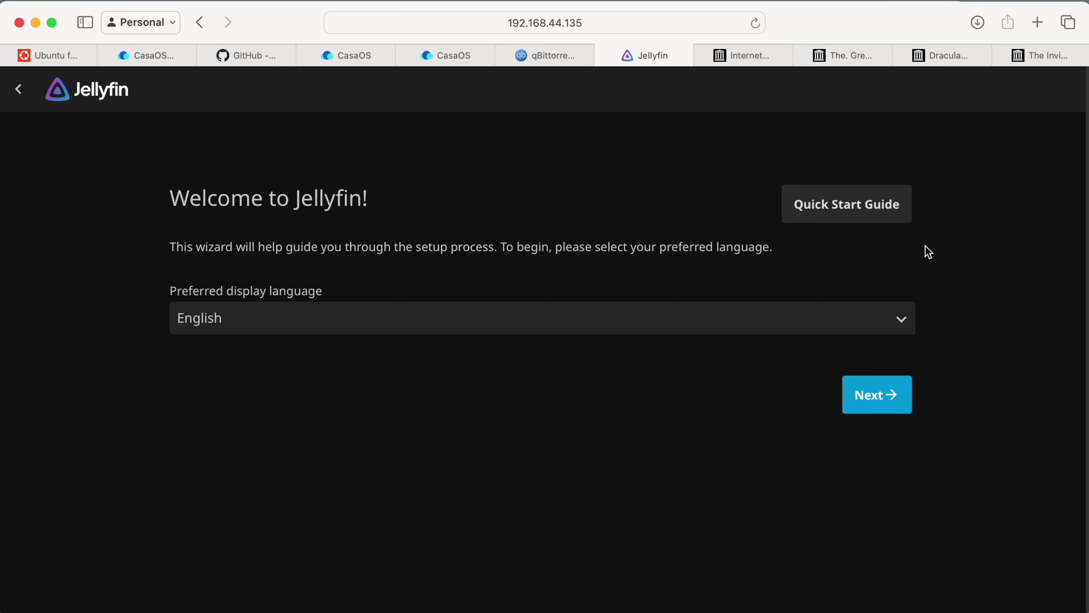
Keep English and enter the admin username, password and password confirmation.
left_click(875, 398)
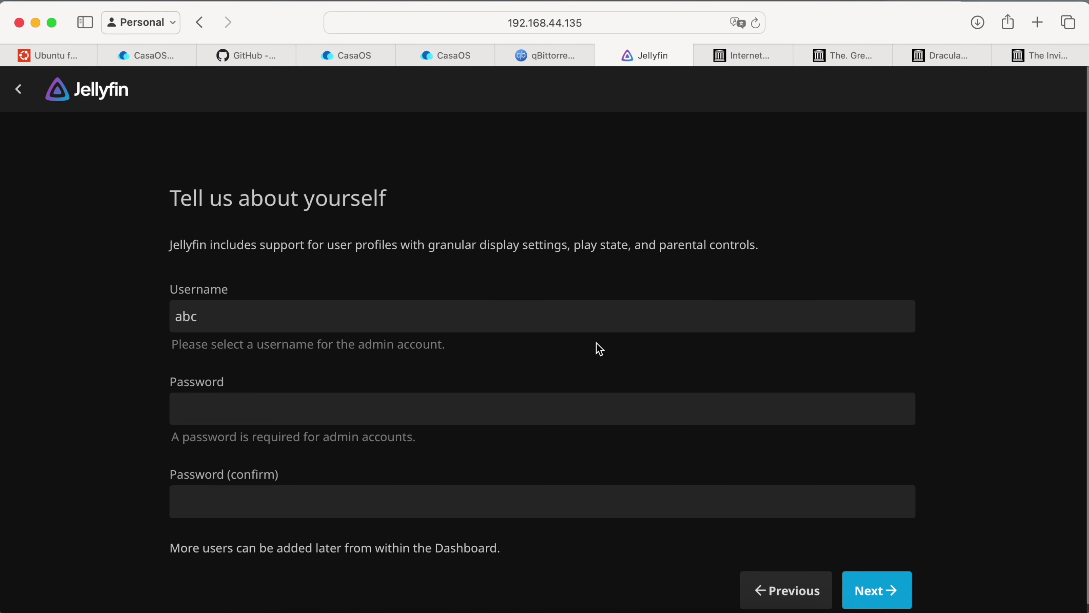
left_click(557, 409)
double_click(259, 306)
type("eugeneb")
key("Tab")
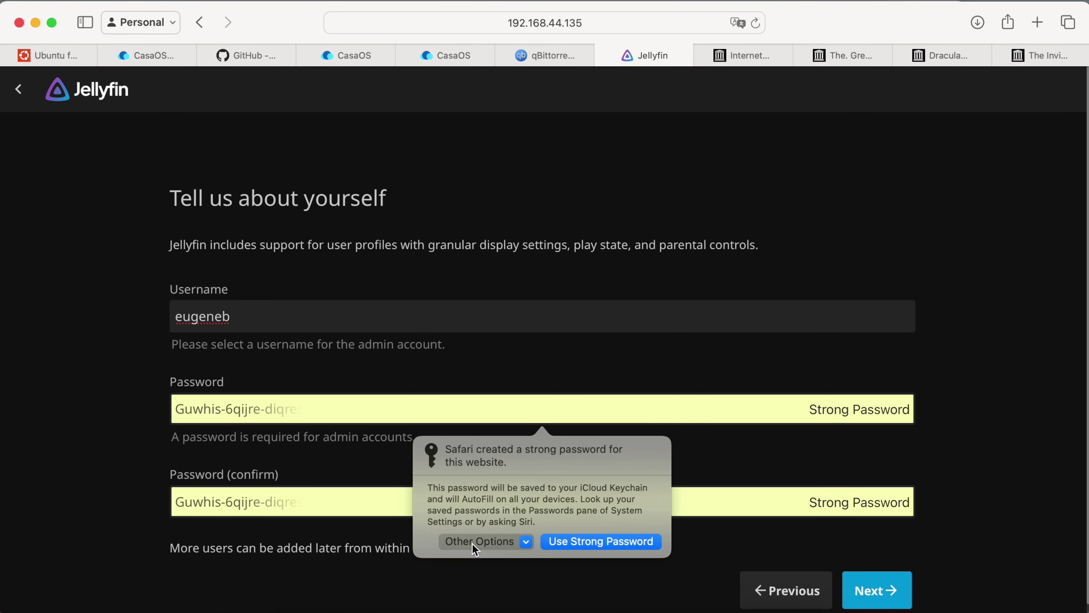
left_click(473, 543)
type("•••••••••")
key("Tab")
type("•••••••••")
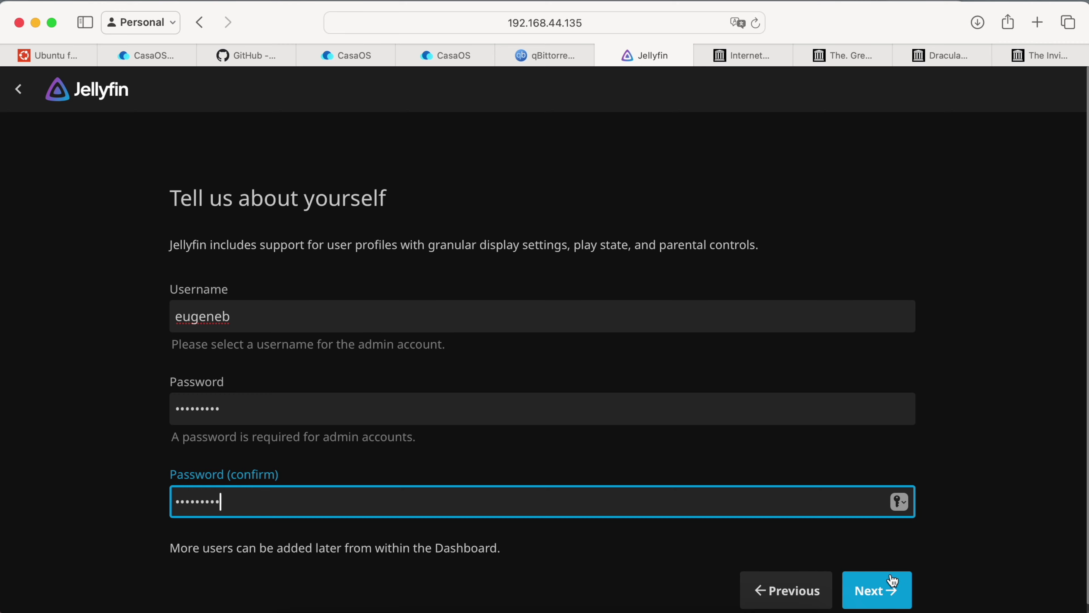
Submit the admin account, decline saving the password, and start a new media library.
left_click(895, 582)
left_click(604, 423)
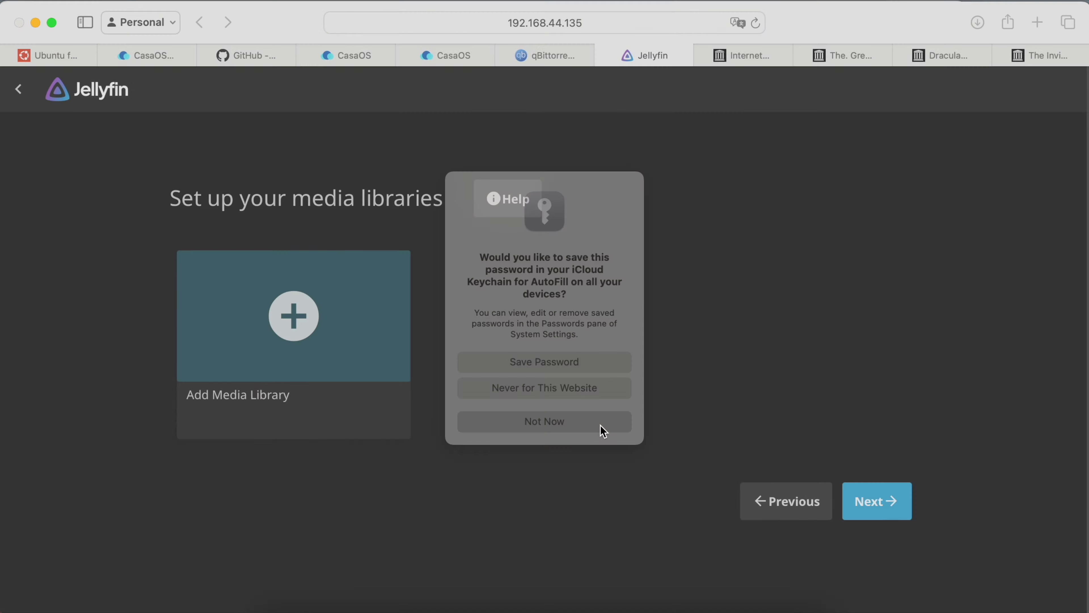
left_click(285, 321)
Make it a Movies library using the folder /medialibrary/Movies.
left_click(325, 198)
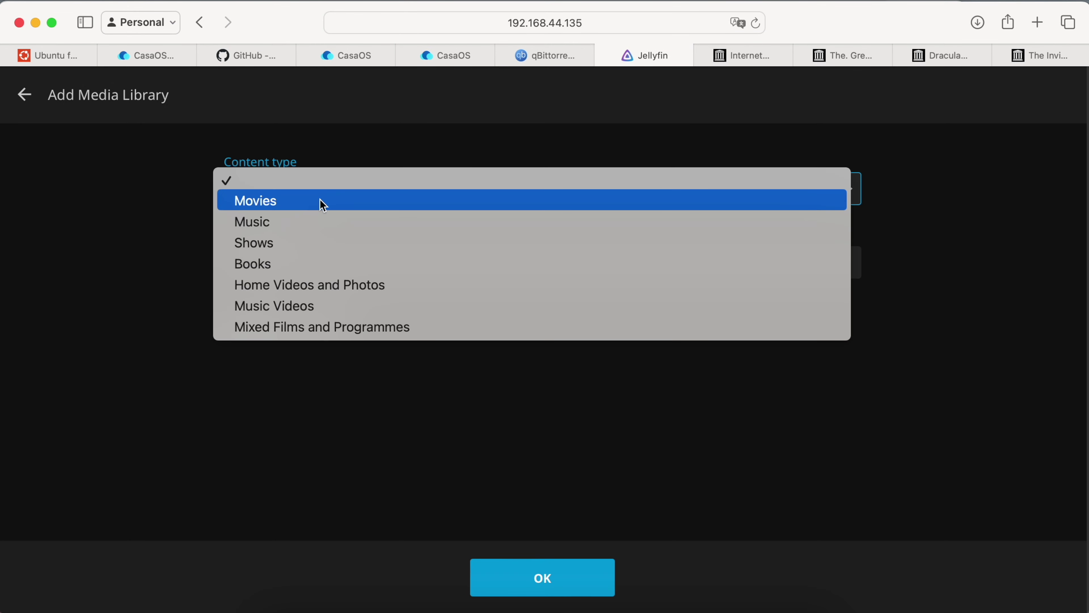
left_click(319, 201)
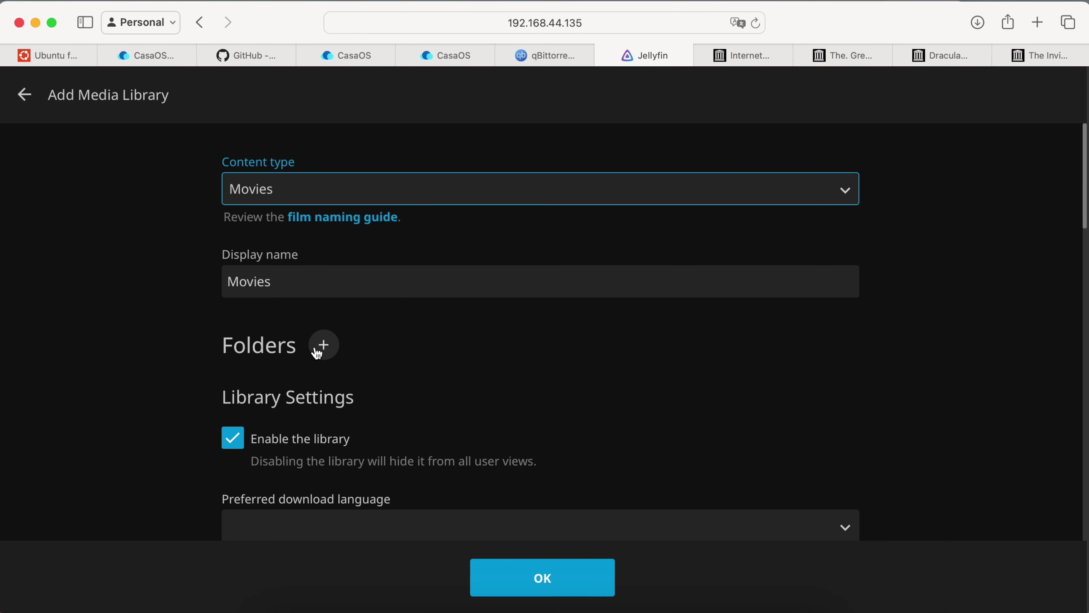
left_click(324, 345)
left_click(313, 331)
left_click(312, 326)
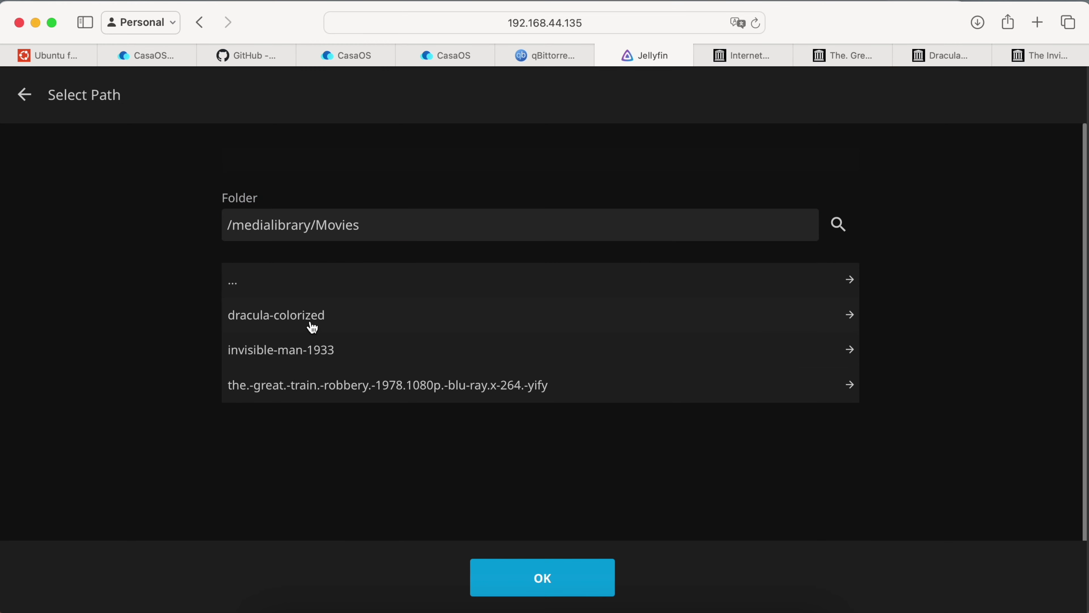
left_click(535, 588)
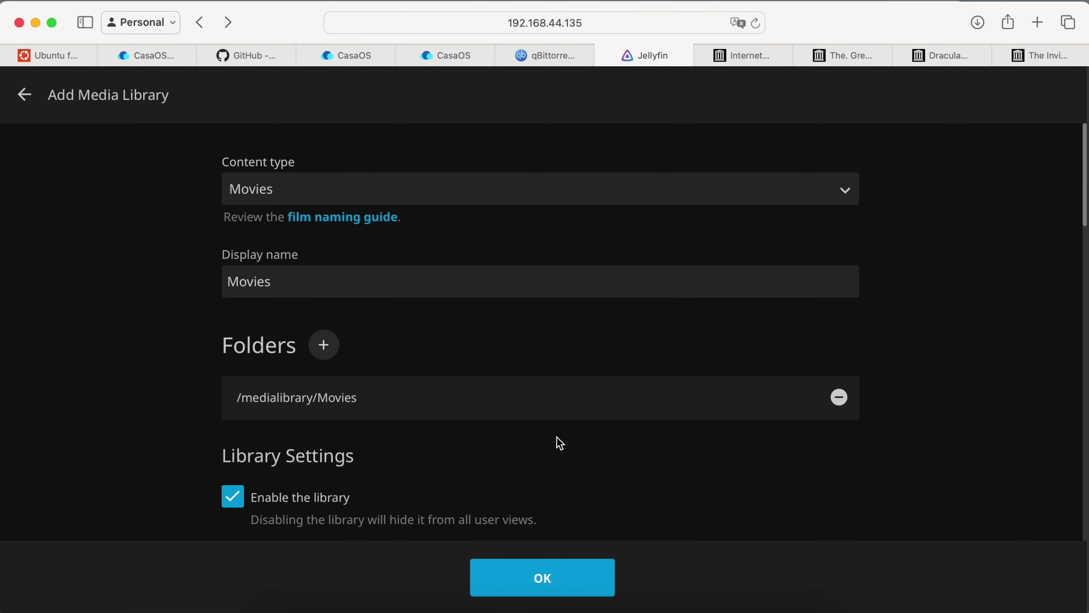
Set the library's download language to English and country to United States.
scroll(560, 443, "down", 7)
left_click(500, 283)
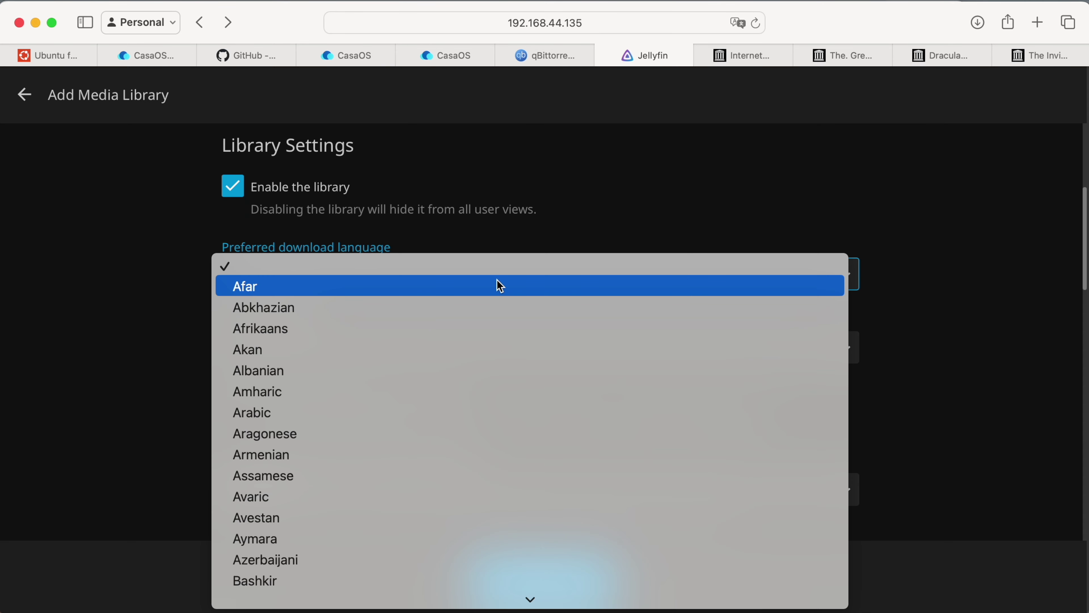
key("e")
key("Return")
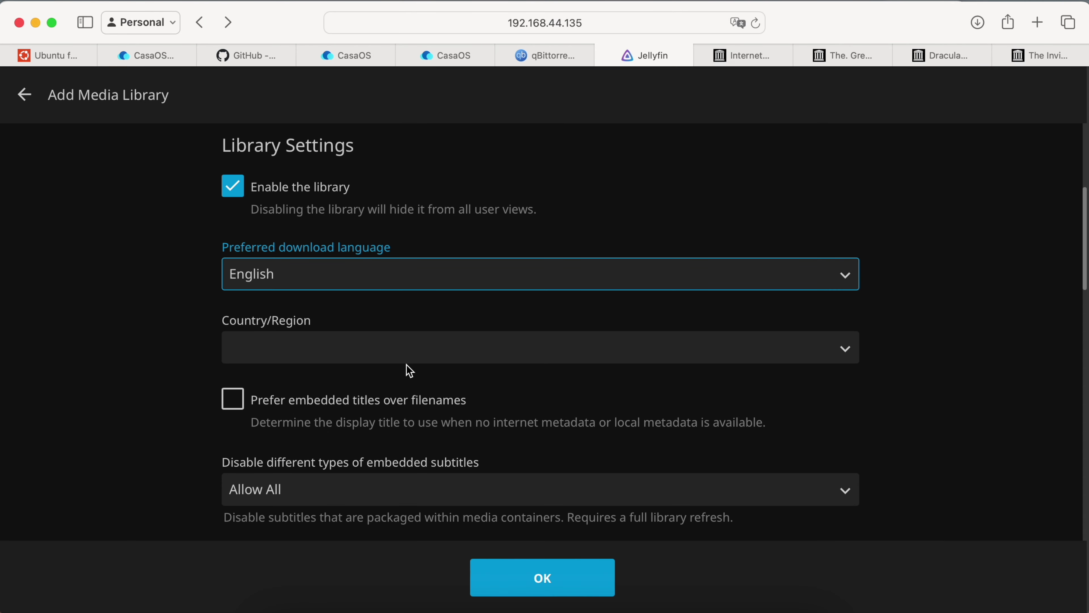
left_click(408, 348)
key("u")
key("n")
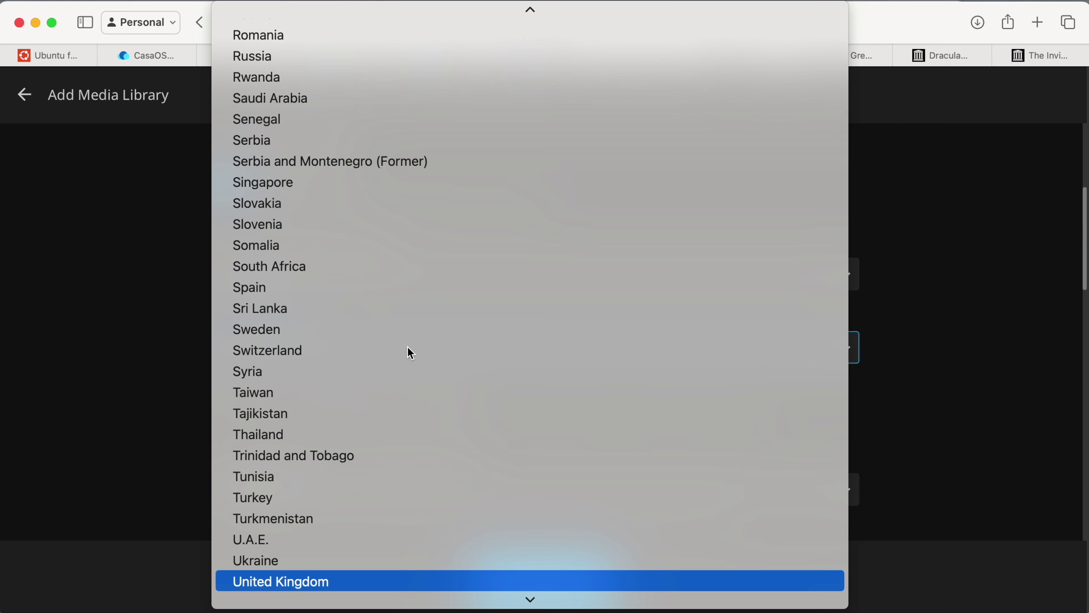
key("Down")
key("Return")
Save artwork alongside the media files, save the library, and continue to the next step.
scroll(410, 353, "down", 10)
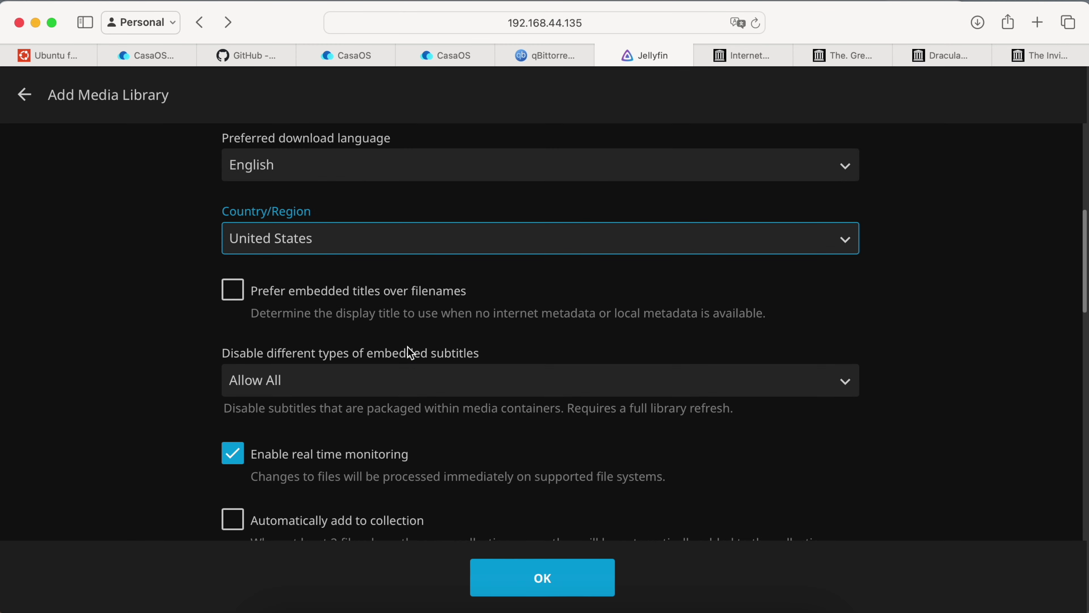
scroll(411, 353, "down", 10)
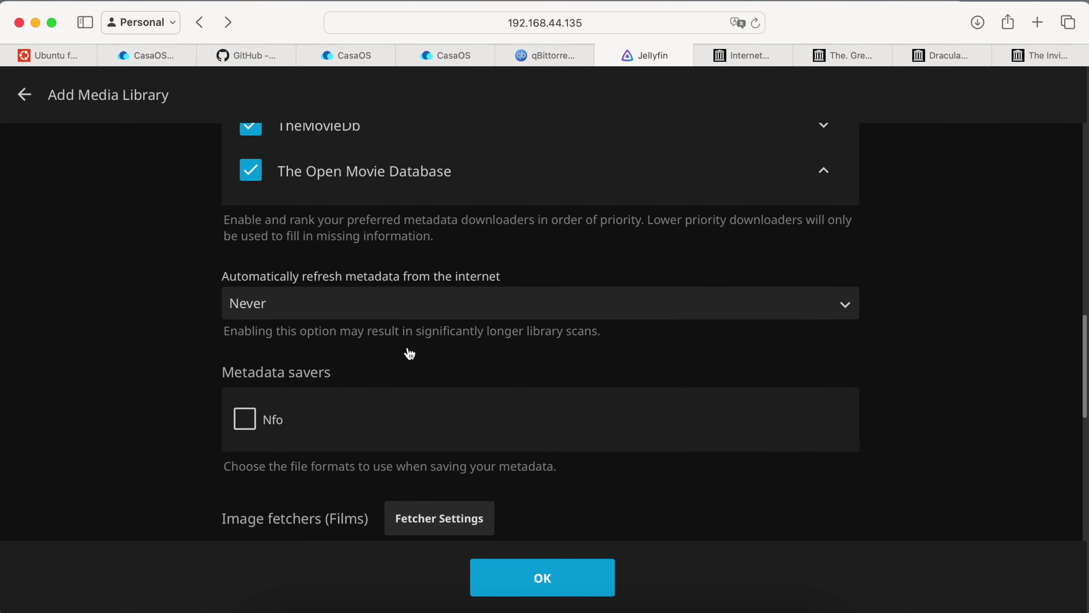
scroll(410, 353, "down", 4)
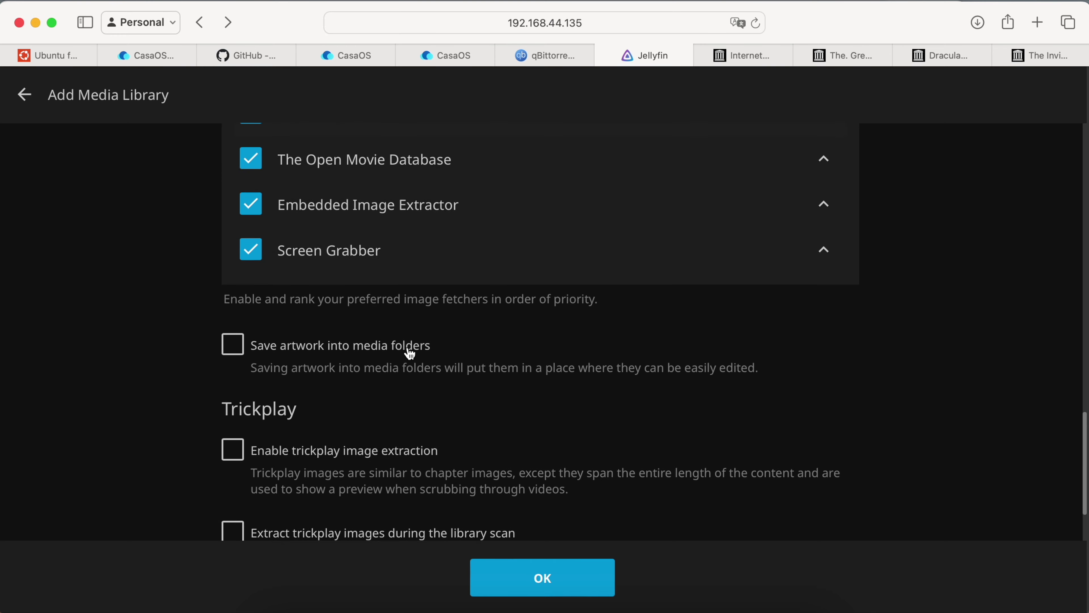
left_click(382, 270)
scroll(382, 275, "down", 5)
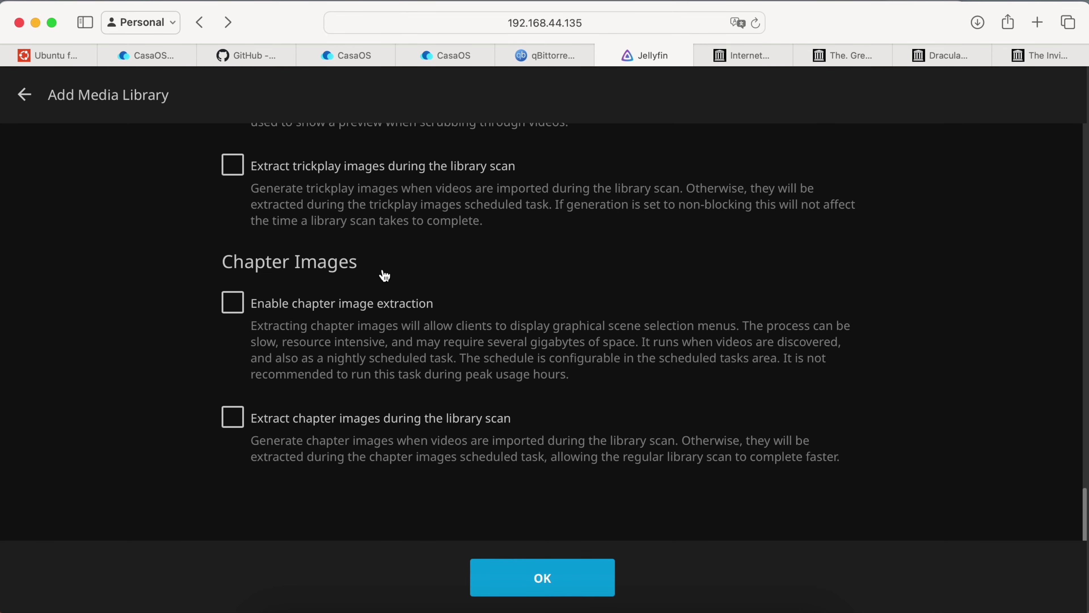
left_click(547, 575)
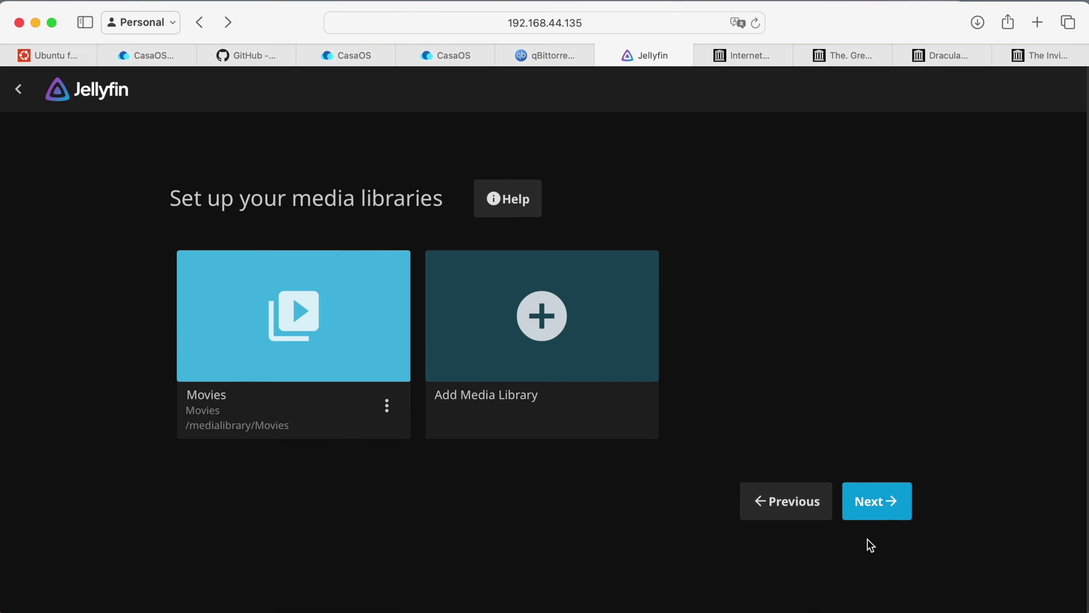
left_click(877, 509)
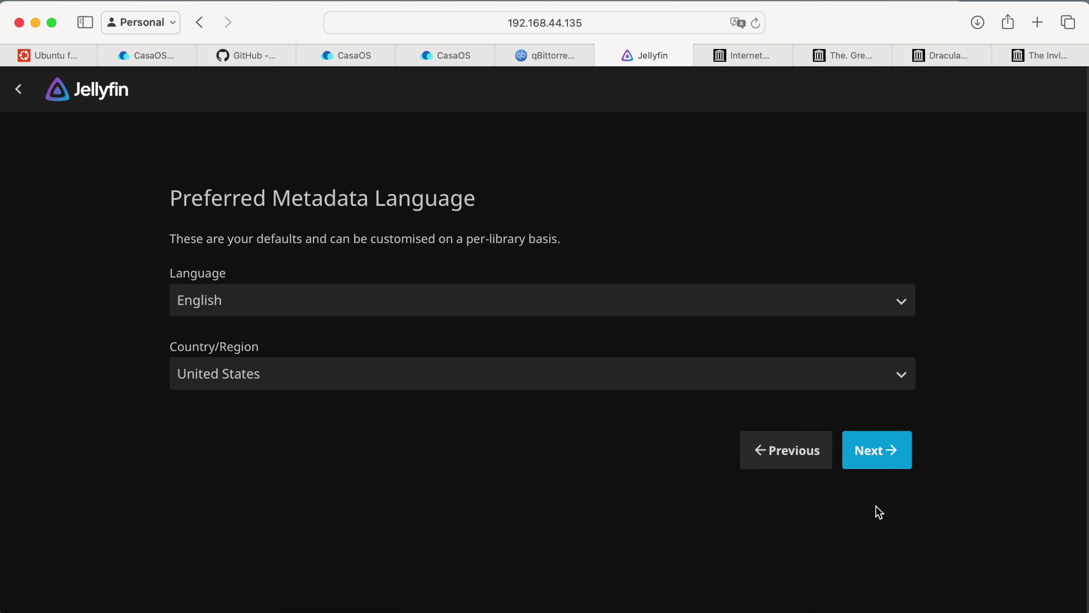
Accept the English / United States metadata and remote access defaults, and finish setup.
left_click(883, 455)
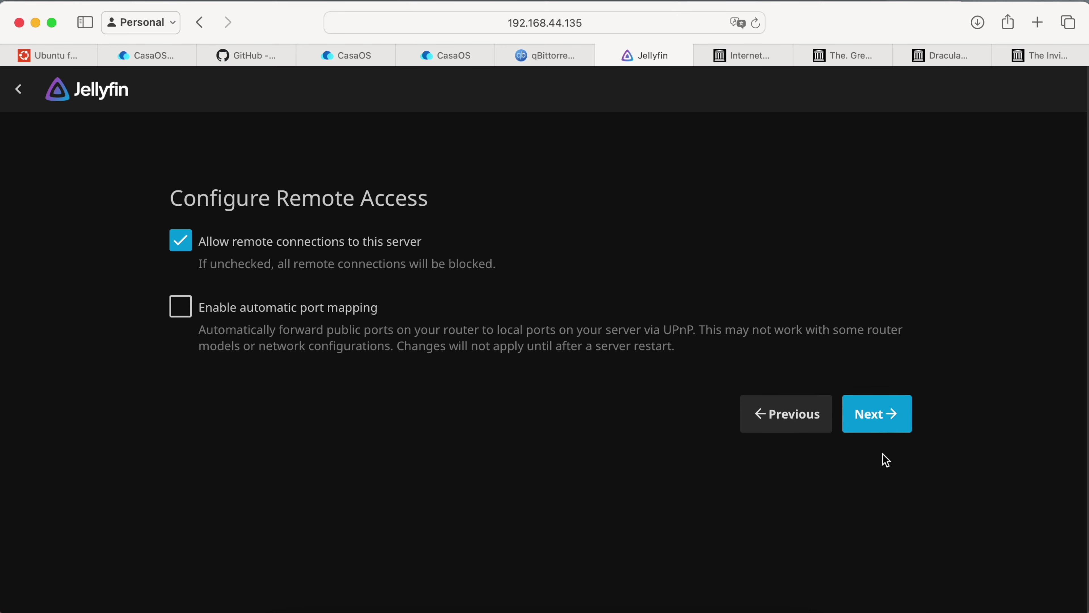
left_click(883, 427)
left_click(881, 327)
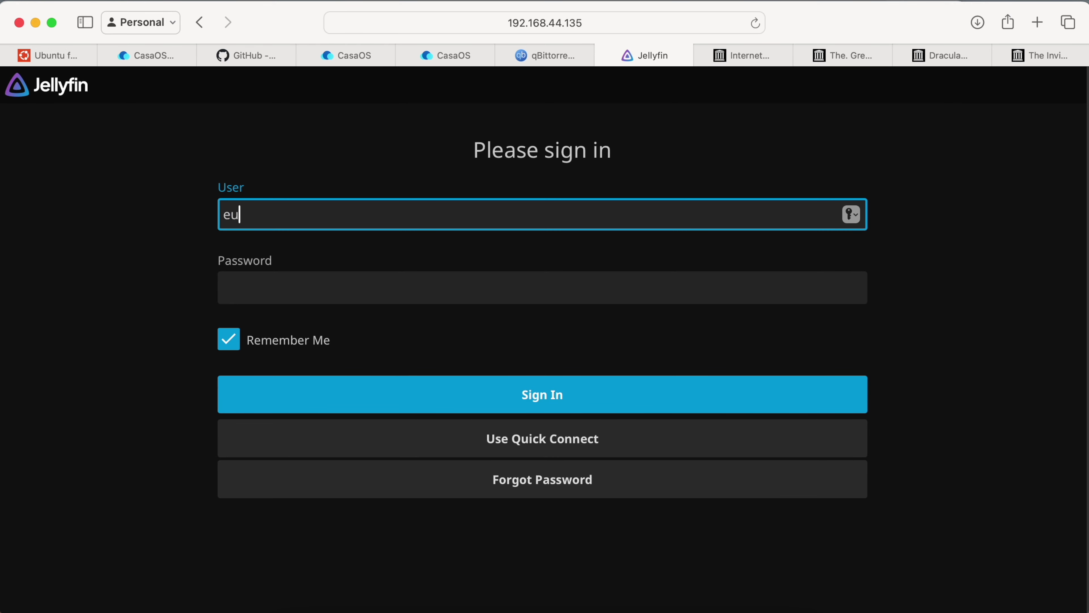
Sign in with the admin password, decline saving it, and open the Movies library.
key("Tab")
type("•••••••")
key("Return")
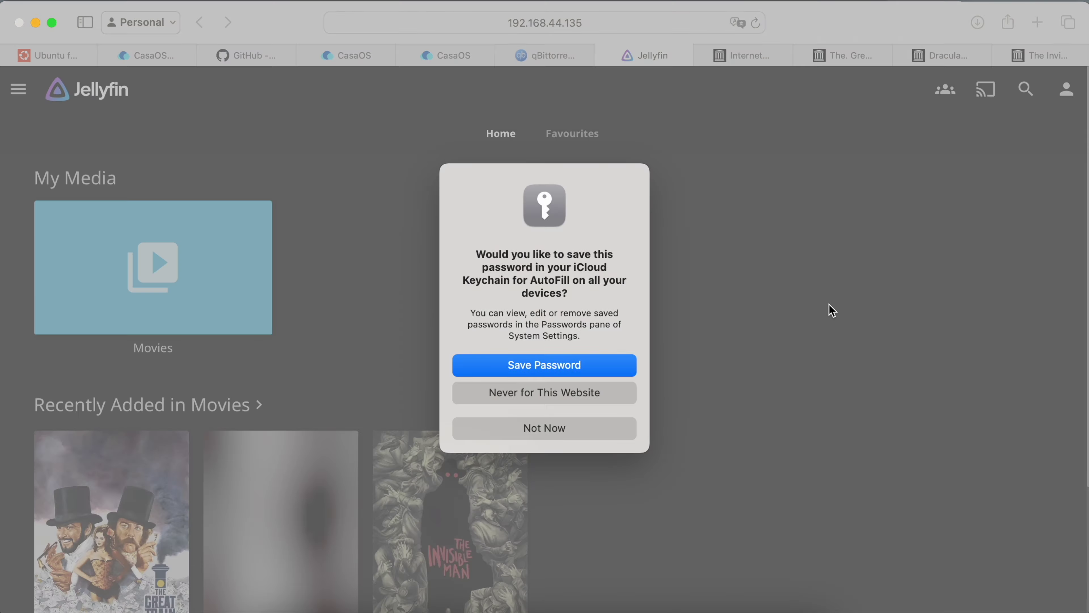
left_click(613, 430)
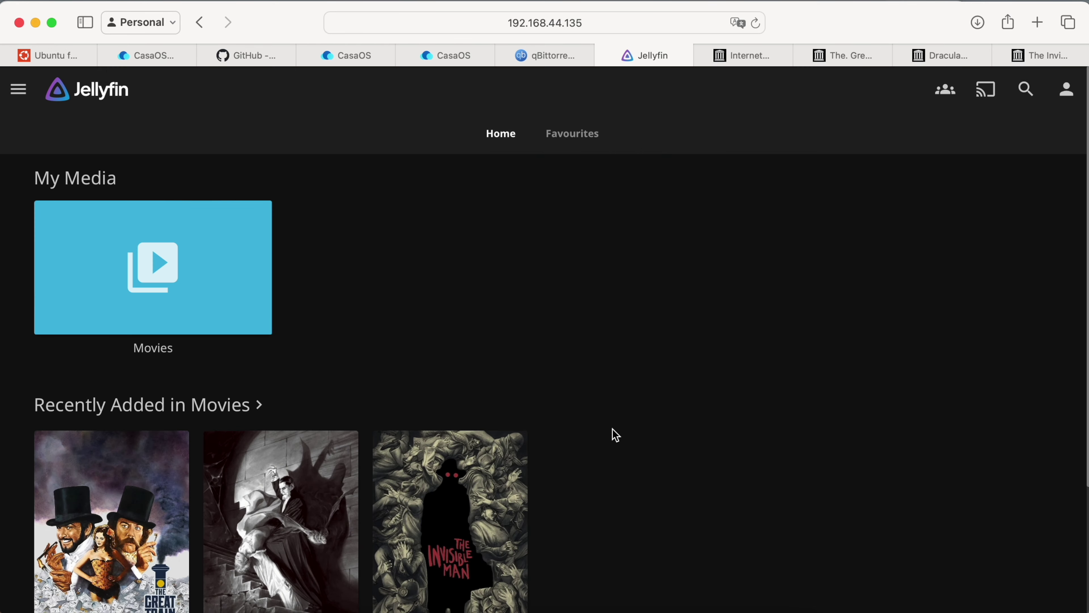
left_click(258, 247)
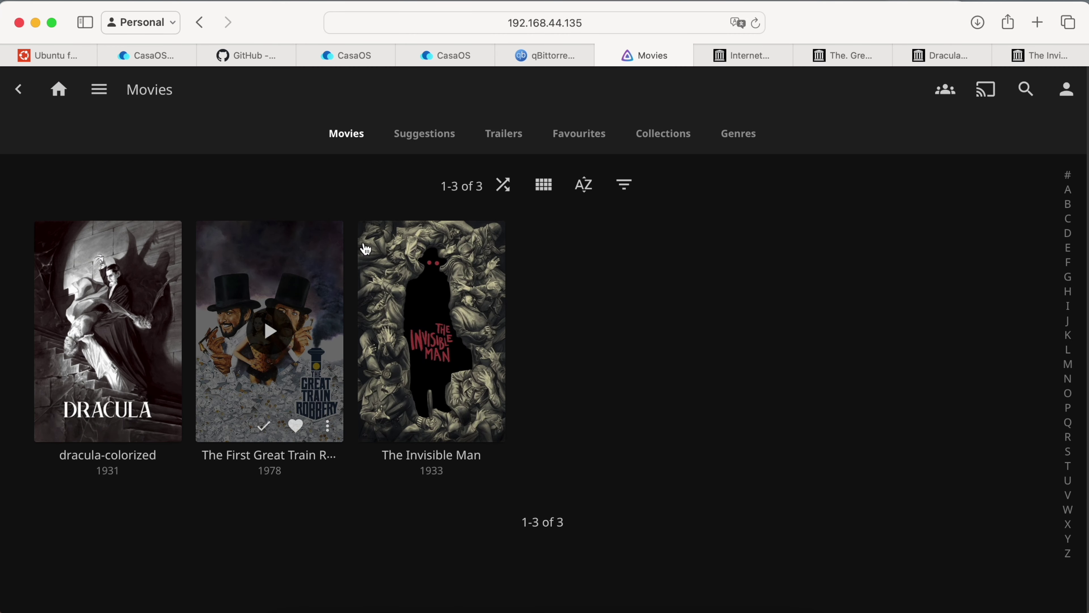
Inspect the dracula-colorized film's details page, then return to Movies.
mouse_move(426, 254)
mouse_move(325, 266)
left_click(169, 263)
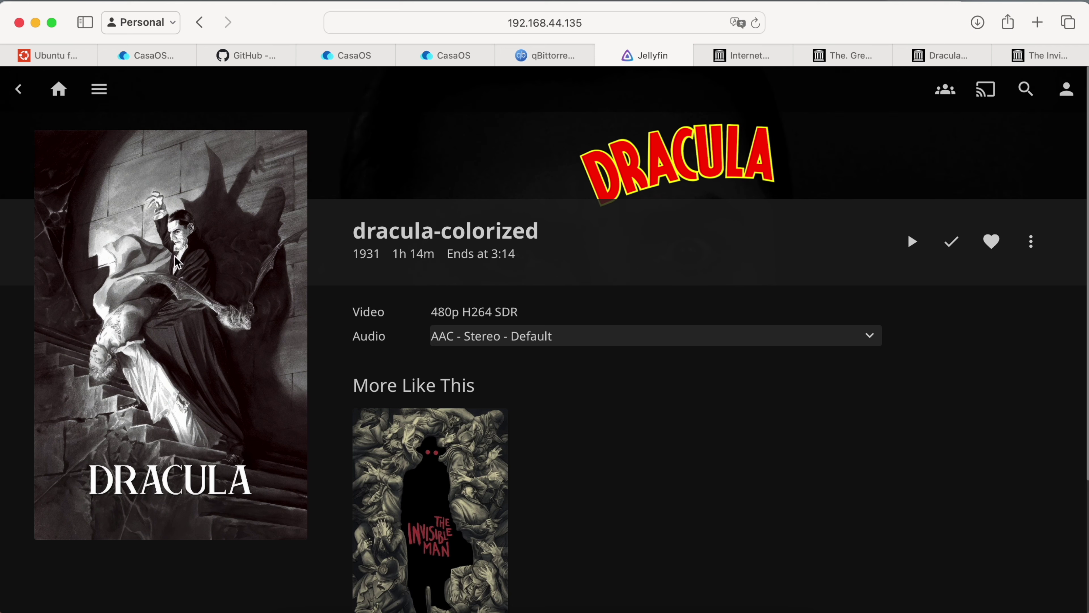
left_click_drag(355, 230, 564, 235)
left_click(564, 235)
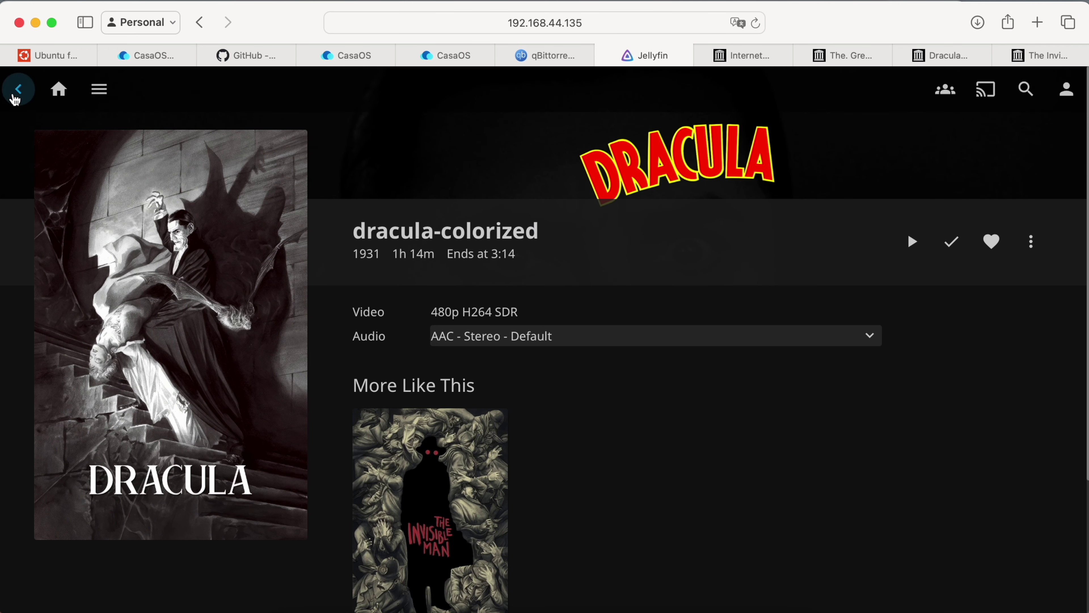
left_click(18, 89)
Inspect The Great Train Robbery and The Invisible Man, then open Dracula's options menu.
left_click(321, 279)
left_click(18, 90)
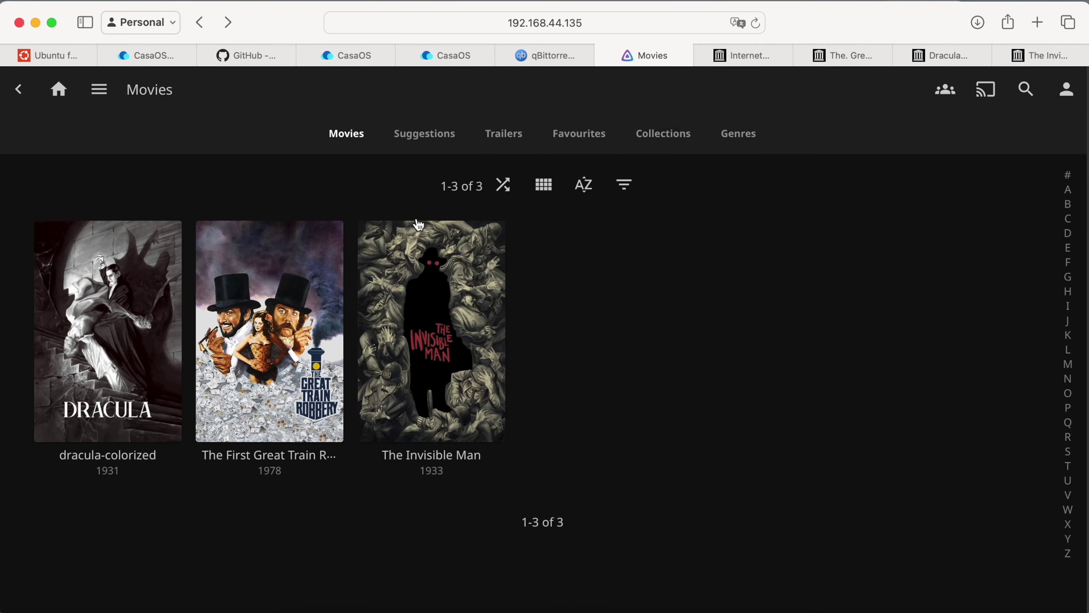
left_click(497, 262)
scroll(497, 296, "down", 1)
scroll(494, 291, "down", 5)
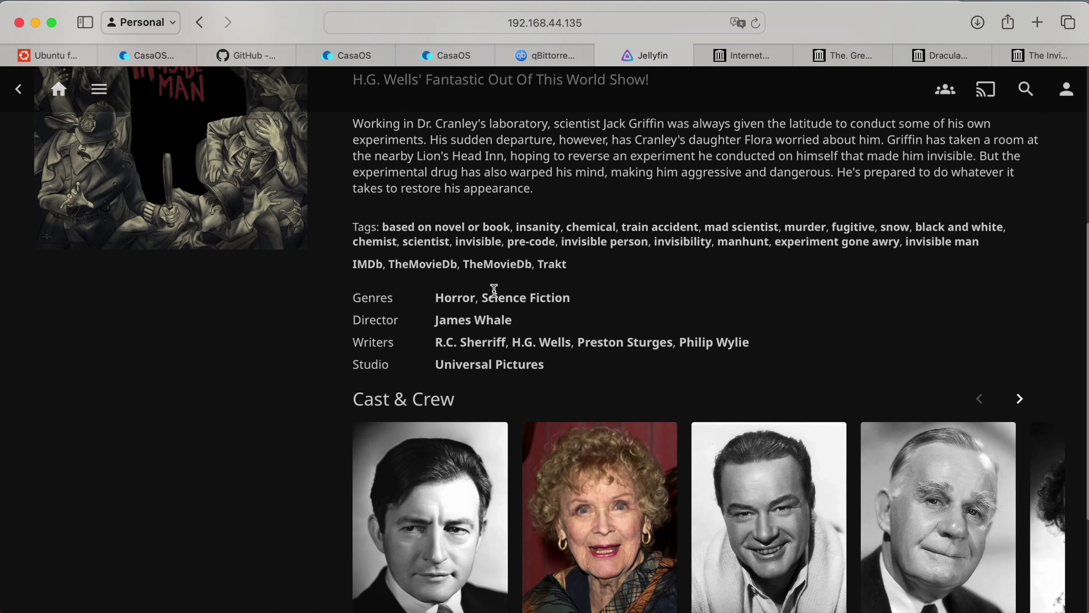
scroll(493, 287, "up", 5)
left_click(18, 89)
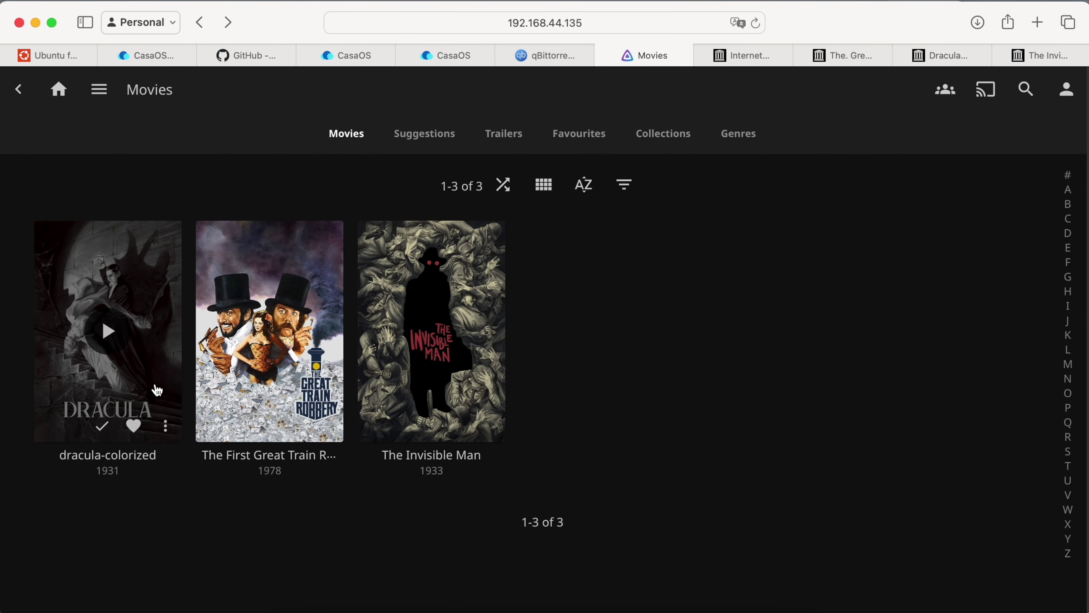
left_click(166, 427)
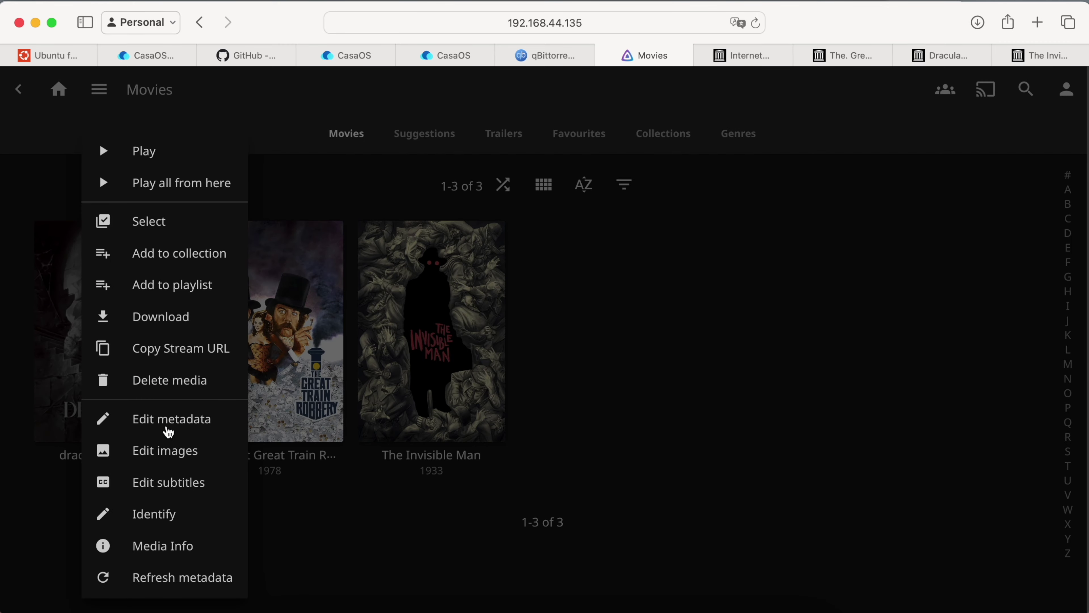
Edit dracula-colorized metadata, find the empty TheMovieDb Film Id, and search dracula on TMDB.
left_click(167, 426)
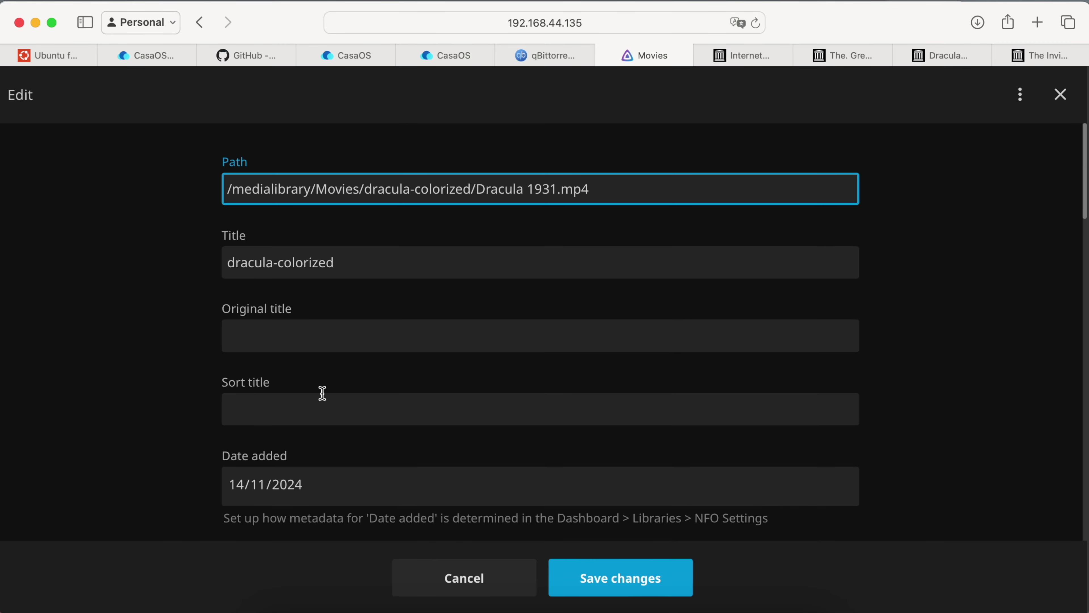
scroll(322, 393, "down", 15)
left_click(746, 315)
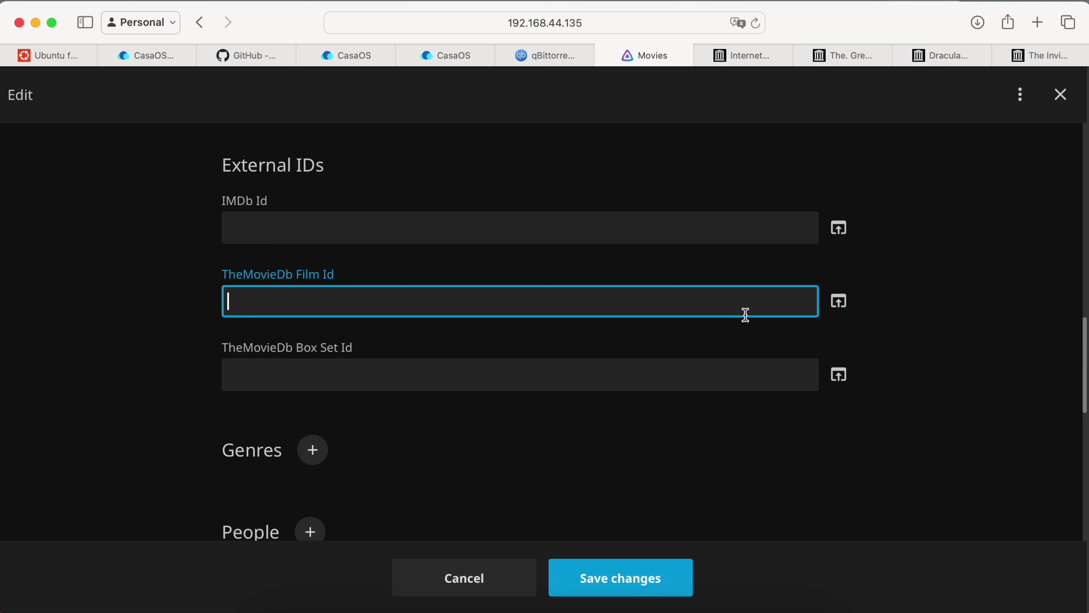
left_click(840, 312)
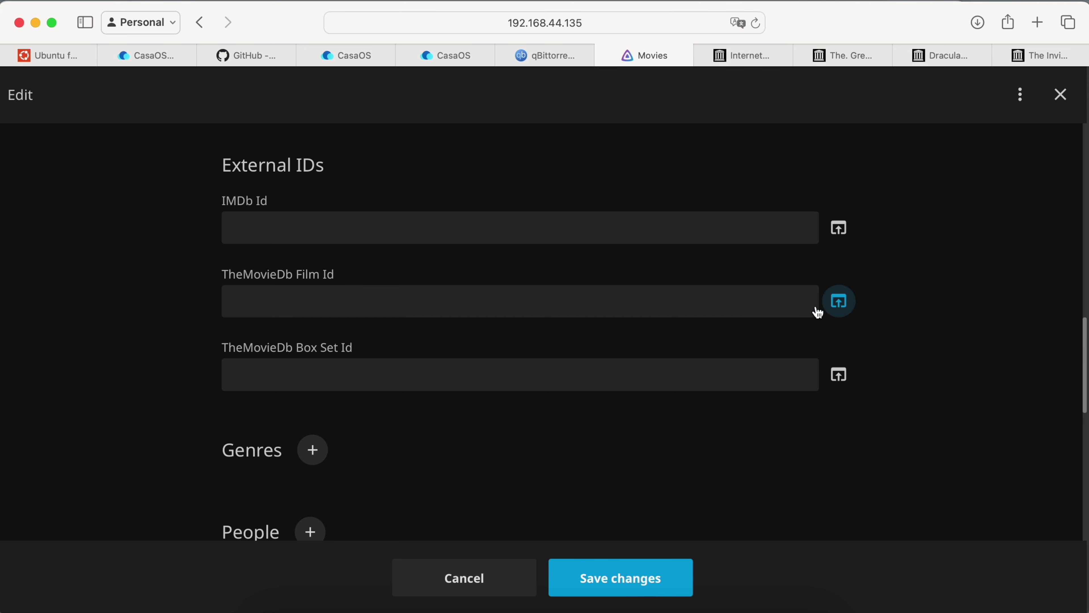
left_click(669, 305)
left_click_drag(234, 285, 356, 274)
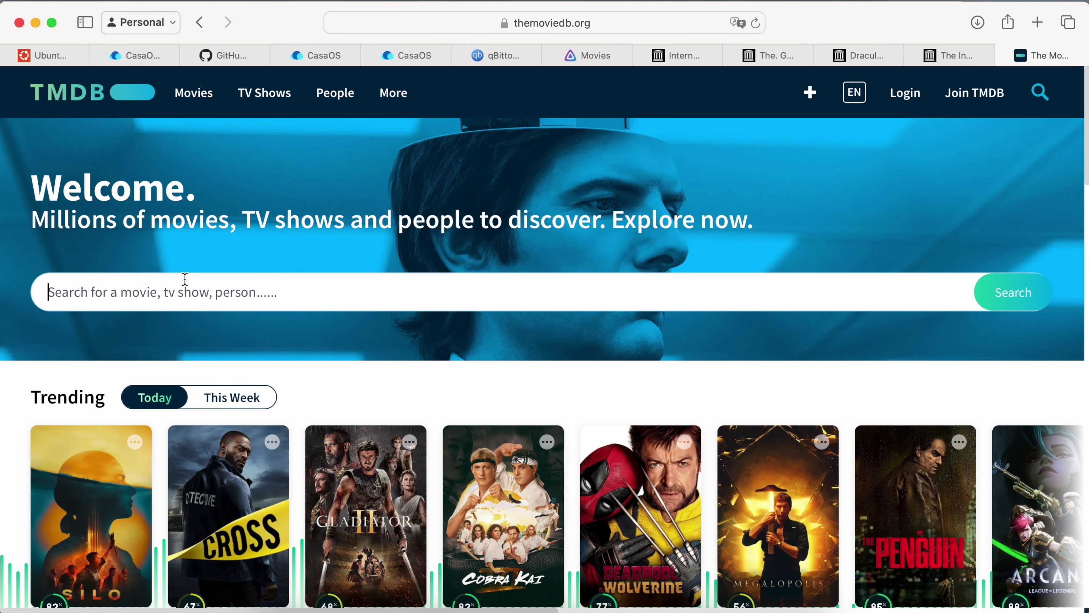
type("dracula")
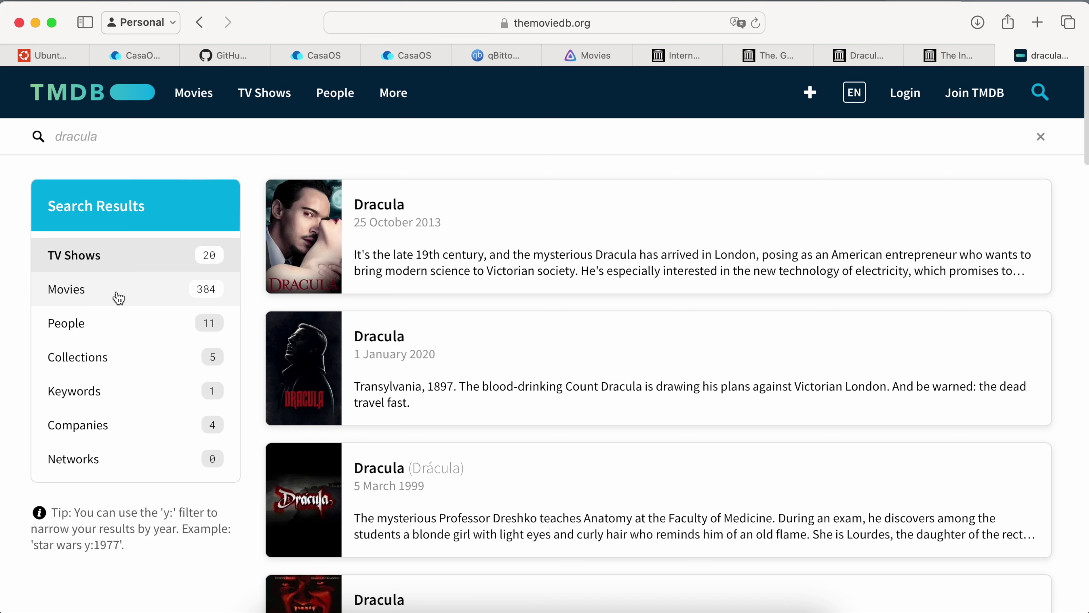
Filter TMDB results to Movies, open Dracula (1931), and copy its share link.
left_click(119, 298)
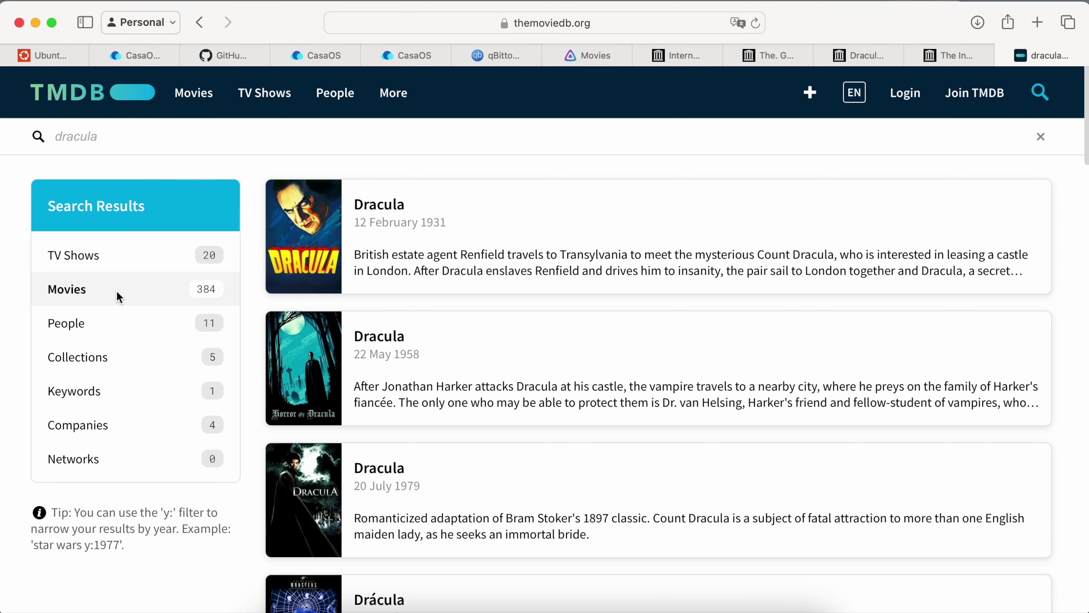
left_click(324, 235)
mouse_move(671, 143)
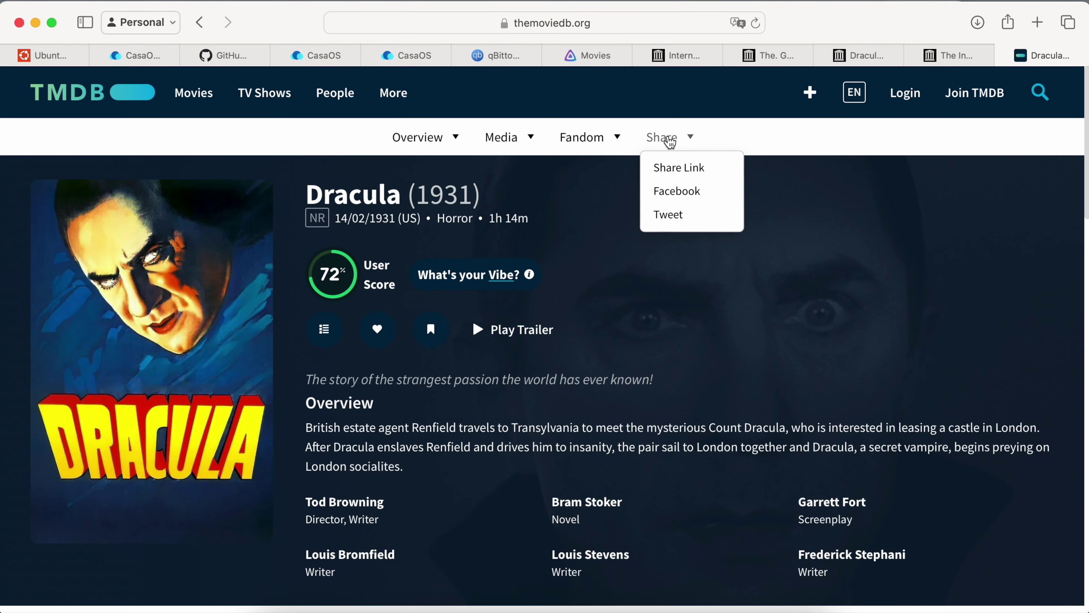
left_click(683, 169)
left_click(538, 376)
key("super+c")
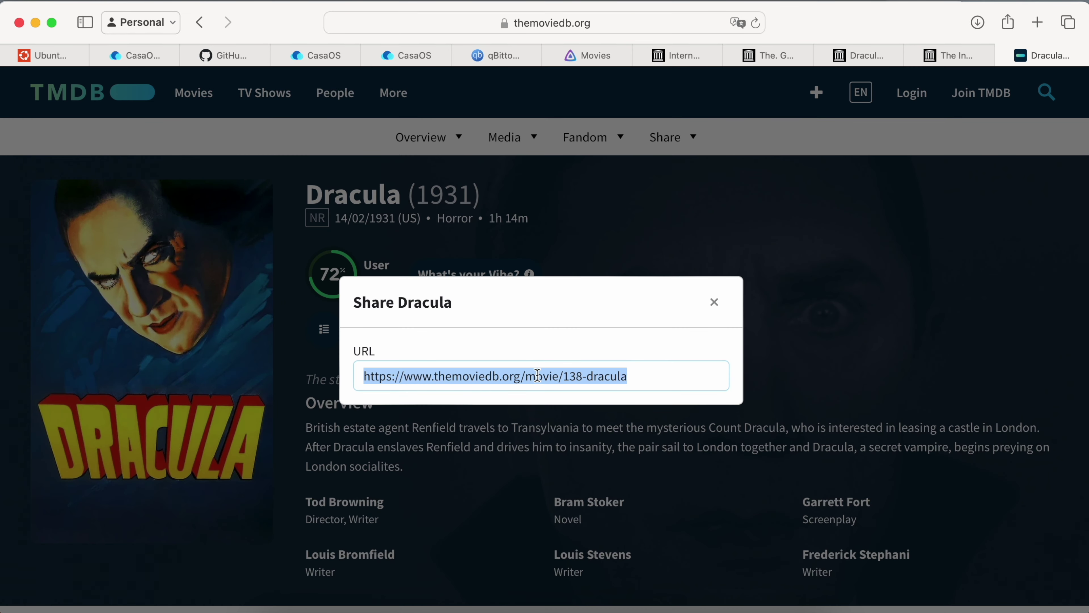
left_click(594, 53)
left_click(399, 301)
Set TheMovieDb Film Id to 138 from the pasted URL, verify it on TMDB, and save.
key("super+v")
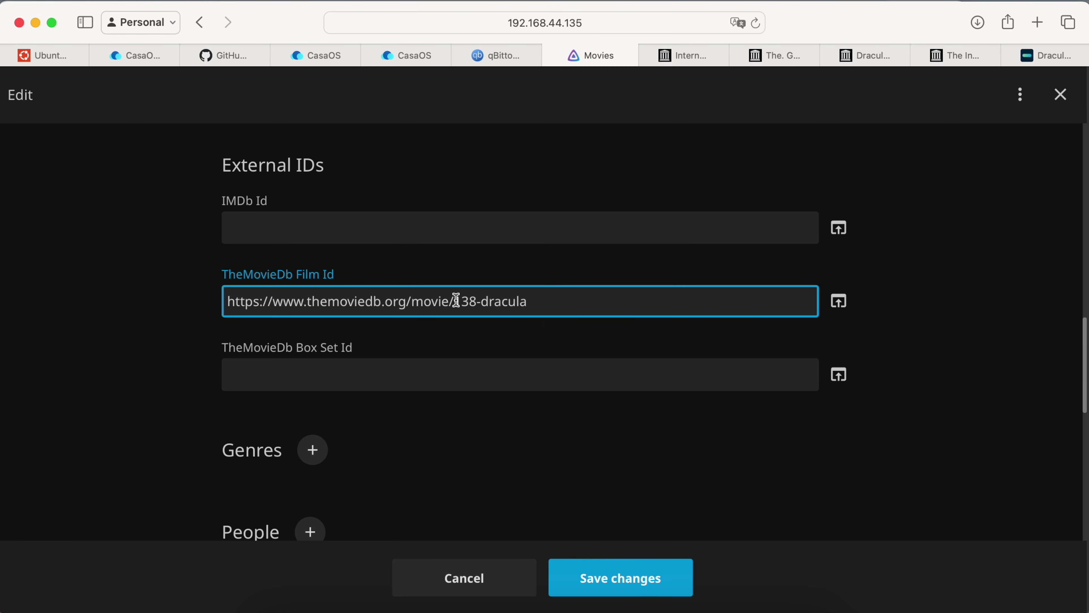
left_click_drag(456, 302, 505, 299)
key("BackSpace")
key("BackSpace")
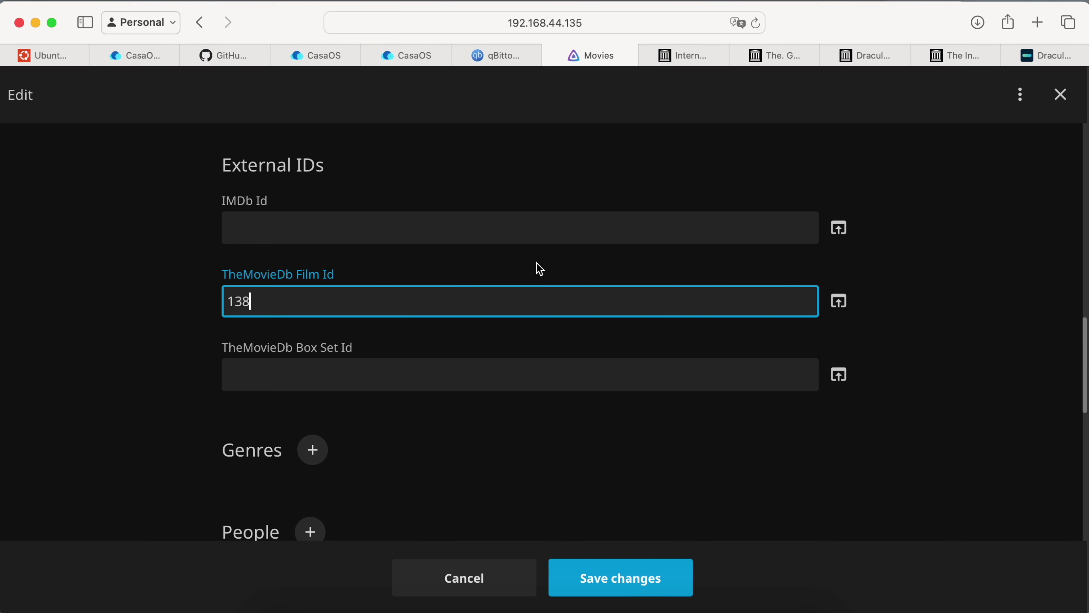
left_click(536, 263)
left_click(838, 301)
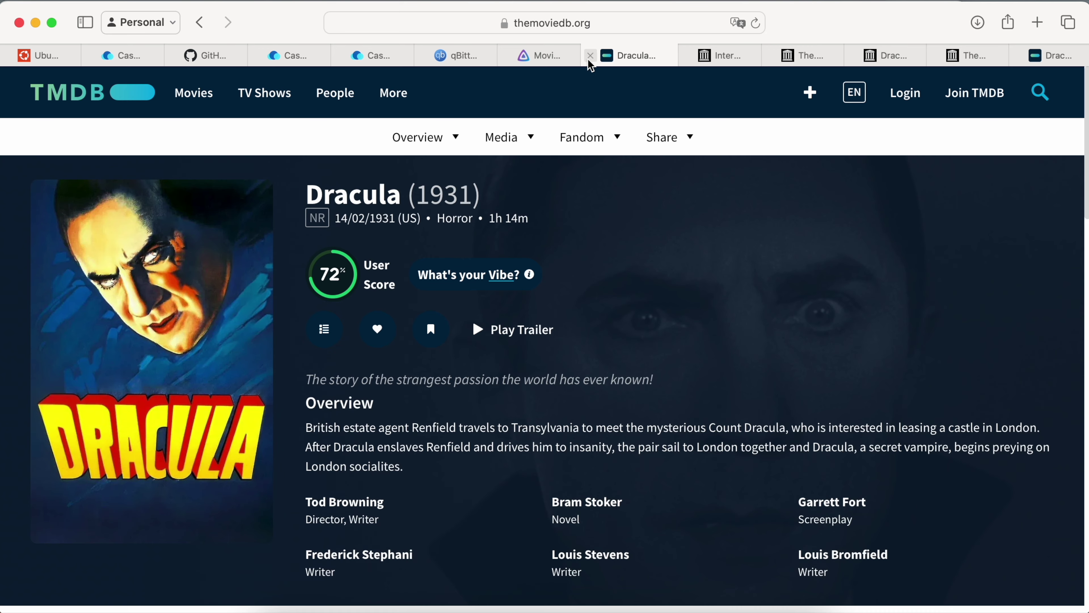
left_click(592, 56)
scroll(479, 304, "down", 8)
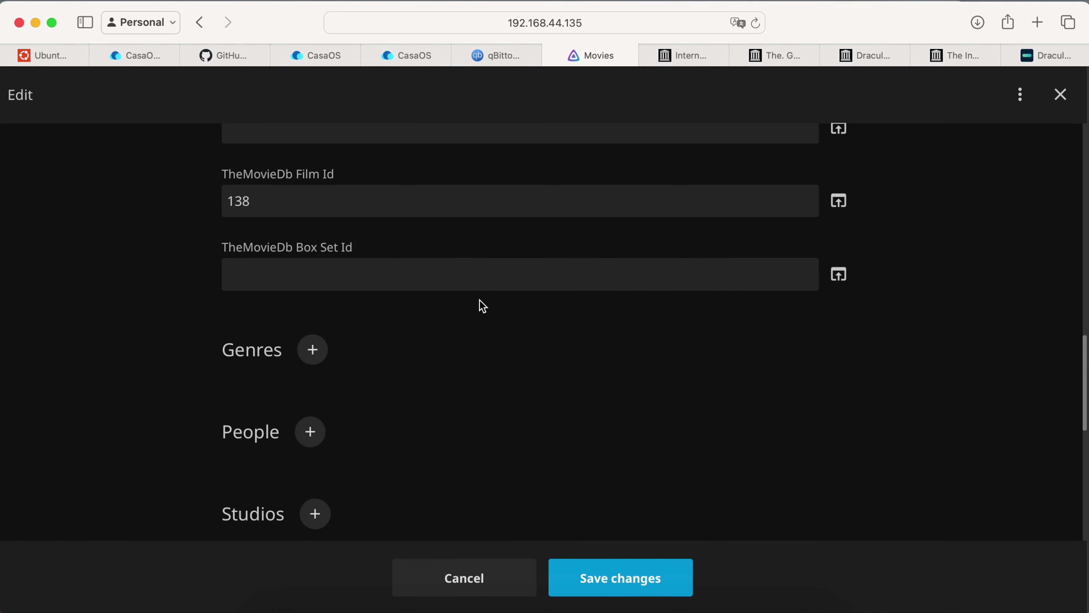
left_click(630, 578)
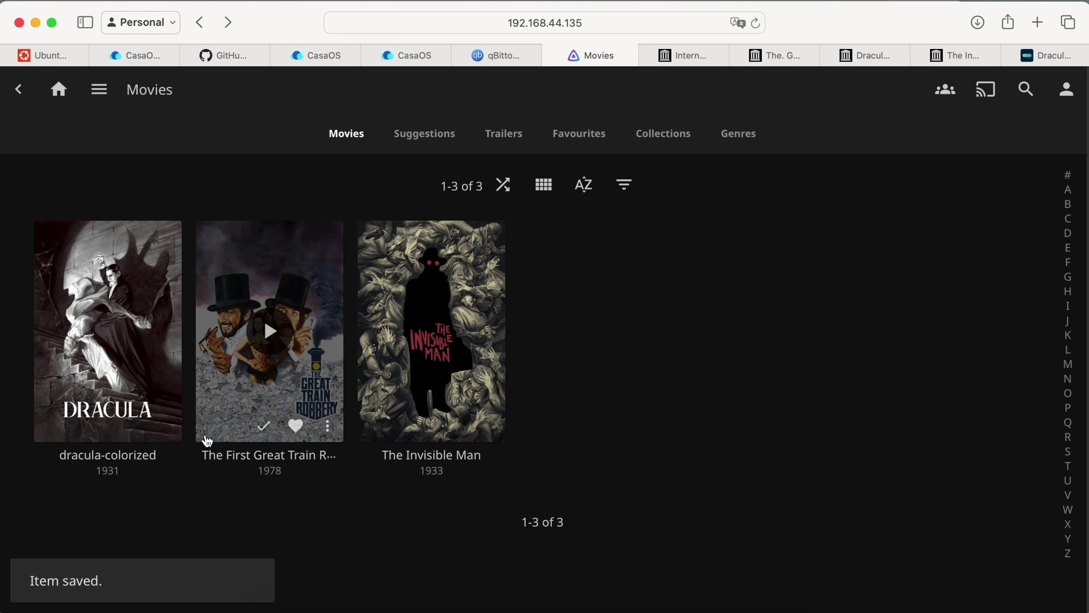
Refresh the Dracula film's metadata with Replace all metadata mode, then open its details.
left_click(176, 431)
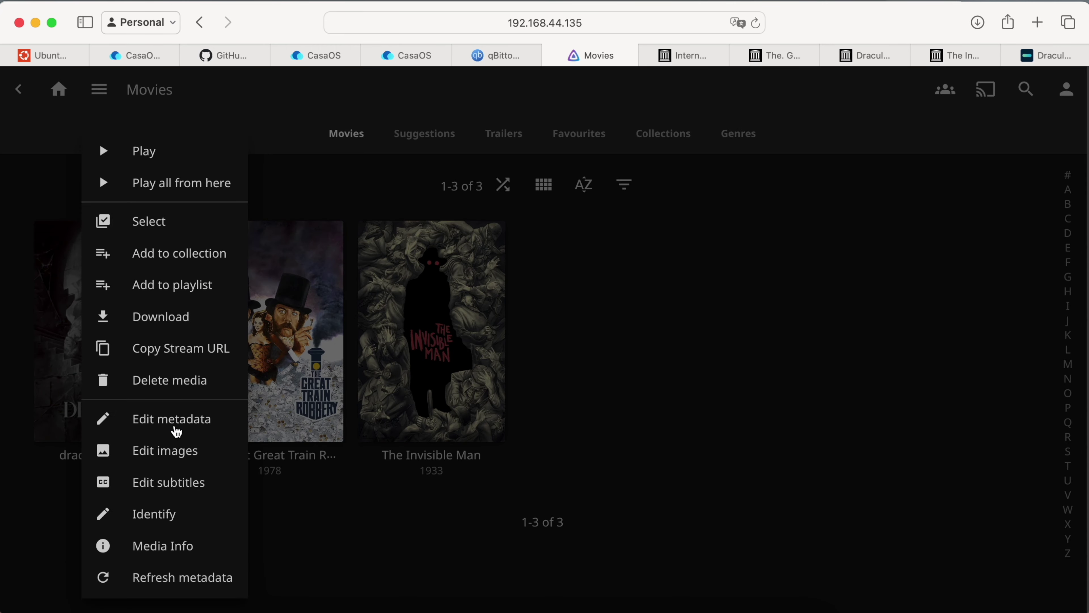
left_click(177, 579)
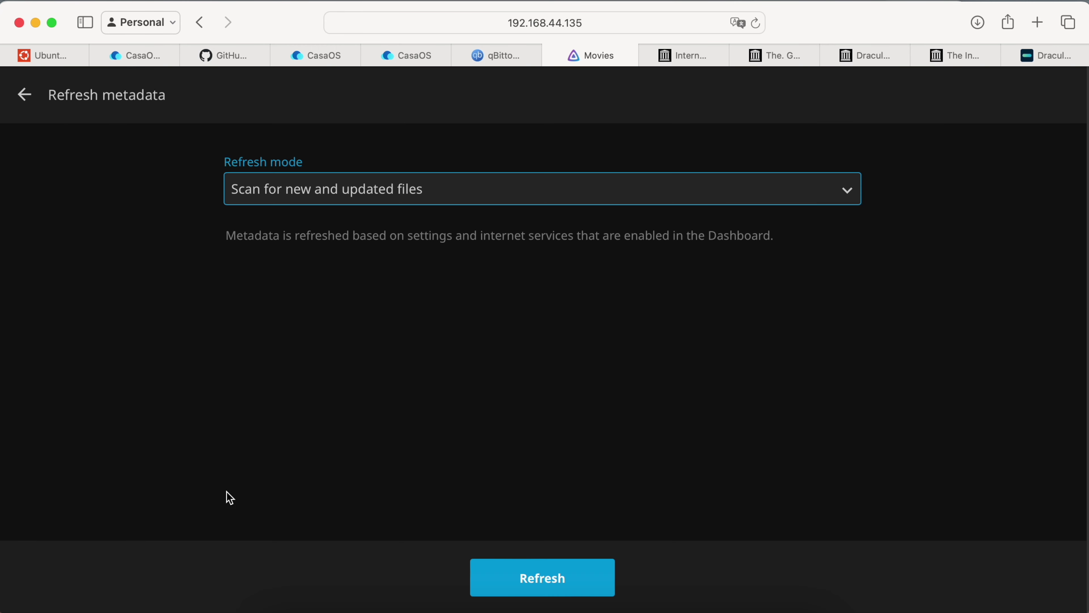
left_click(396, 208)
left_click(389, 224)
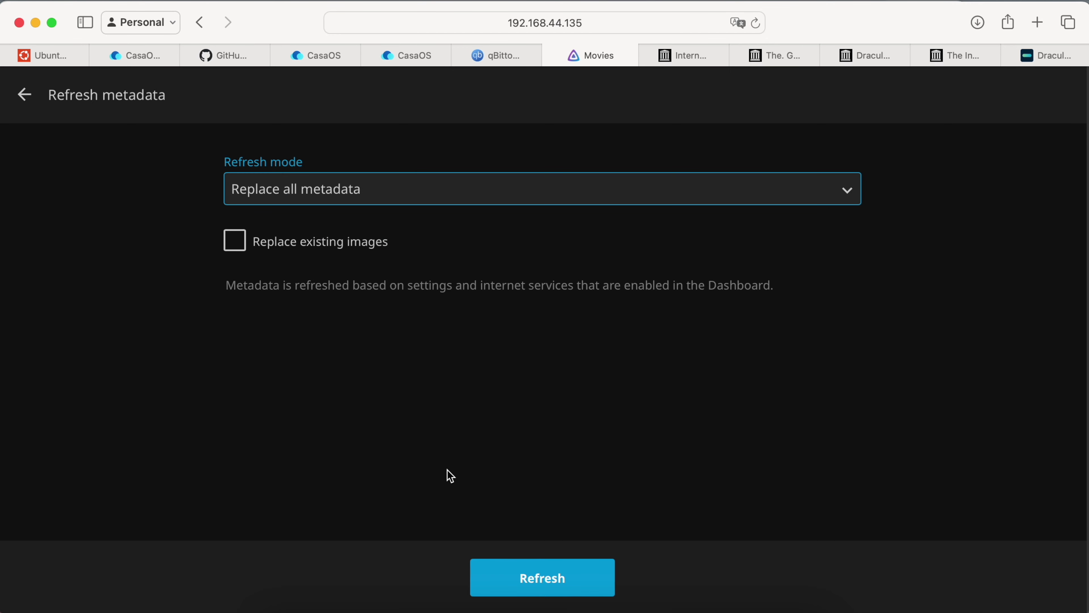
left_click(511, 574)
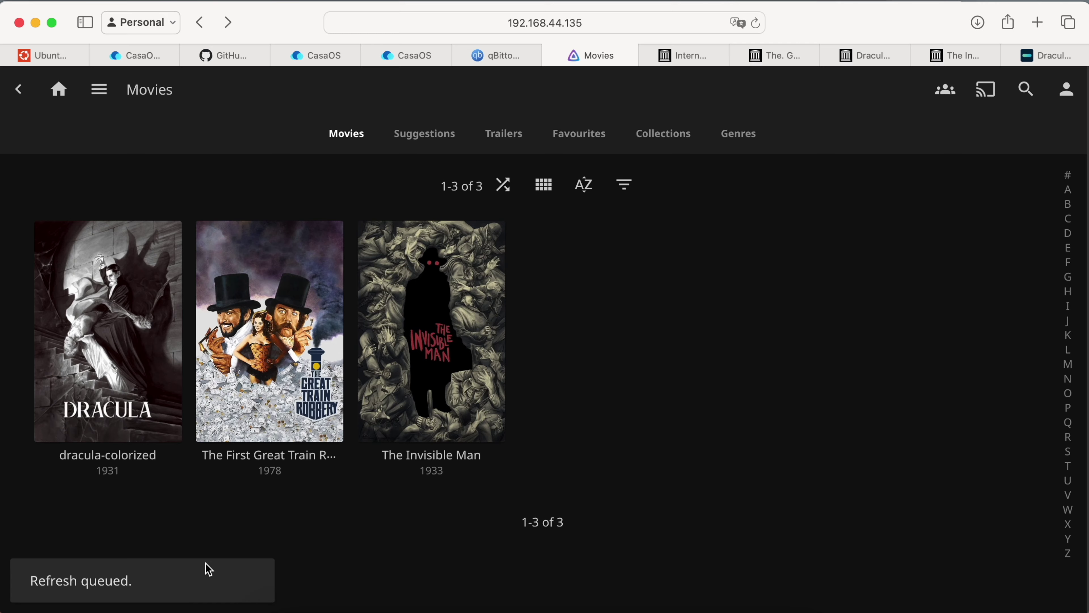
left_click(162, 335)
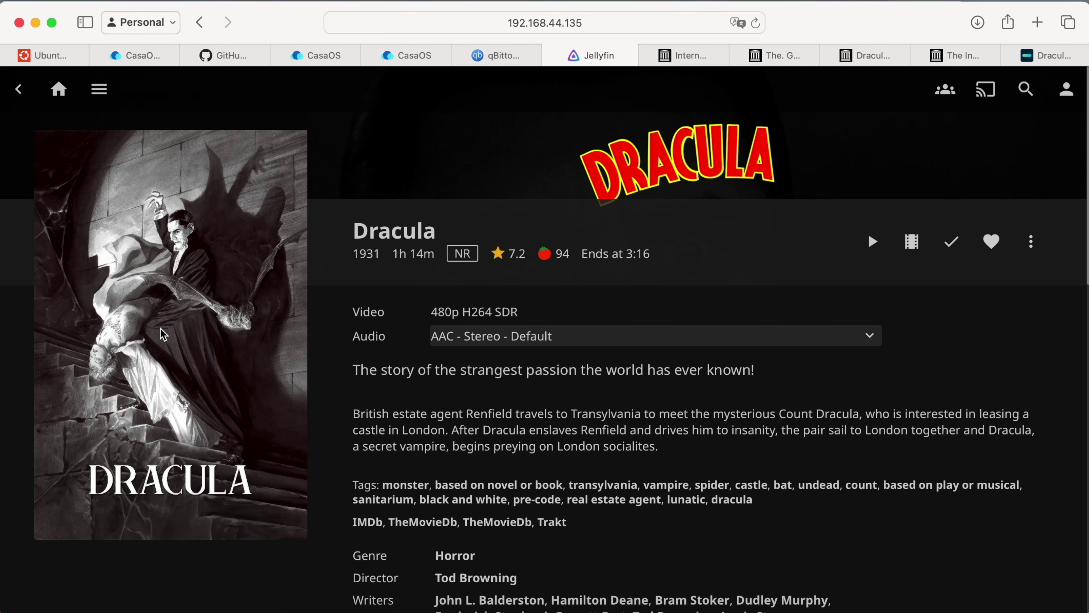
Play Dracula, seek toward the end, and switch to the MP3 mono audio track.
scroll(438, 447, "down", 15)
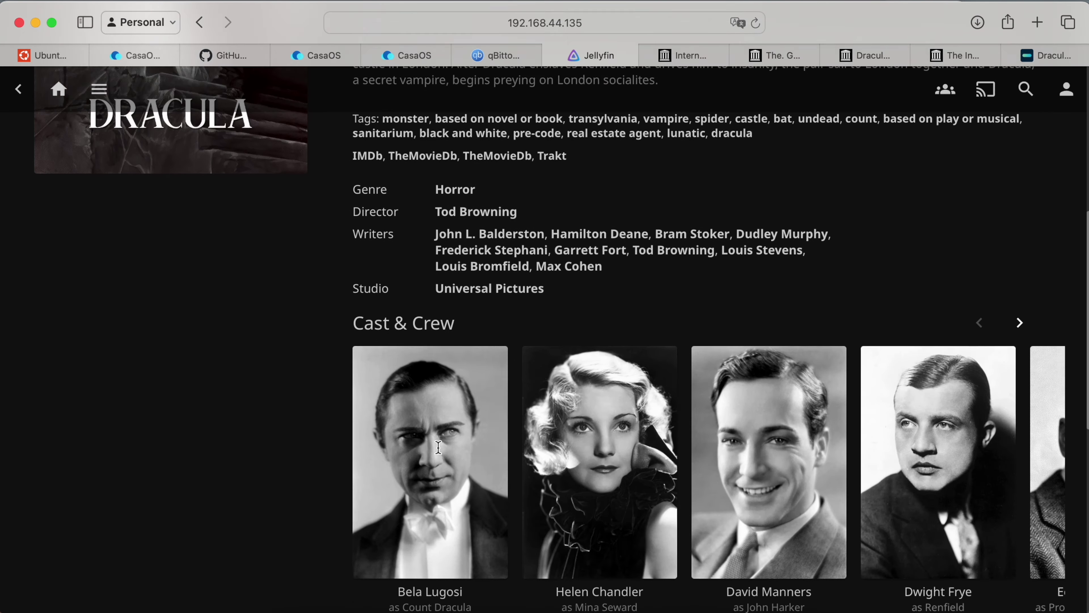
scroll(439, 452, "up", 15)
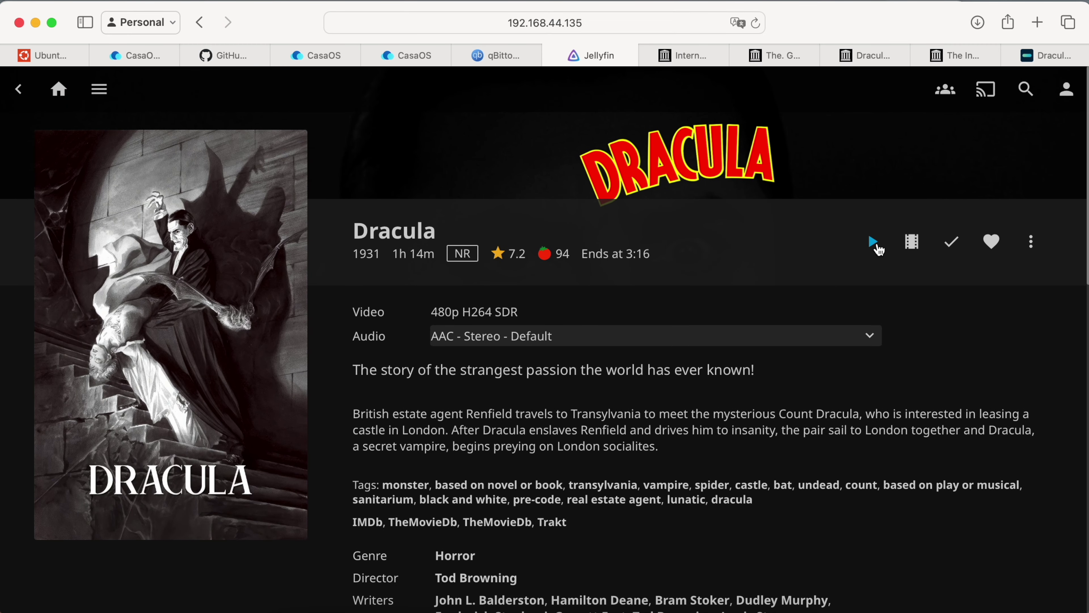
left_click(875, 246)
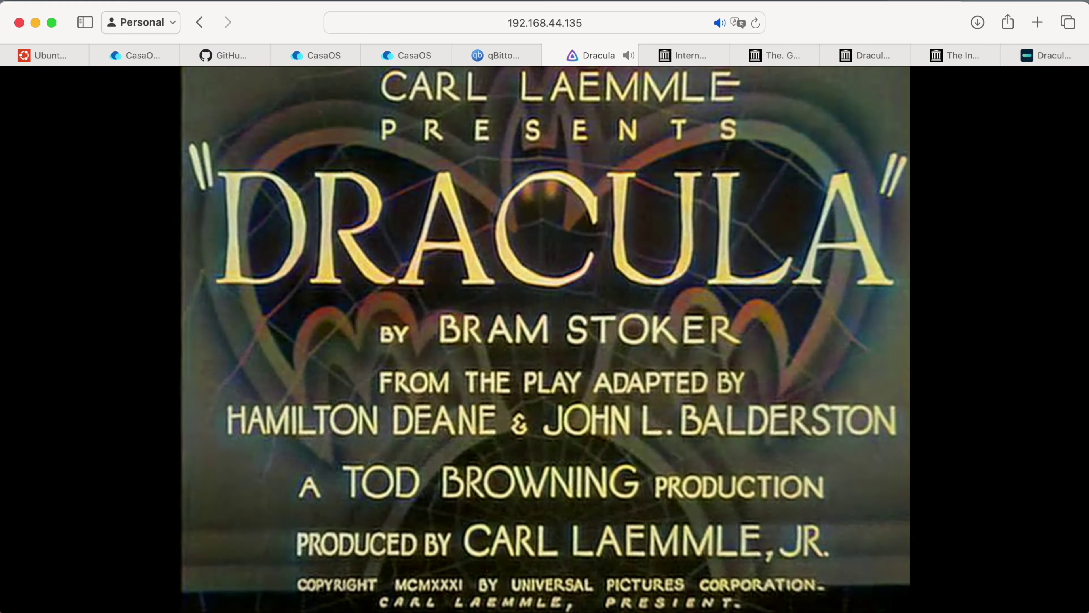
left_click(394, 546)
left_click(456, 546)
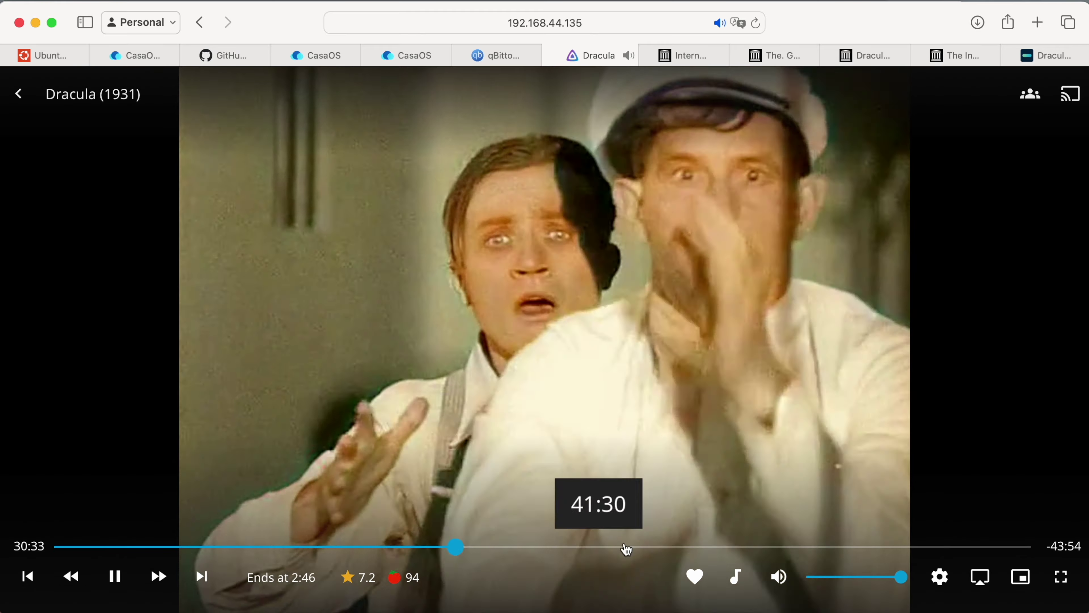
left_click(973, 547)
left_click(736, 577)
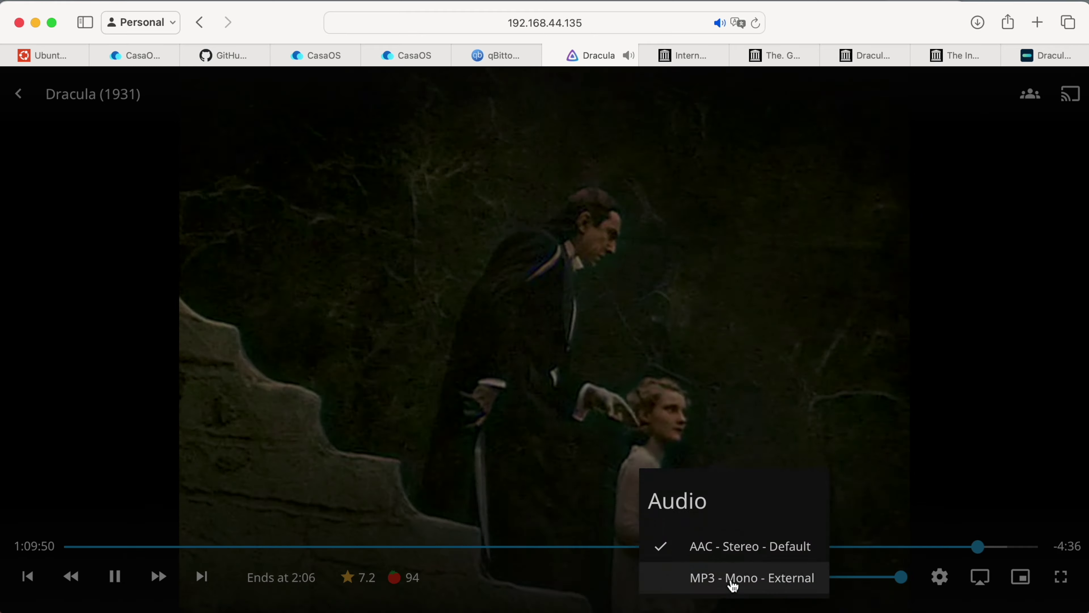
left_click(733, 578)
Check quality options and AirPlay devices, pause, and pop the video into picture-in-picture.
left_click(940, 577)
left_click(931, 529)
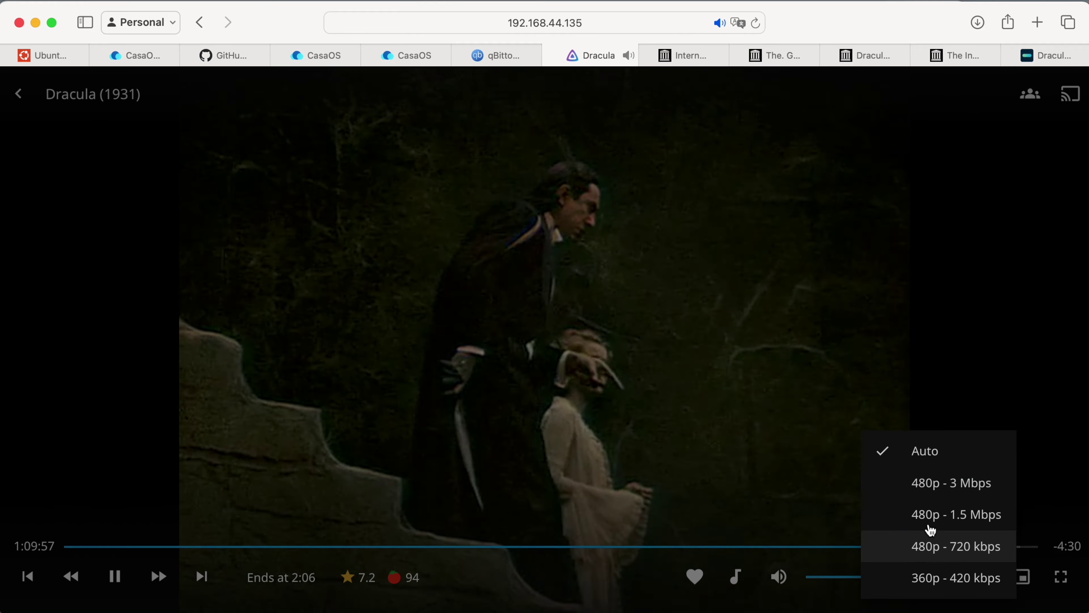
left_click(931, 532)
left_click(980, 576)
left_click(1032, 556)
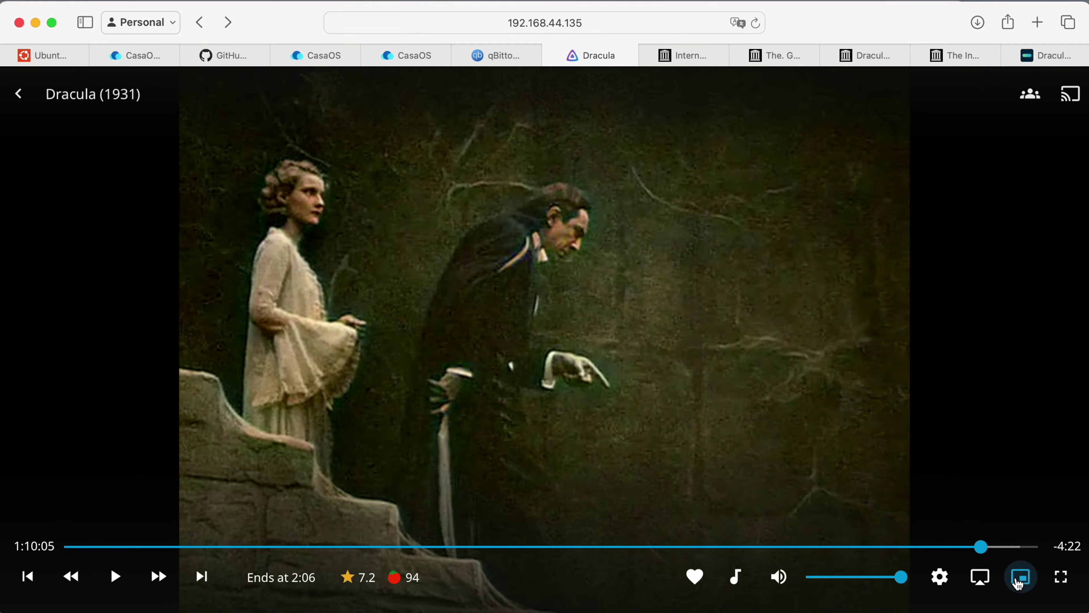
left_click(1021, 577)
Glance at the CasaOS tabs, restore the video, view playback statistics, then exit the player.
left_click(406, 56)
left_click(316, 56)
left_click(591, 56)
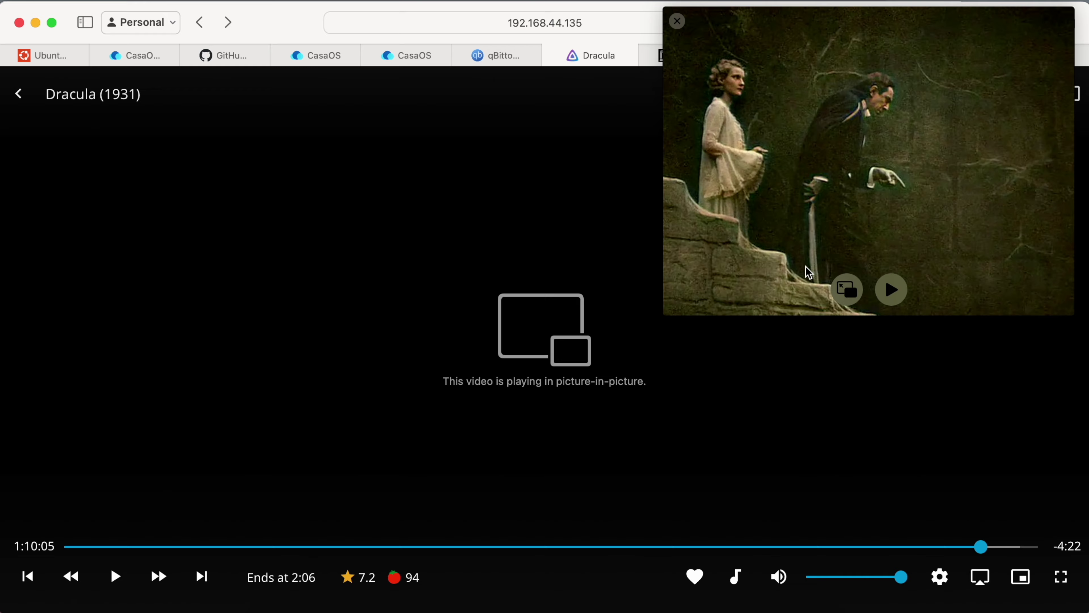
left_click(847, 290)
left_click(940, 577)
left_click(934, 576)
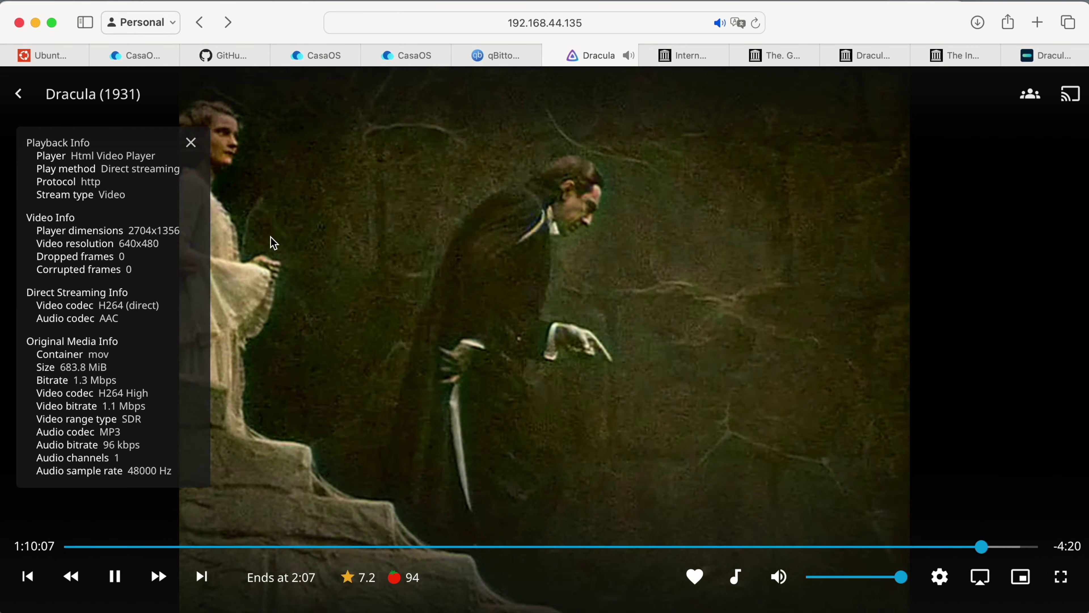
left_click(191, 142)
left_click(23, 100)
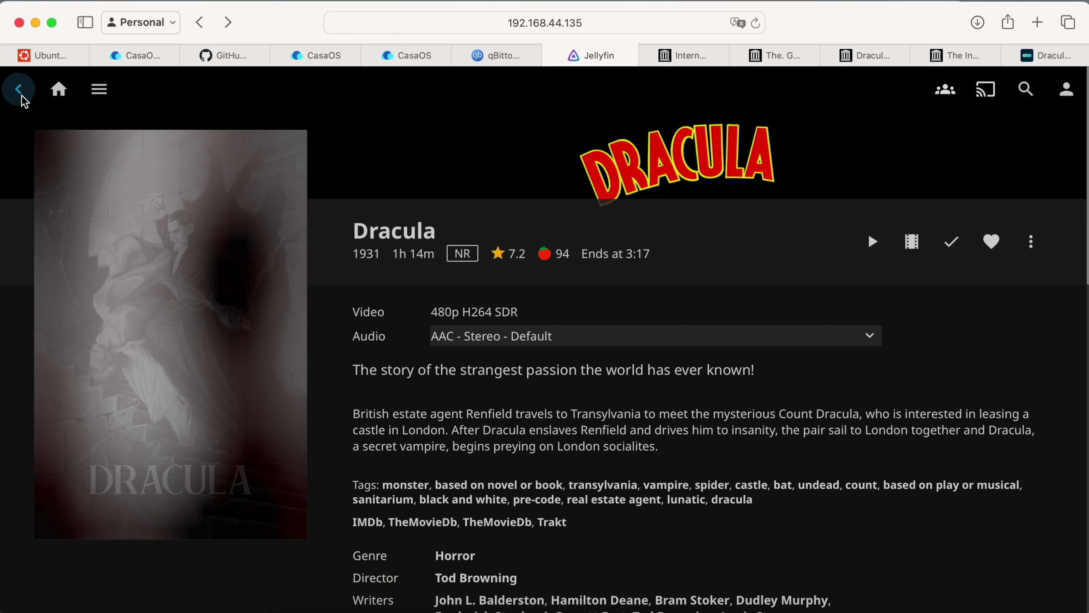
Browse back to the Jellyfin home page and open the admin dashboard.
left_click(23, 101)
left_click(134, 324)
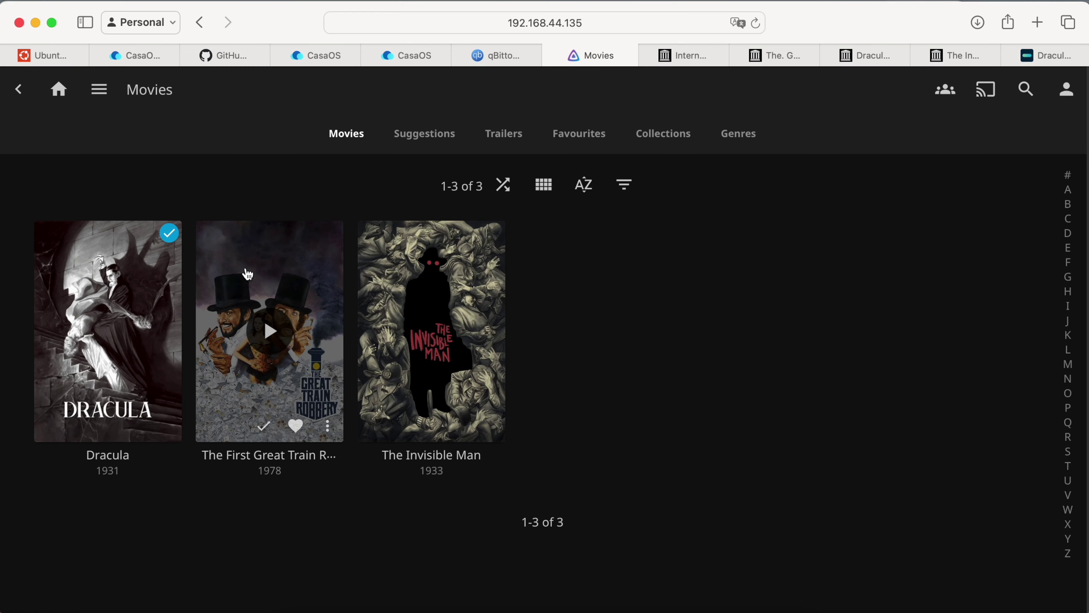
left_click(59, 99)
left_click(26, 96)
left_click(71, 234)
left_click(76, 296)
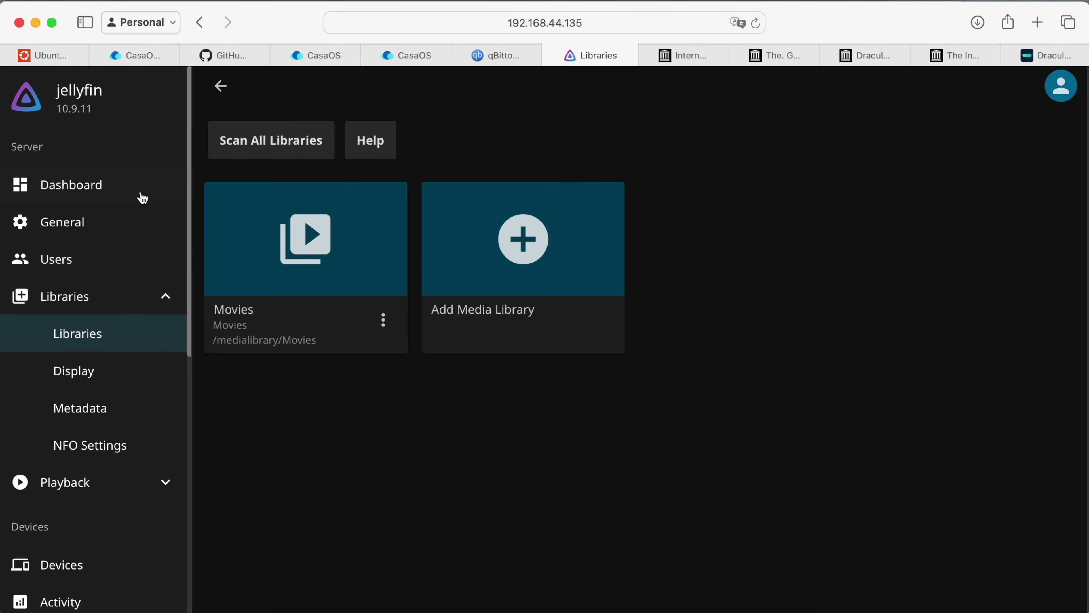
Create a new user named 'user' with access to all libraries, then sign out of admin.
left_click(56, 259)
left_click(287, 146)
left_click(281, 199)
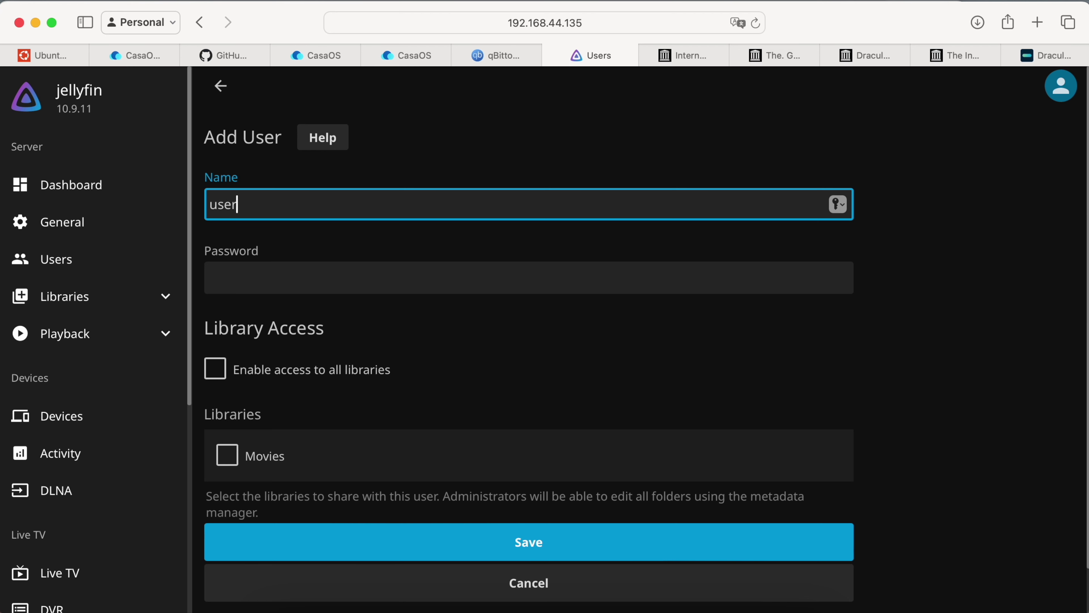
left_click(256, 369)
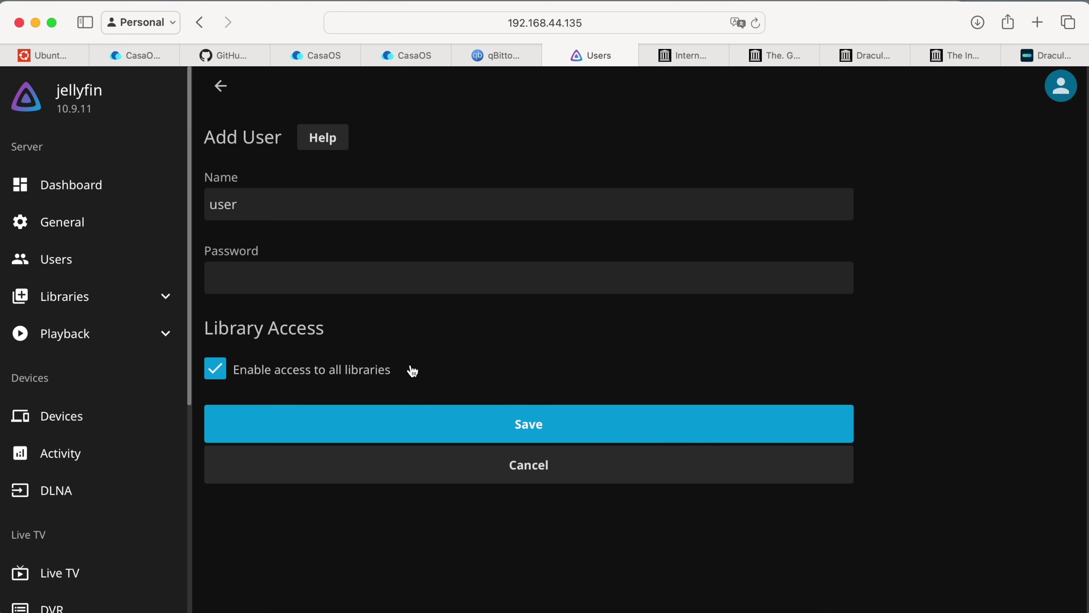
left_click(403, 418)
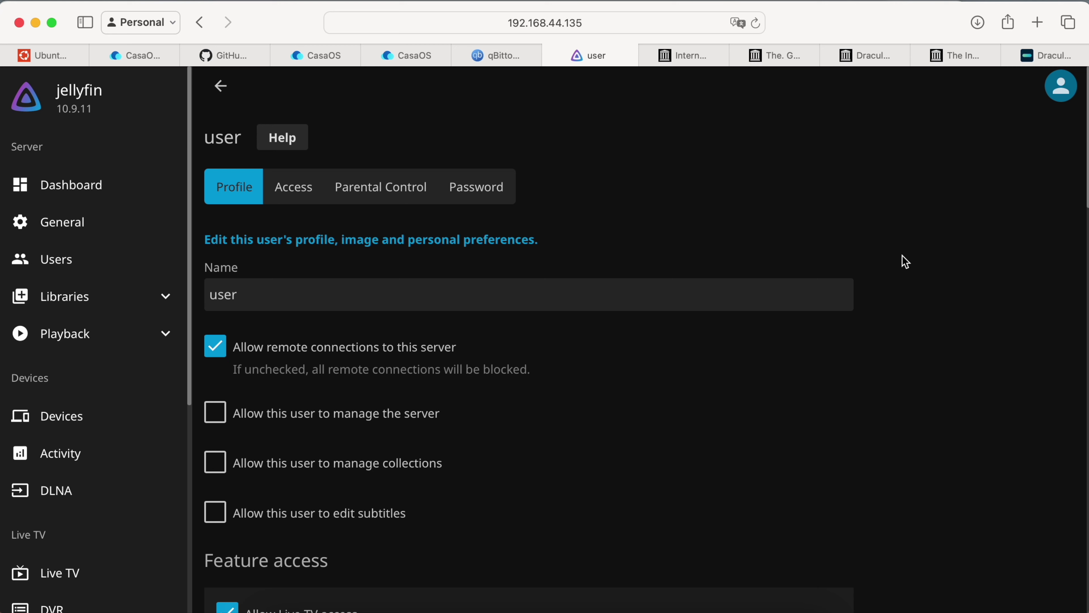
left_click(1074, 103)
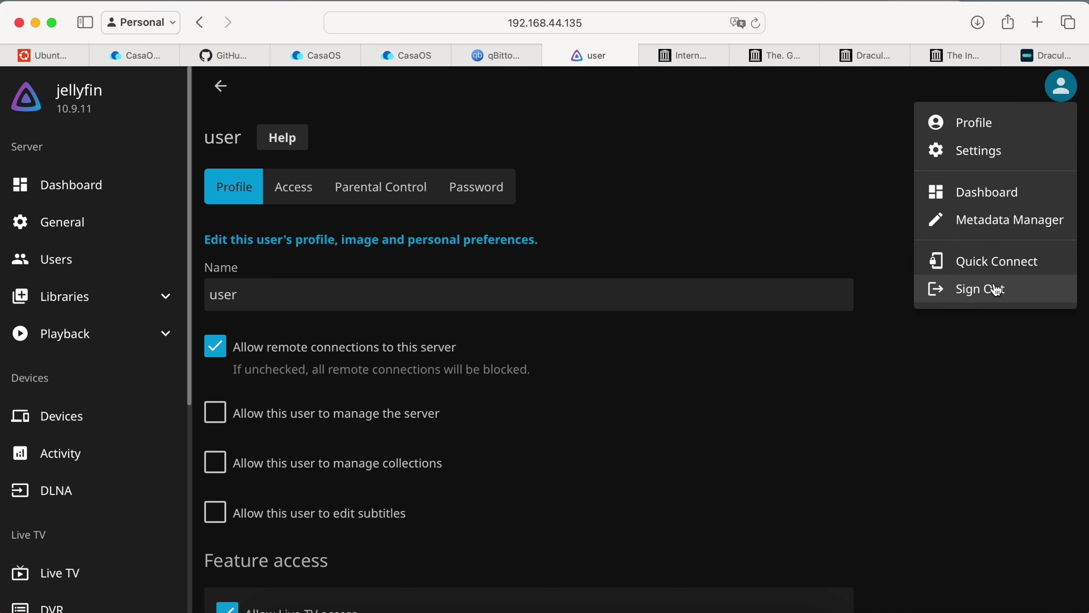
left_click(997, 291)
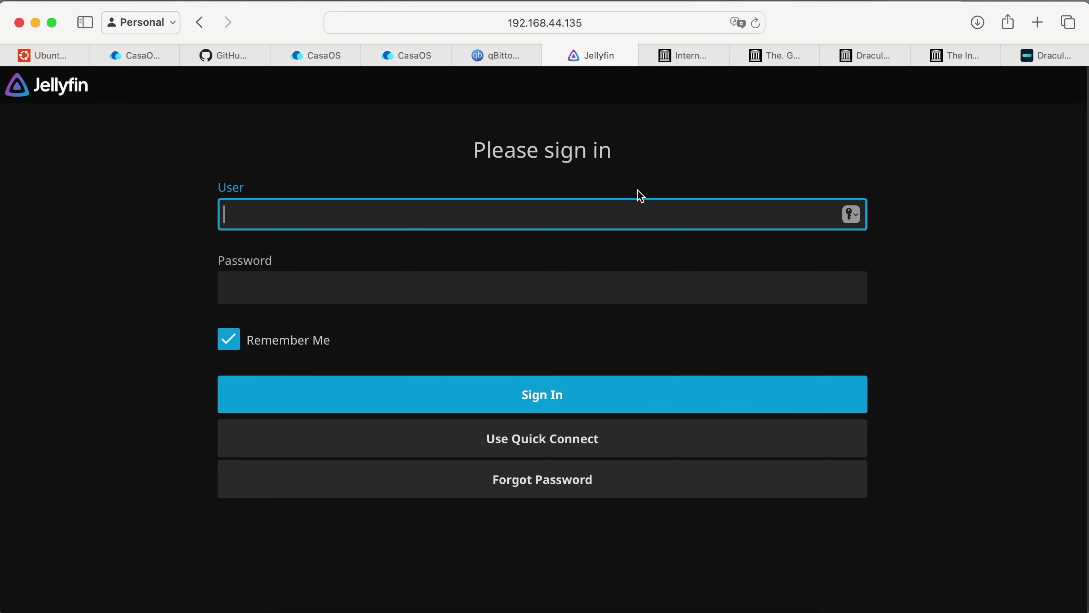
Sign in as 'user' and set its display theme to Blue Radiance.
key("Return")
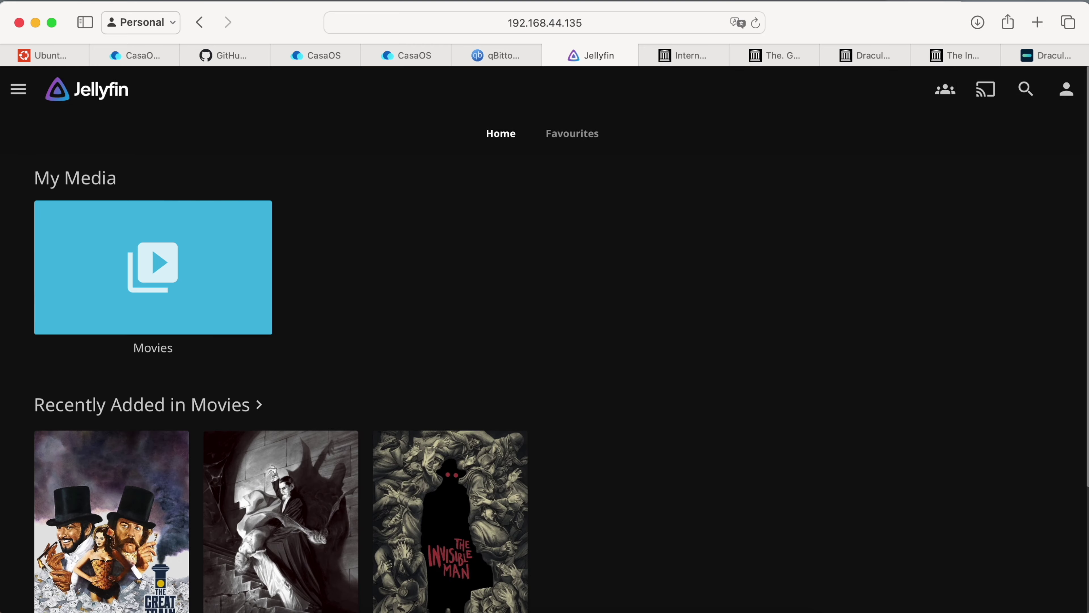
left_click(1067, 91)
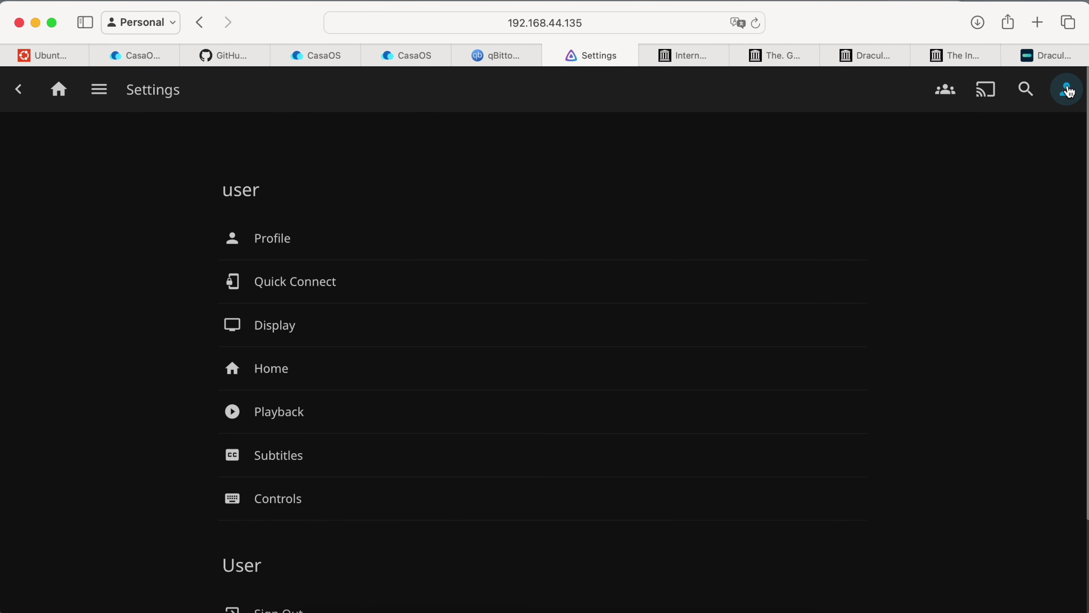
left_click(58, 92)
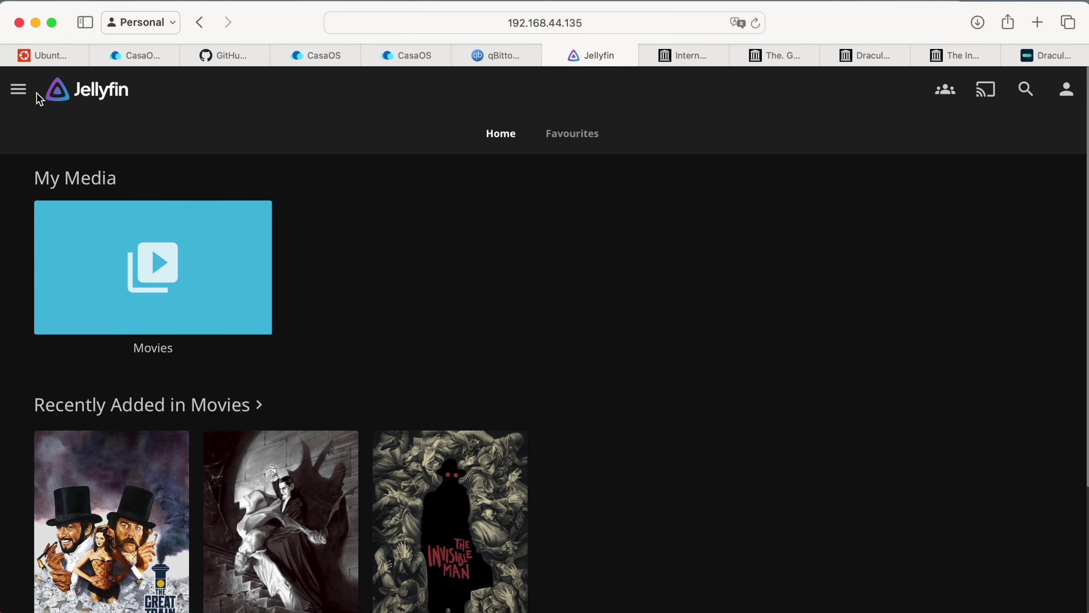
left_click(29, 100)
left_click(83, 235)
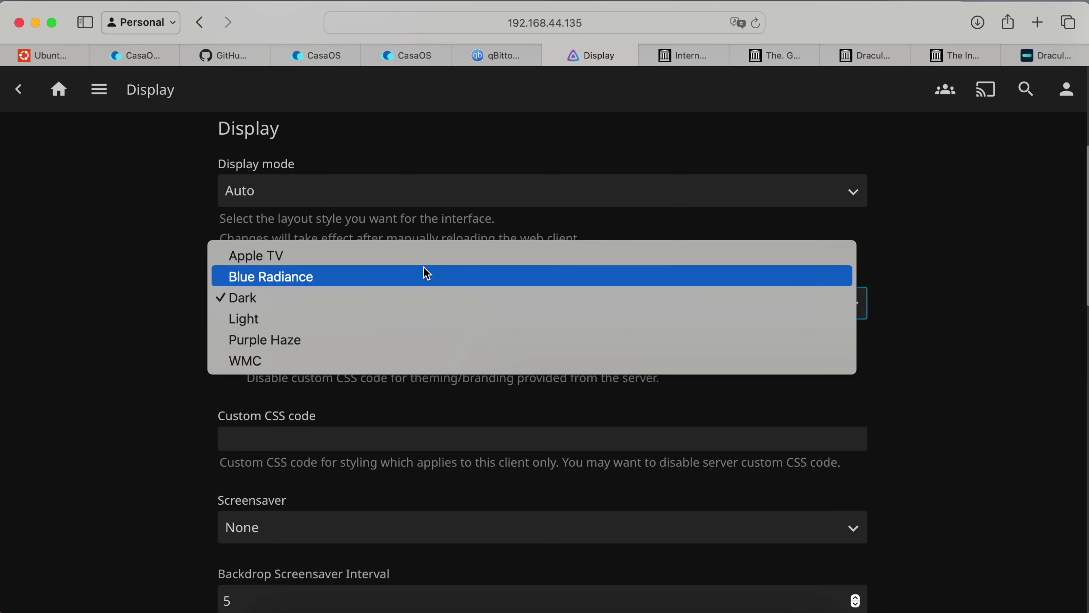
left_click(426, 273)
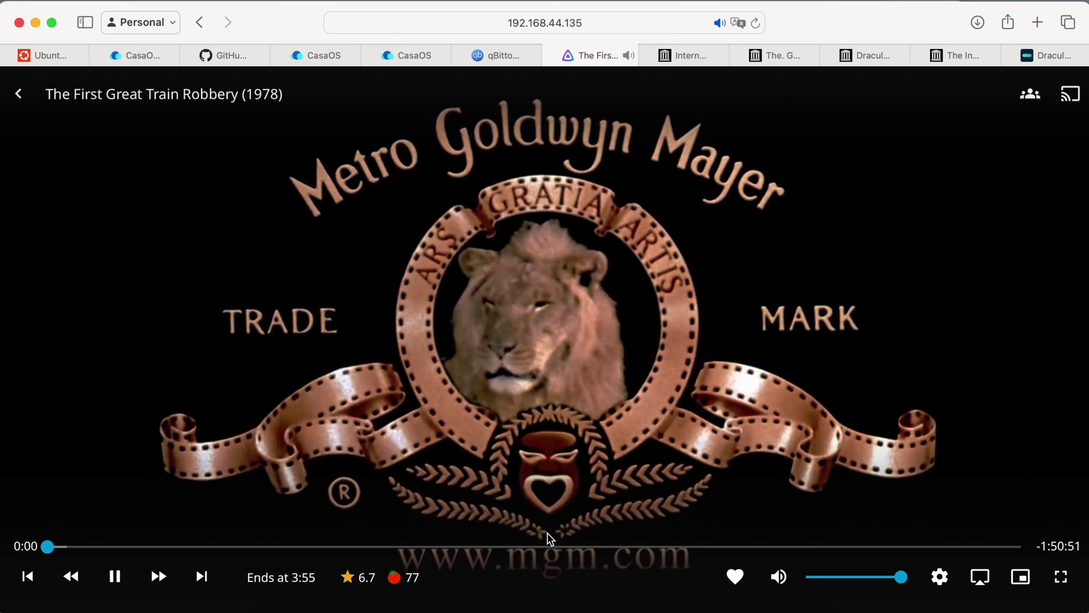
View The First Great Train Robbery page, then return to the admin dashboard.
left_click(554, 547)
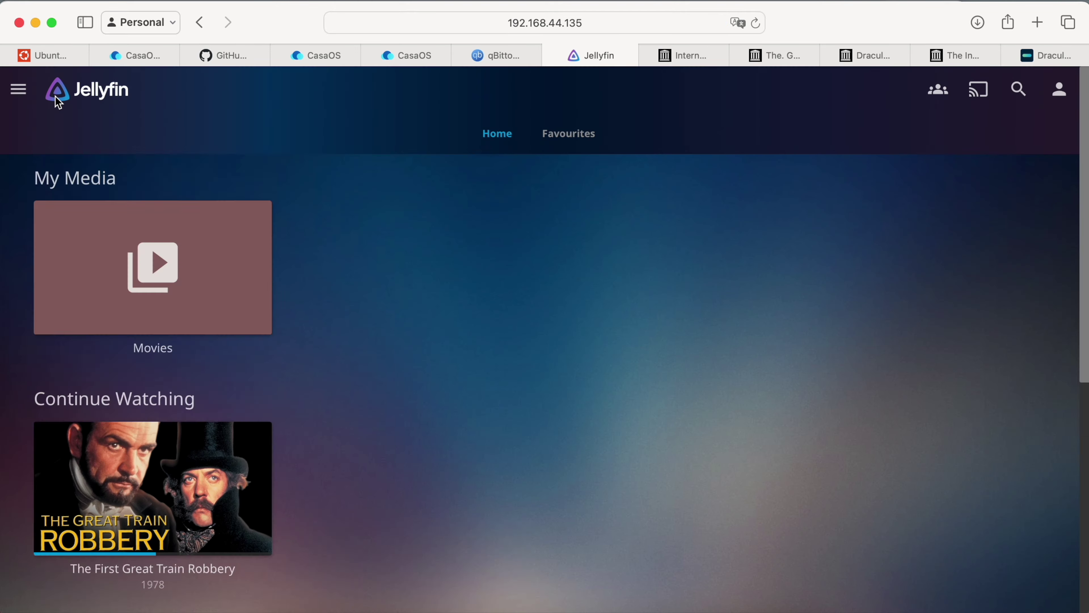
scroll(195, 356, "down", 3)
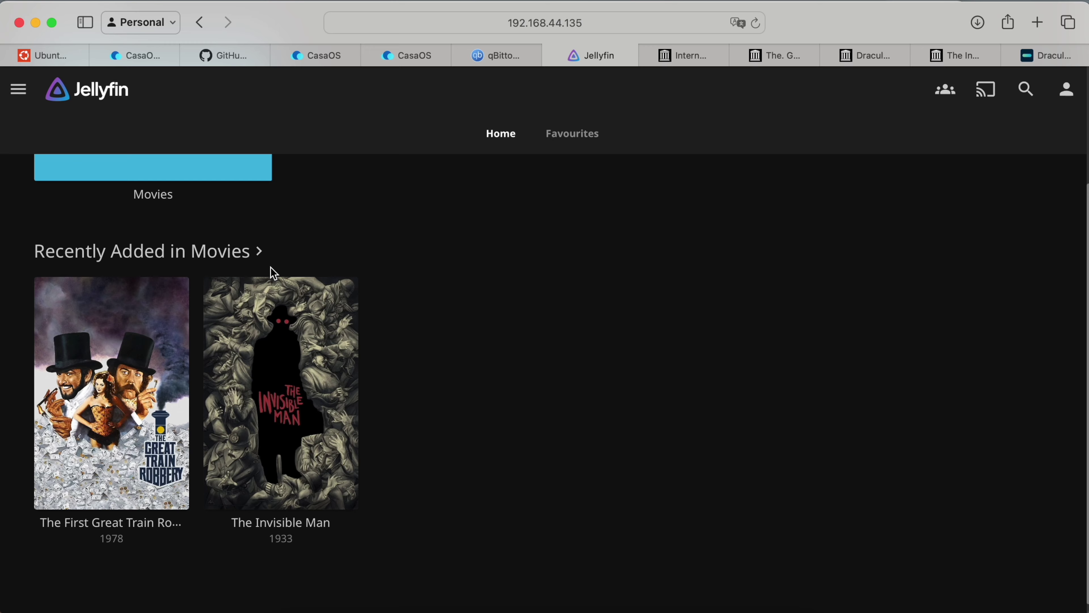
left_click(17, 84)
left_click(105, 237)
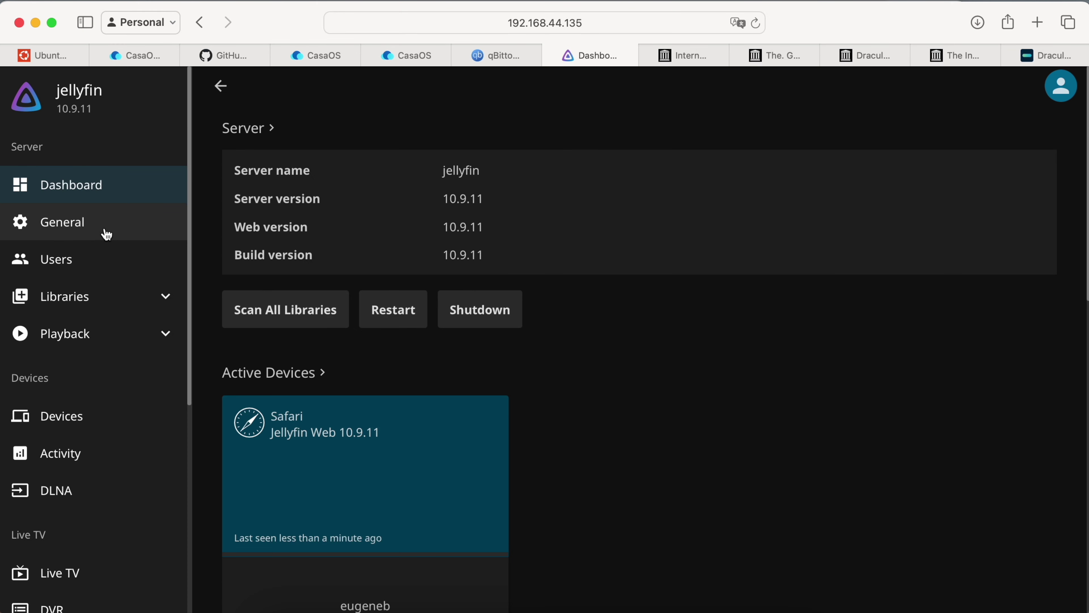
Save the login disclaimer 'Please use "user" as a login, please enjoy :)' in General settings.
left_click(106, 234)
scroll(377, 546, "down", 5)
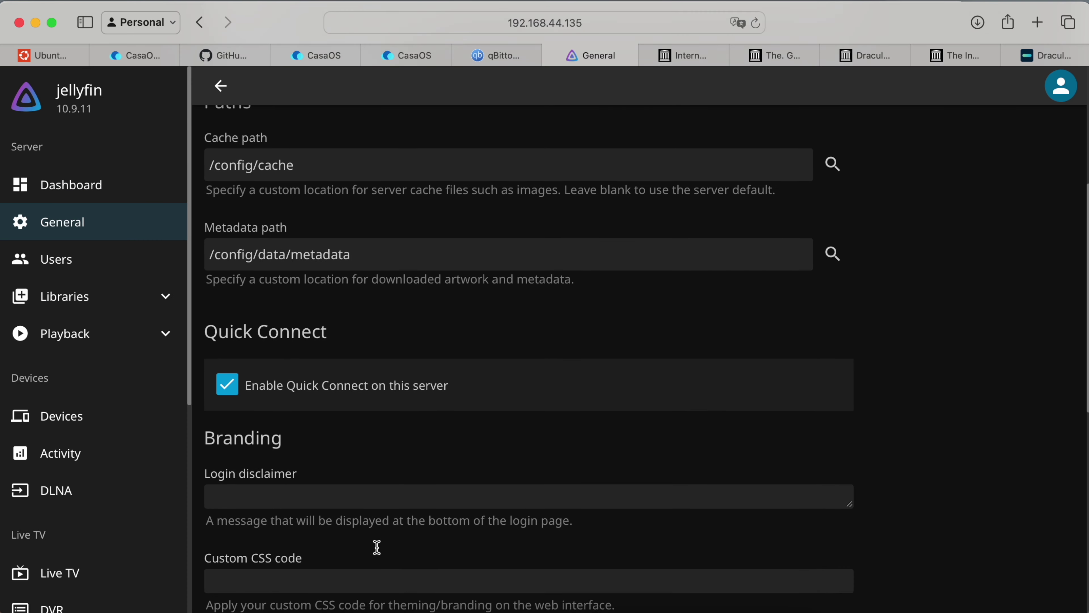
scroll(377, 546, "down", 4)
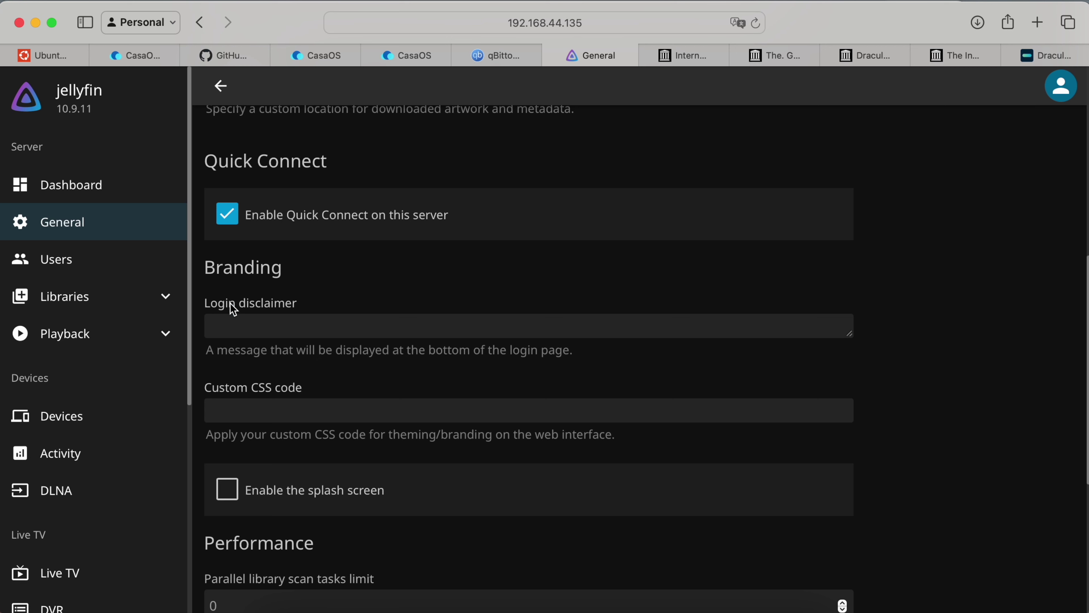
left_click(234, 308)
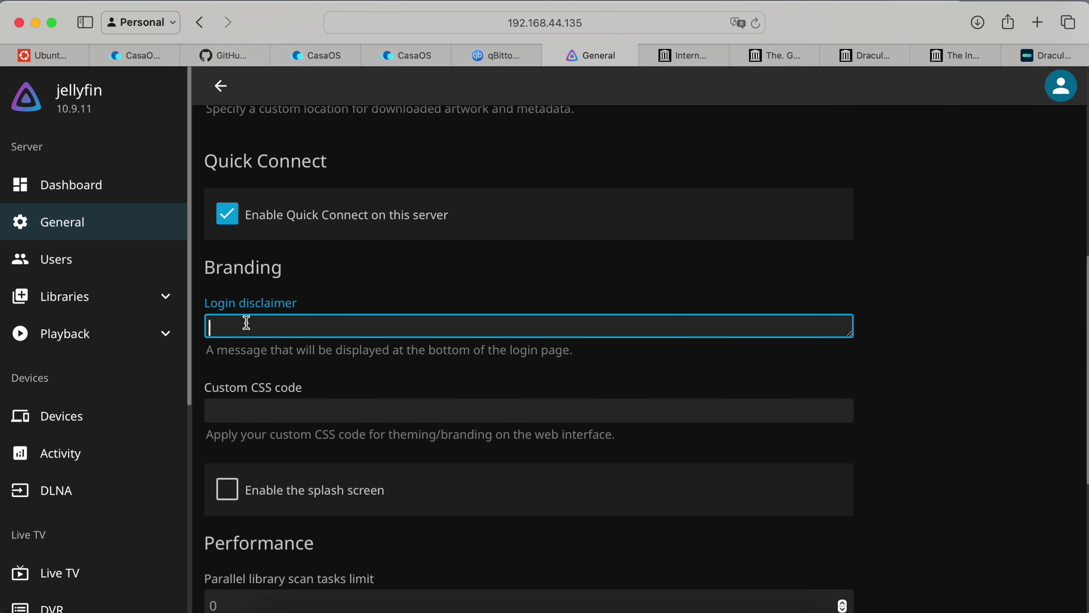
type("as a login, please enjoy :")
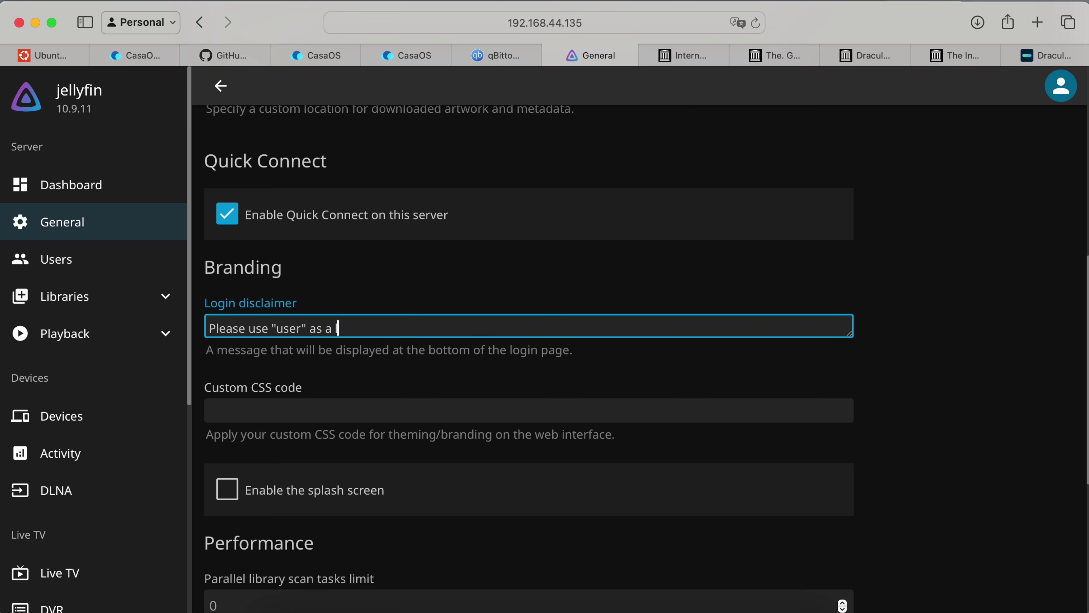
type(")")
scroll(329, 430, "down", 10)
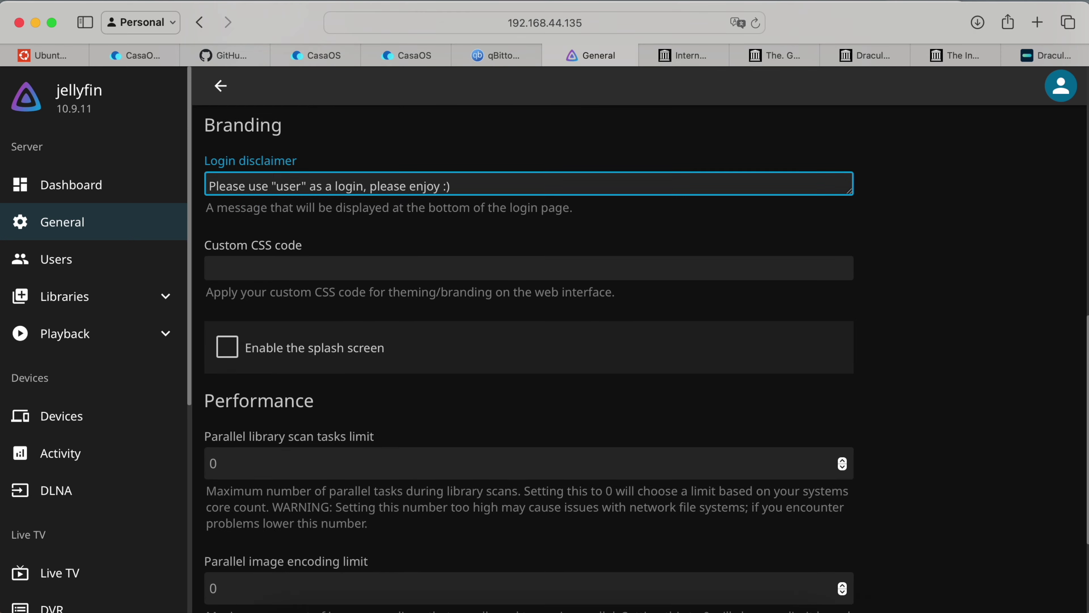
left_click(329, 543)
Sign out and paste 'user' from the disclaimer into the login user name field.
left_click(1061, 86)
left_click(976, 291)
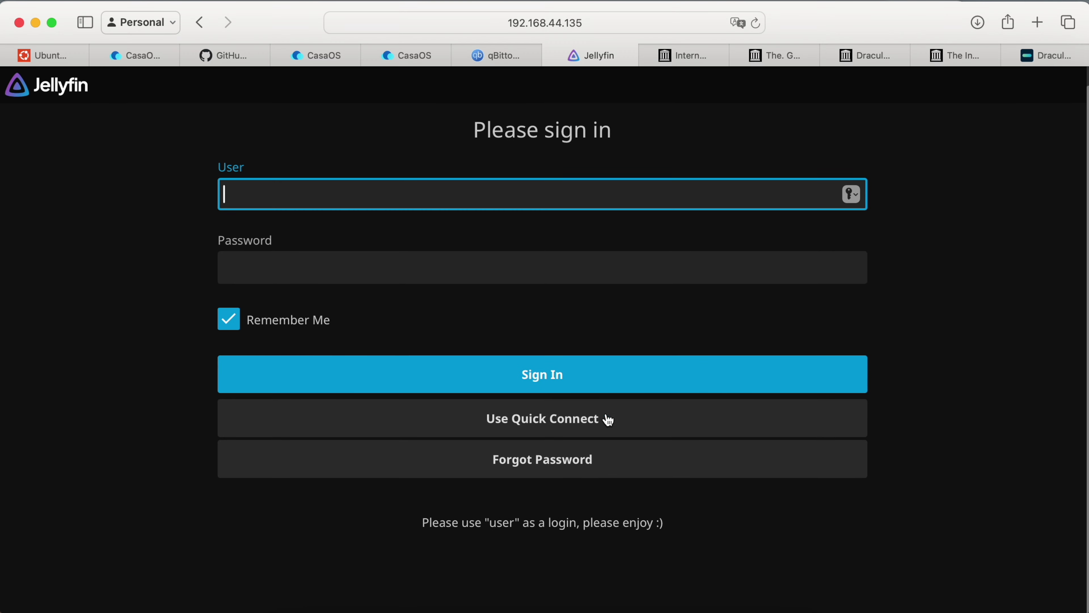
double_click(502, 522)
key("super+c")
left_click(382, 189)
key("super+v")
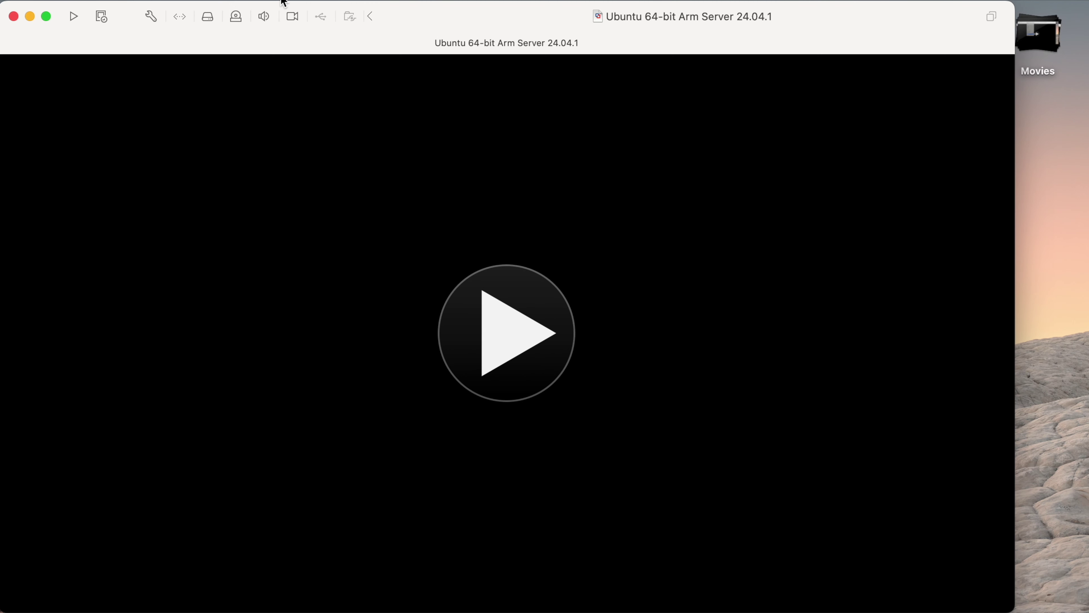
Switch the Ubuntu VM's network adapter to Bridged Networking (Autodetect).
left_click(271, 6)
mouse_move(386, 263)
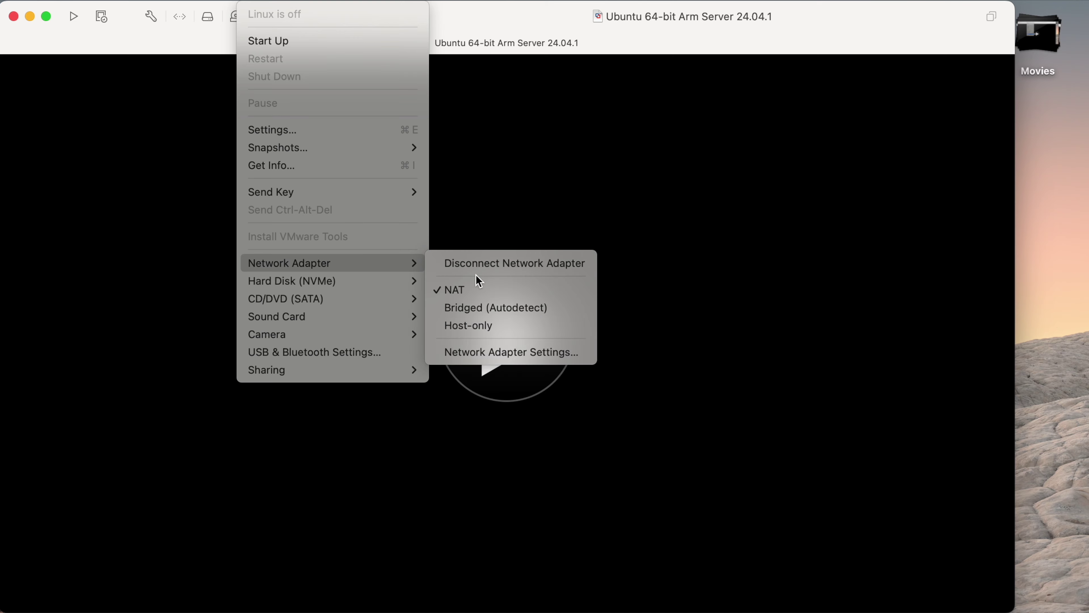
left_click(510, 352)
left_click(380, 198)
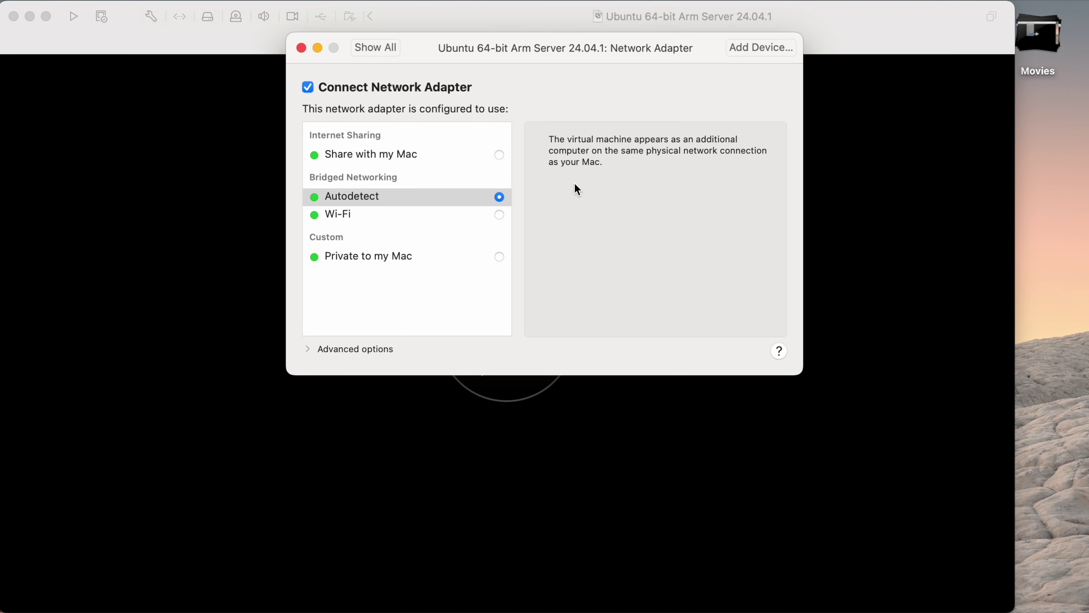
left_click(301, 47)
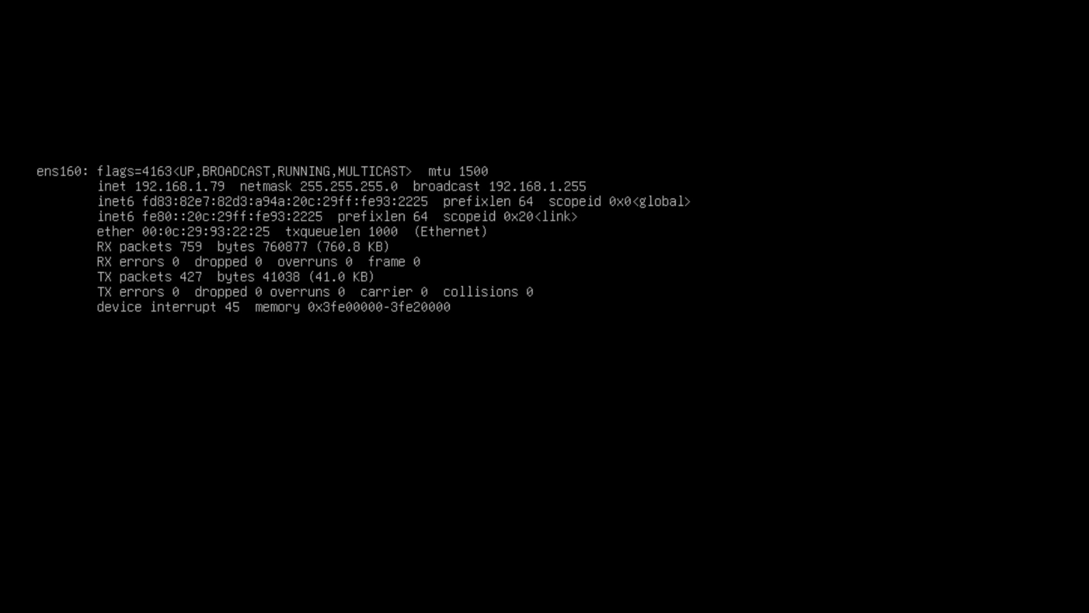